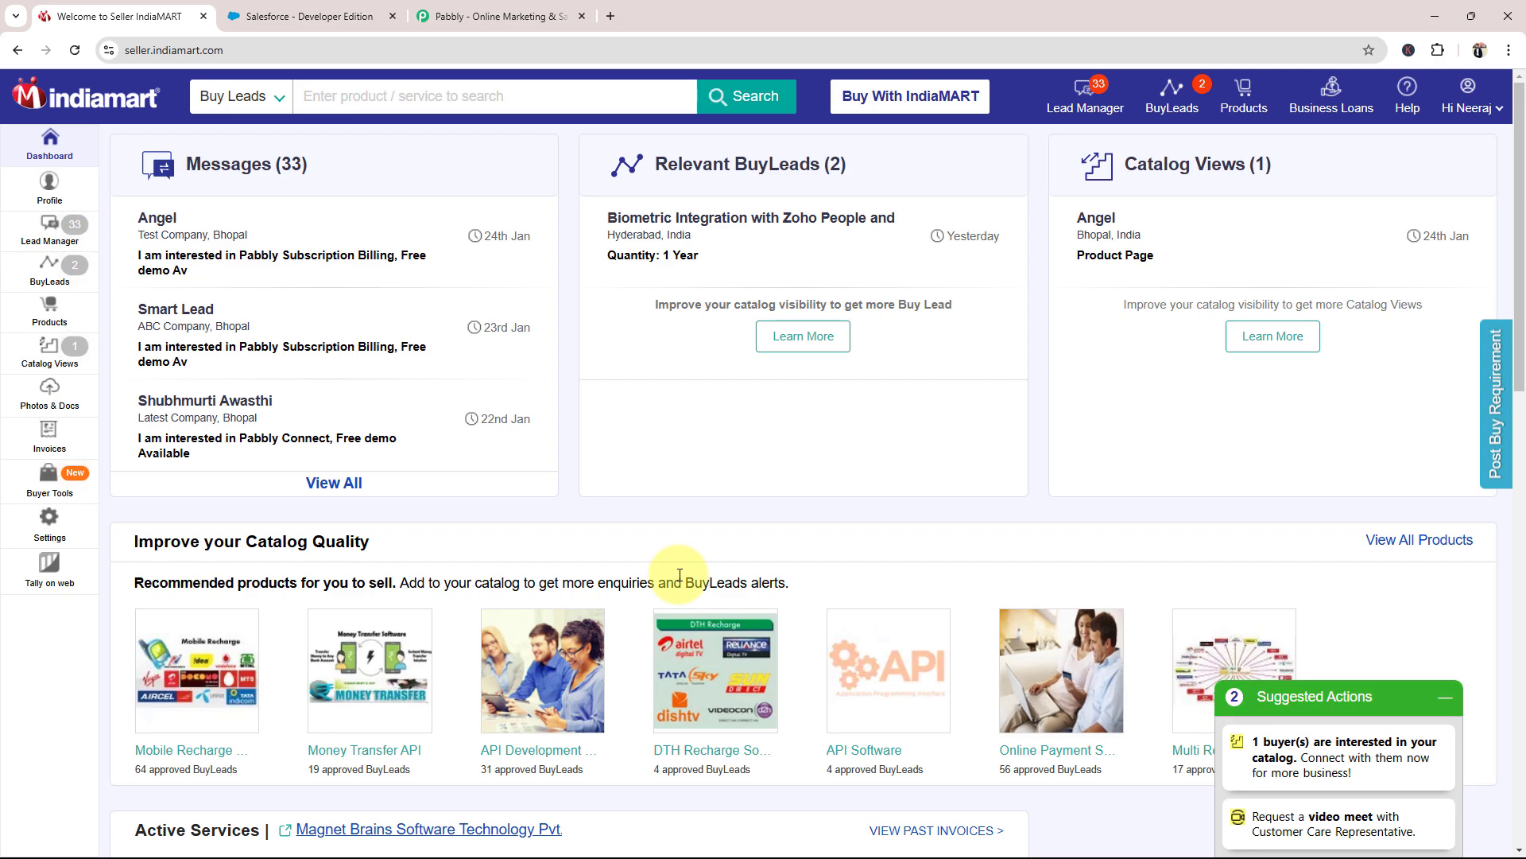
Step: Switch to the Pabbly website, sign in to the account and access Pabbly Connect
click(310, 16)
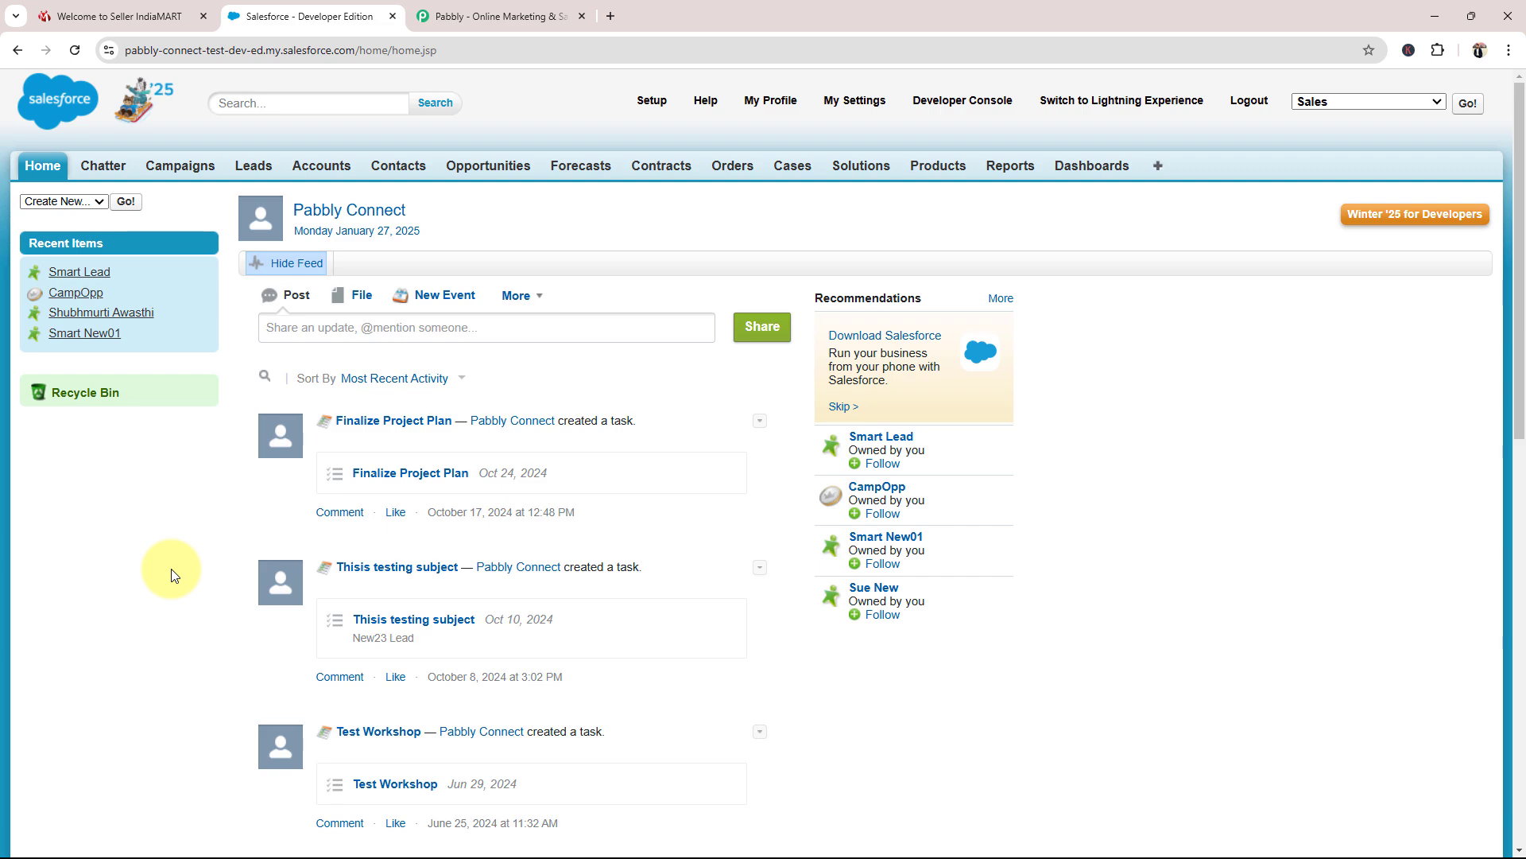
click(119, 16)
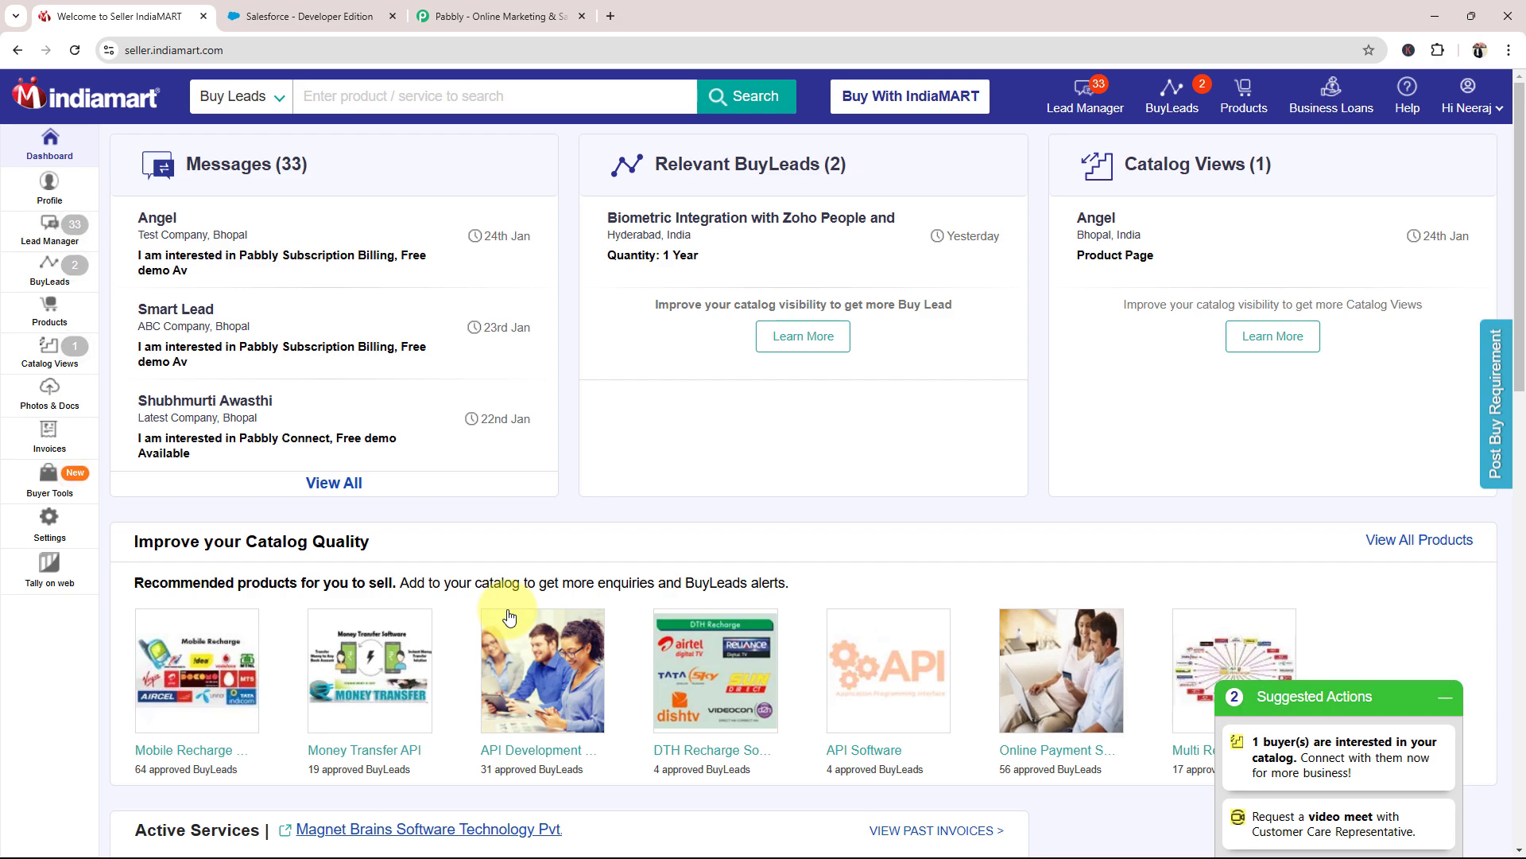
click(493, 16)
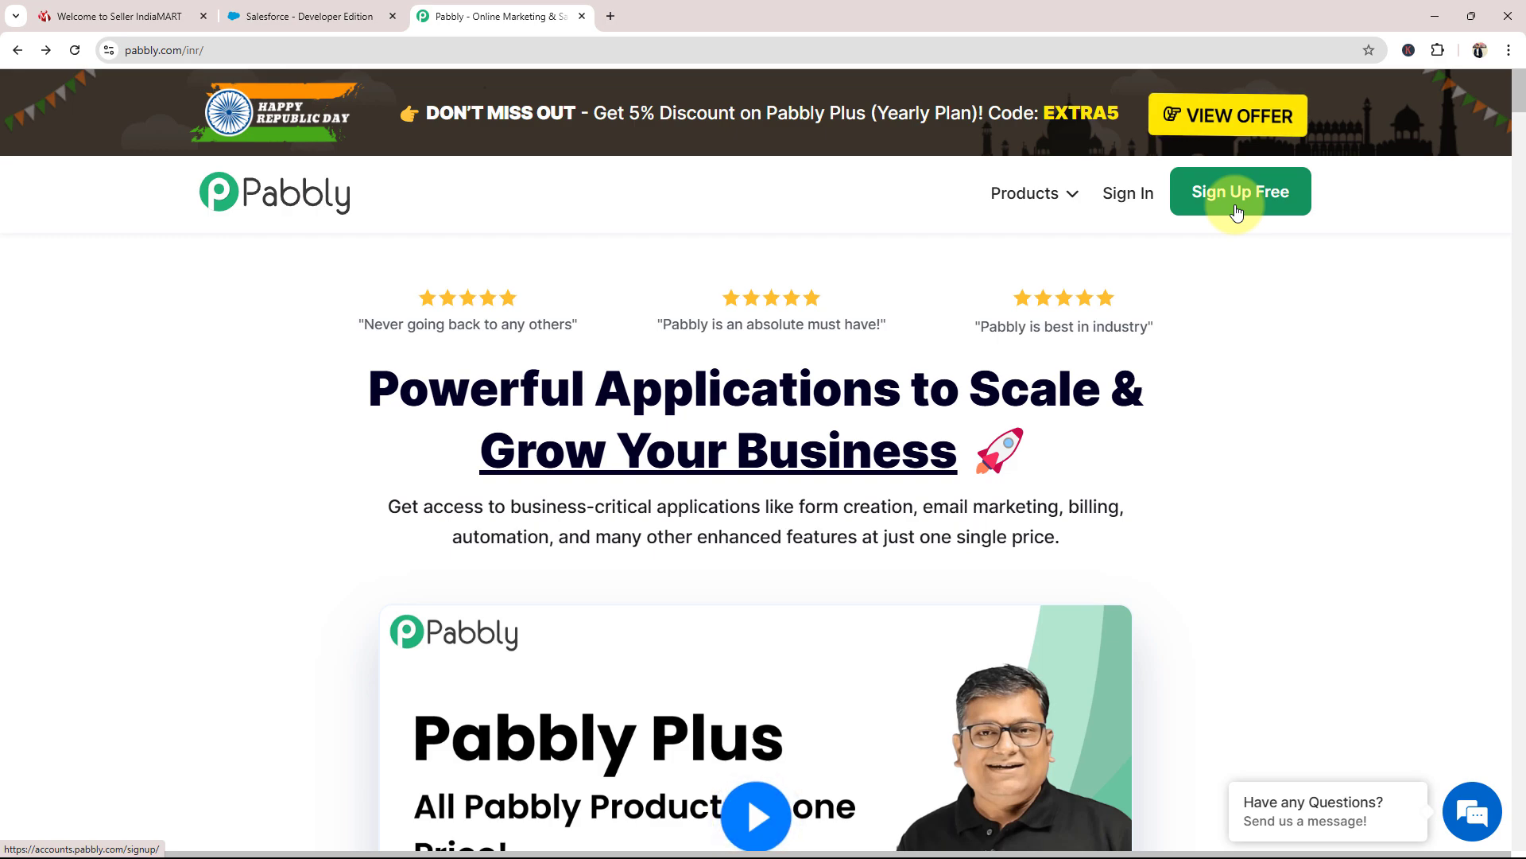
click(1117, 197)
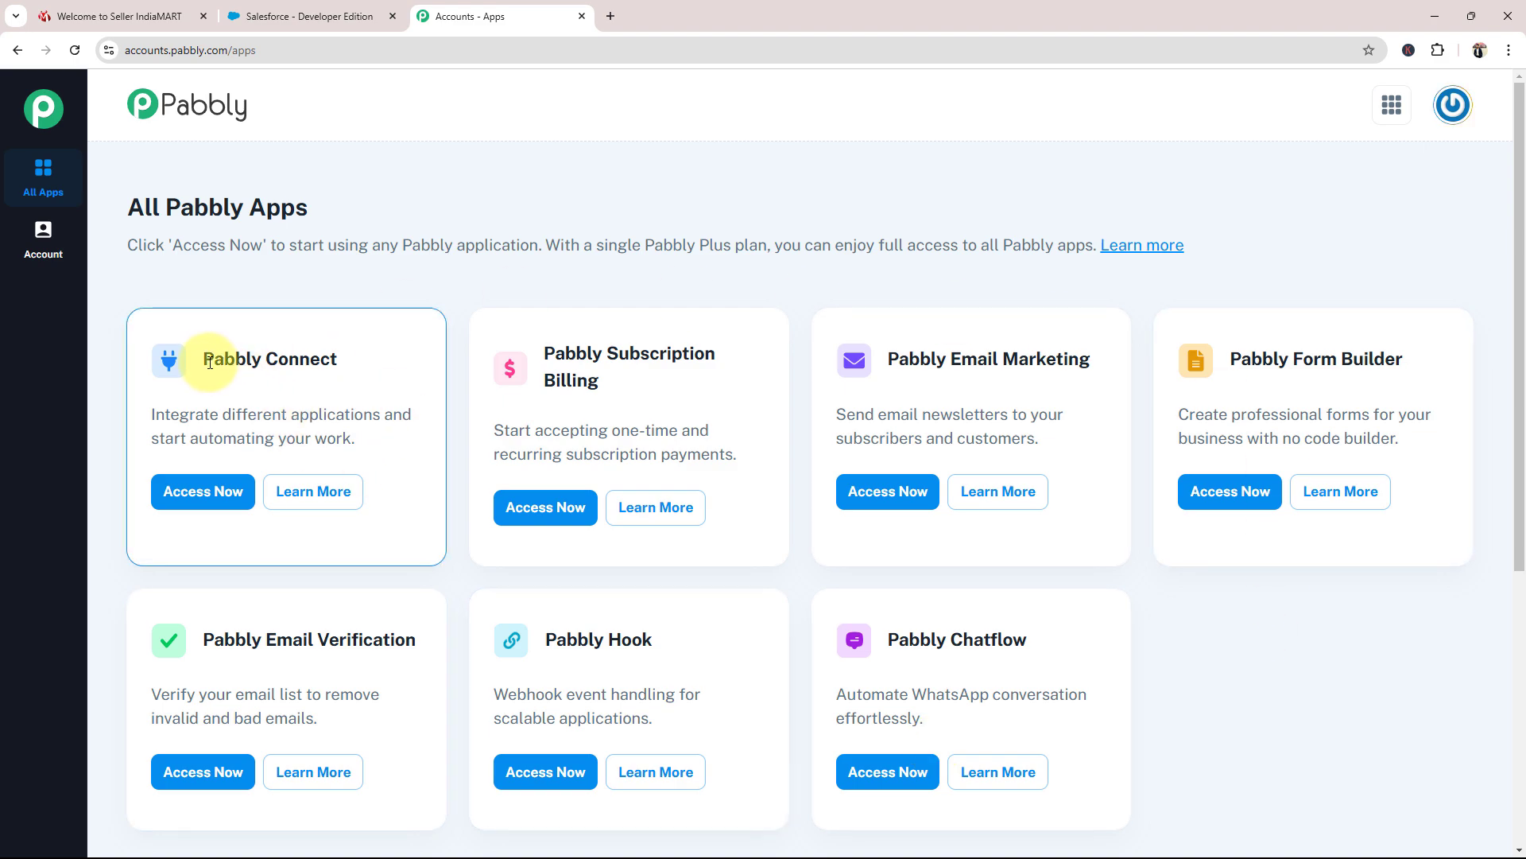
drag(209, 363, 426, 358)
click(202, 493)
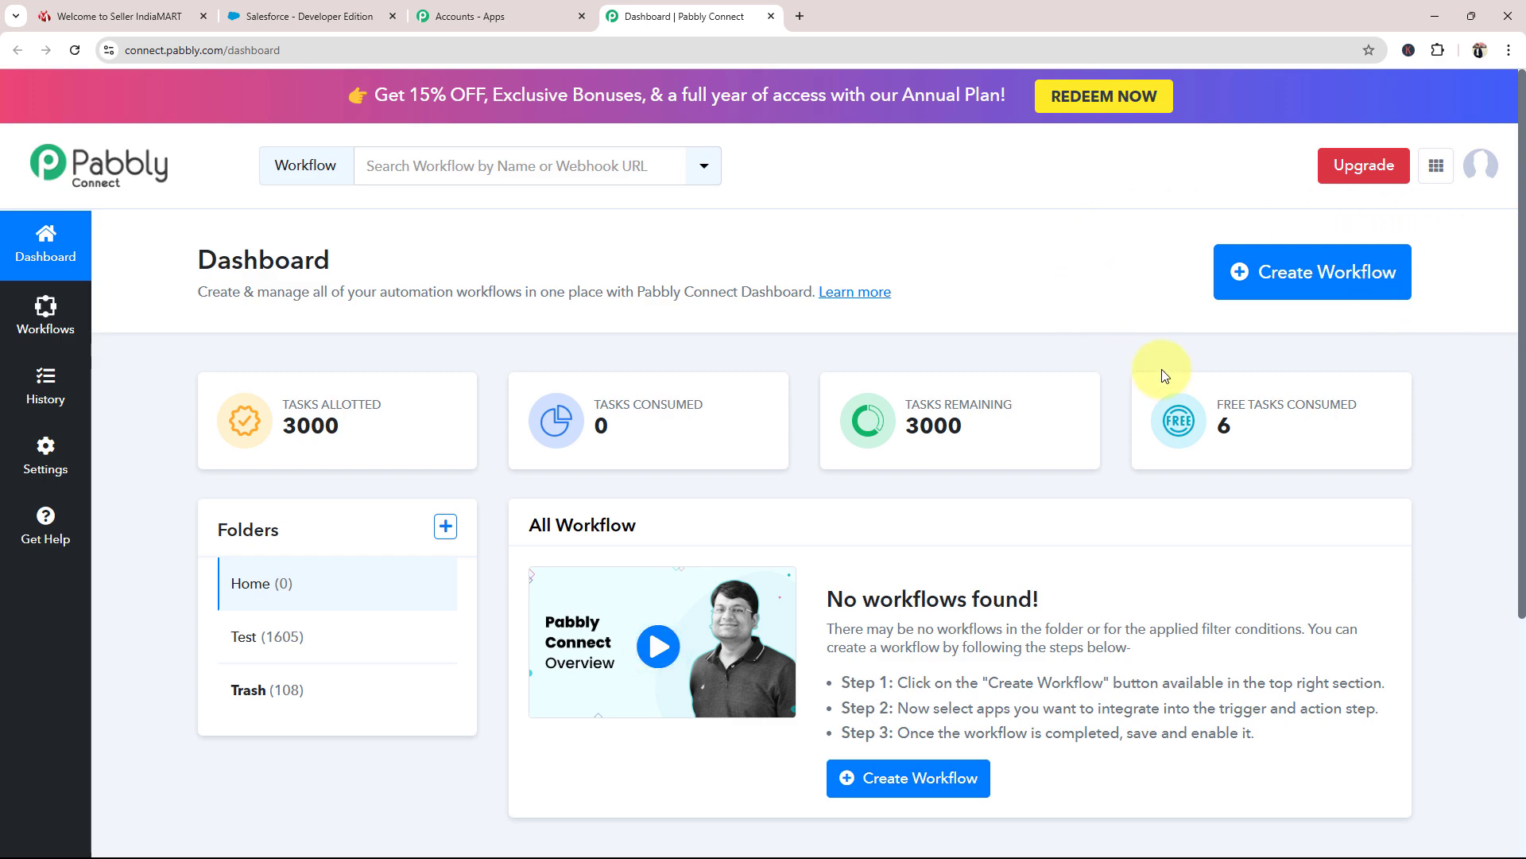
Step: Create a workflow named "Add IndiaMART Leads to Salesforce for Newspaper Advertising Agencies" in the Home folder
click(1289, 275)
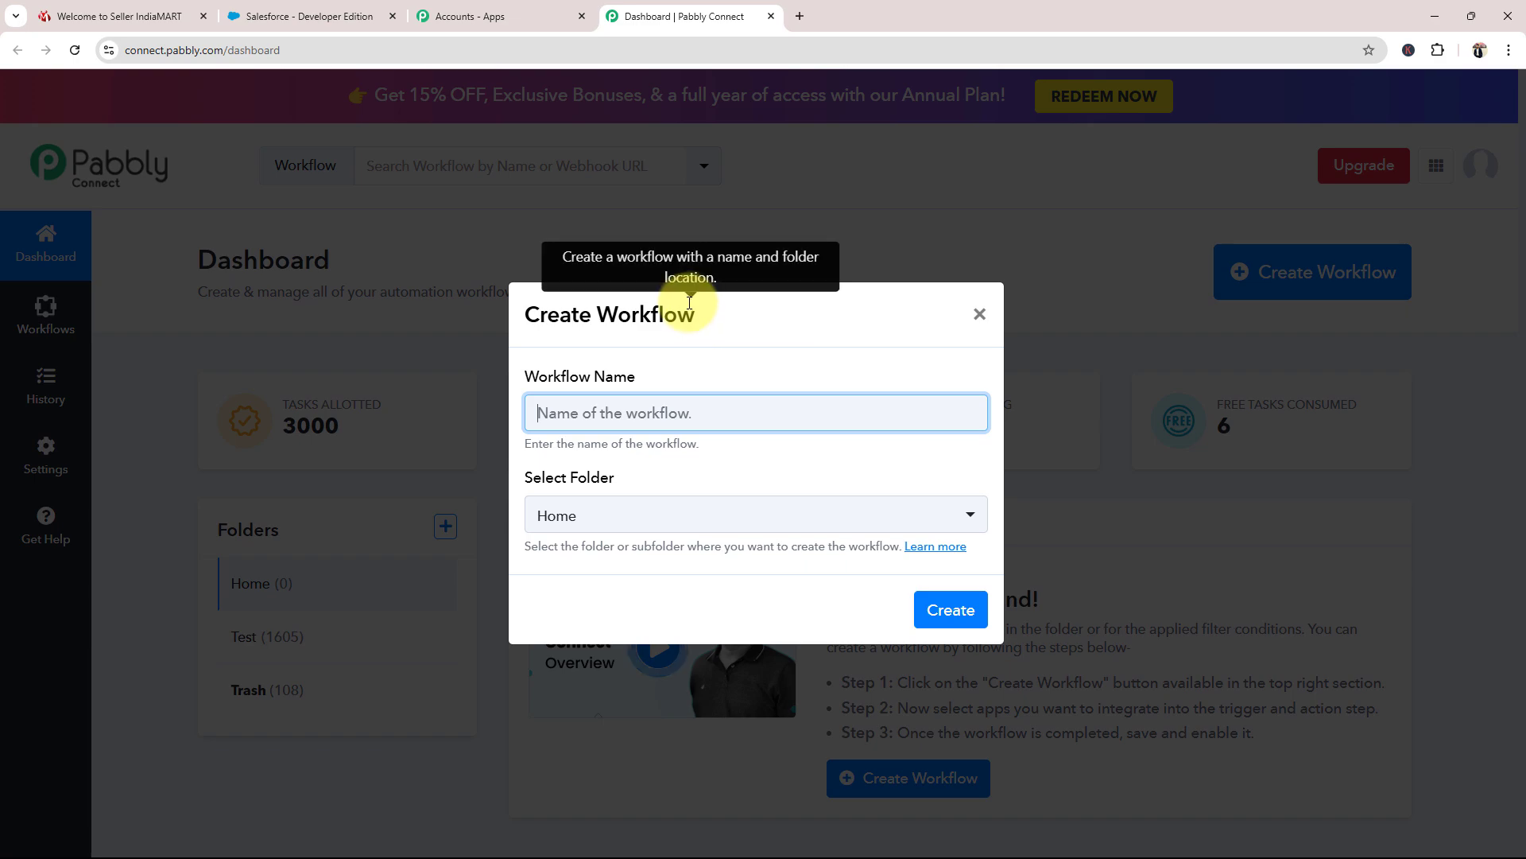
text(IndiaMART Leads to Salesforce for Newspaper Advertising Agencies)
click(672, 550)
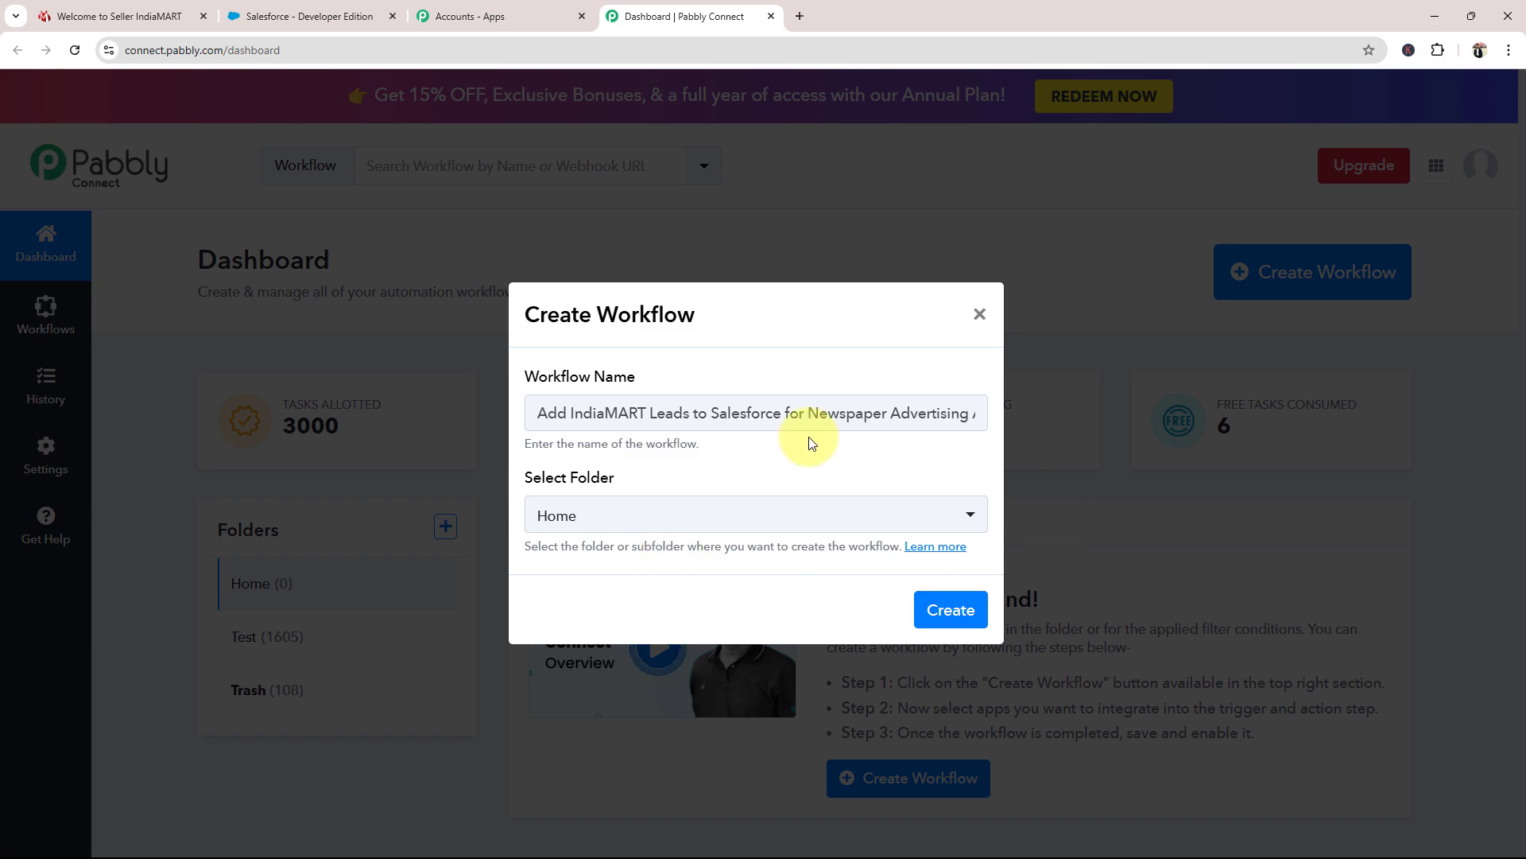
click(664, 532)
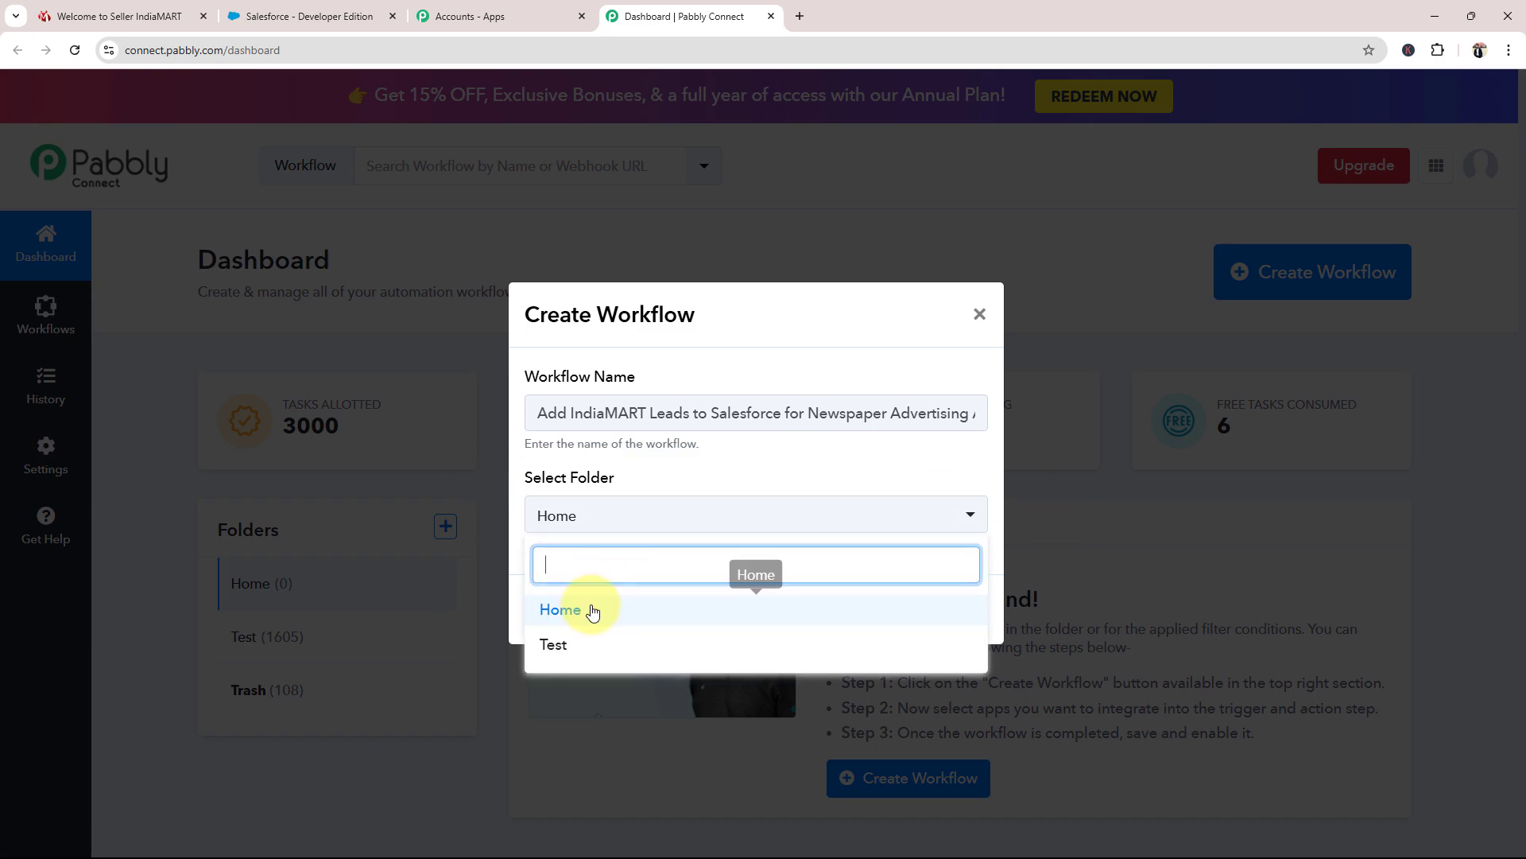
click(589, 607)
click(948, 614)
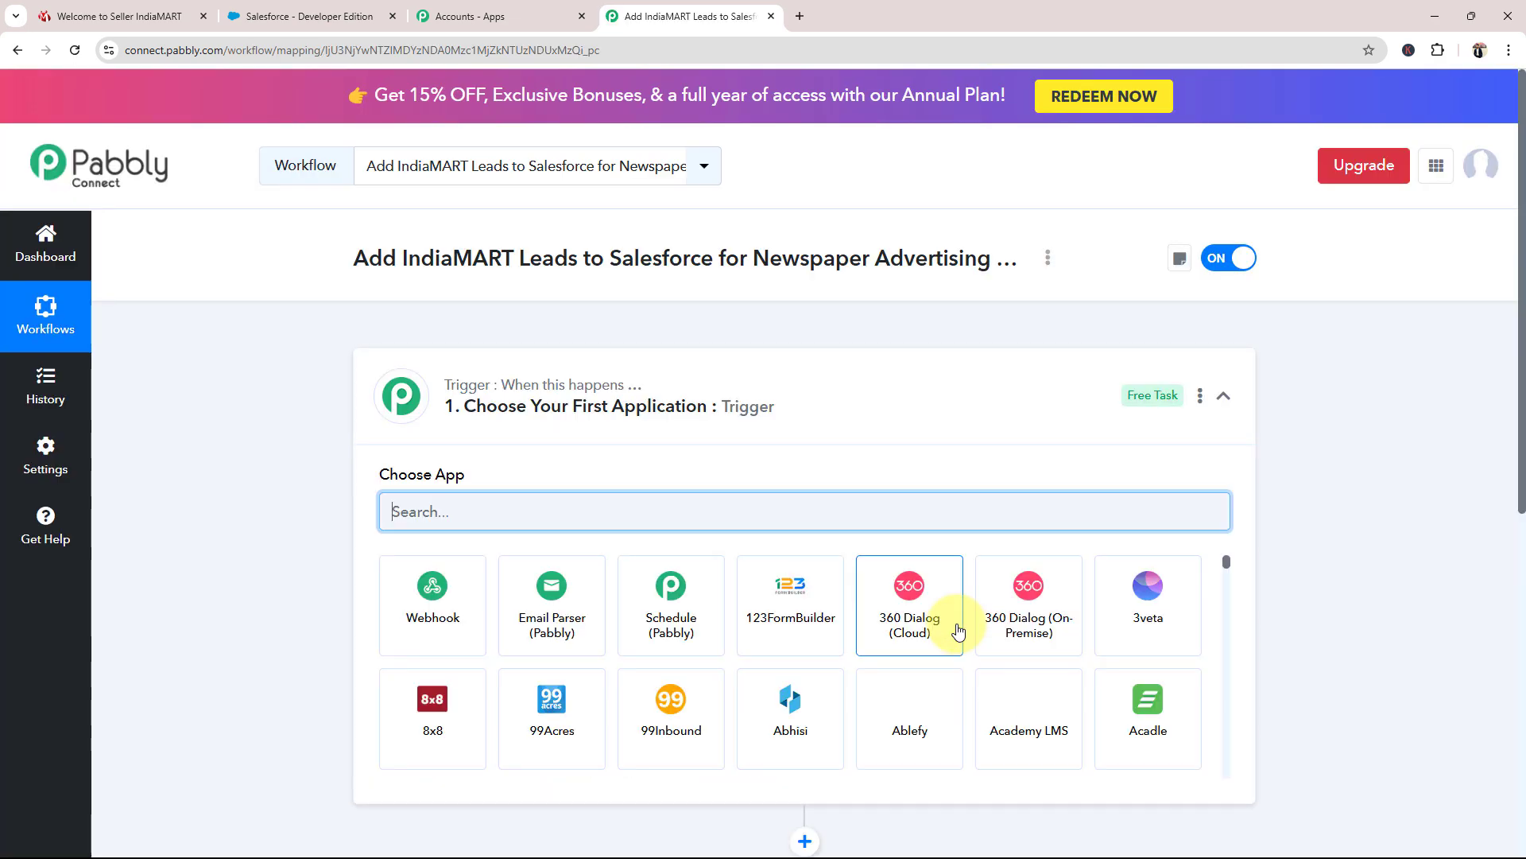
click(844, 426)
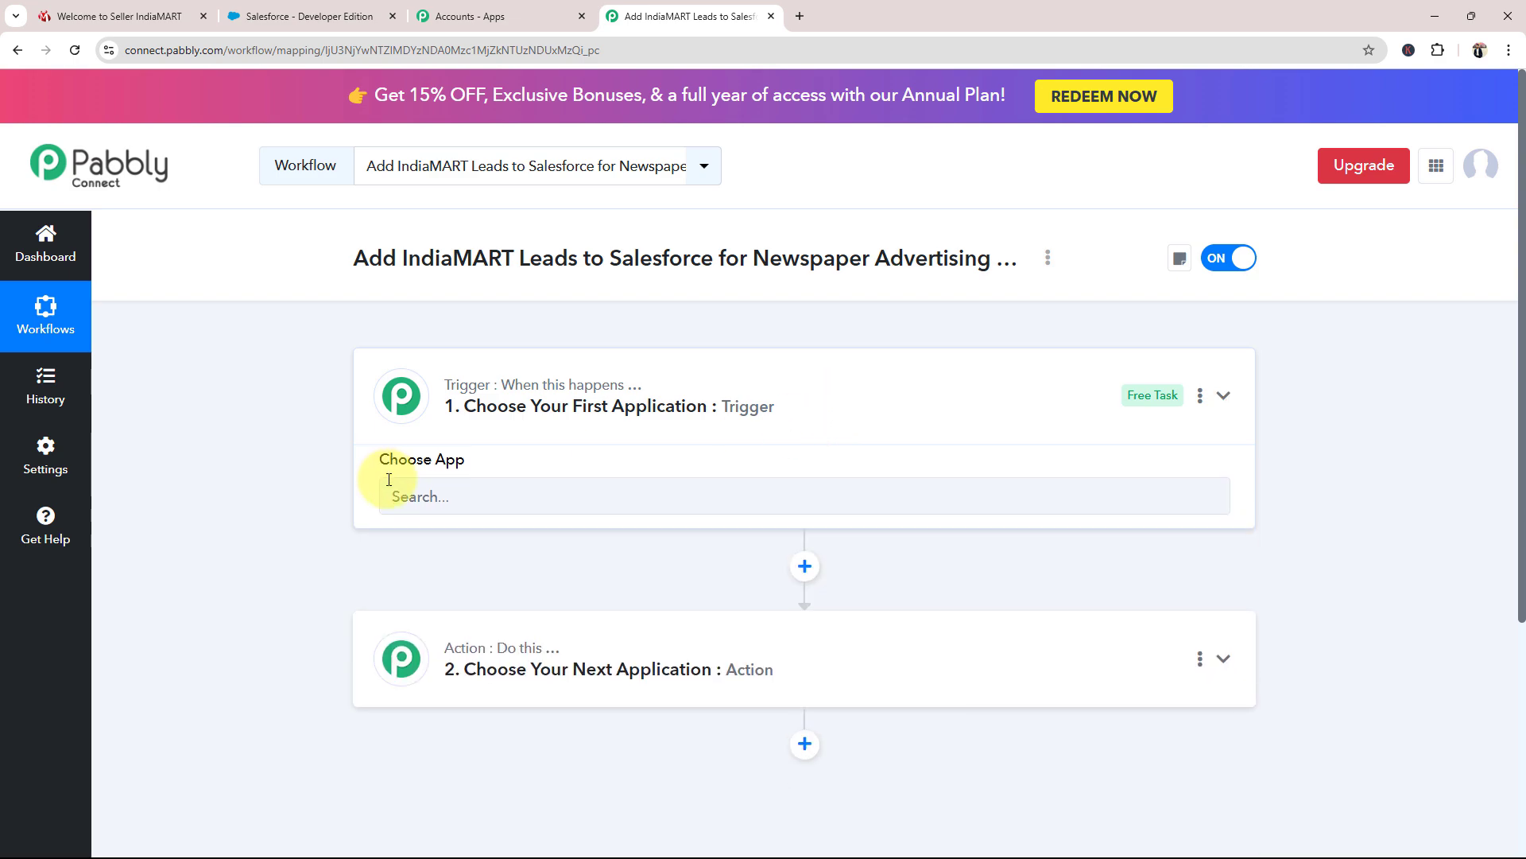
click(458, 410)
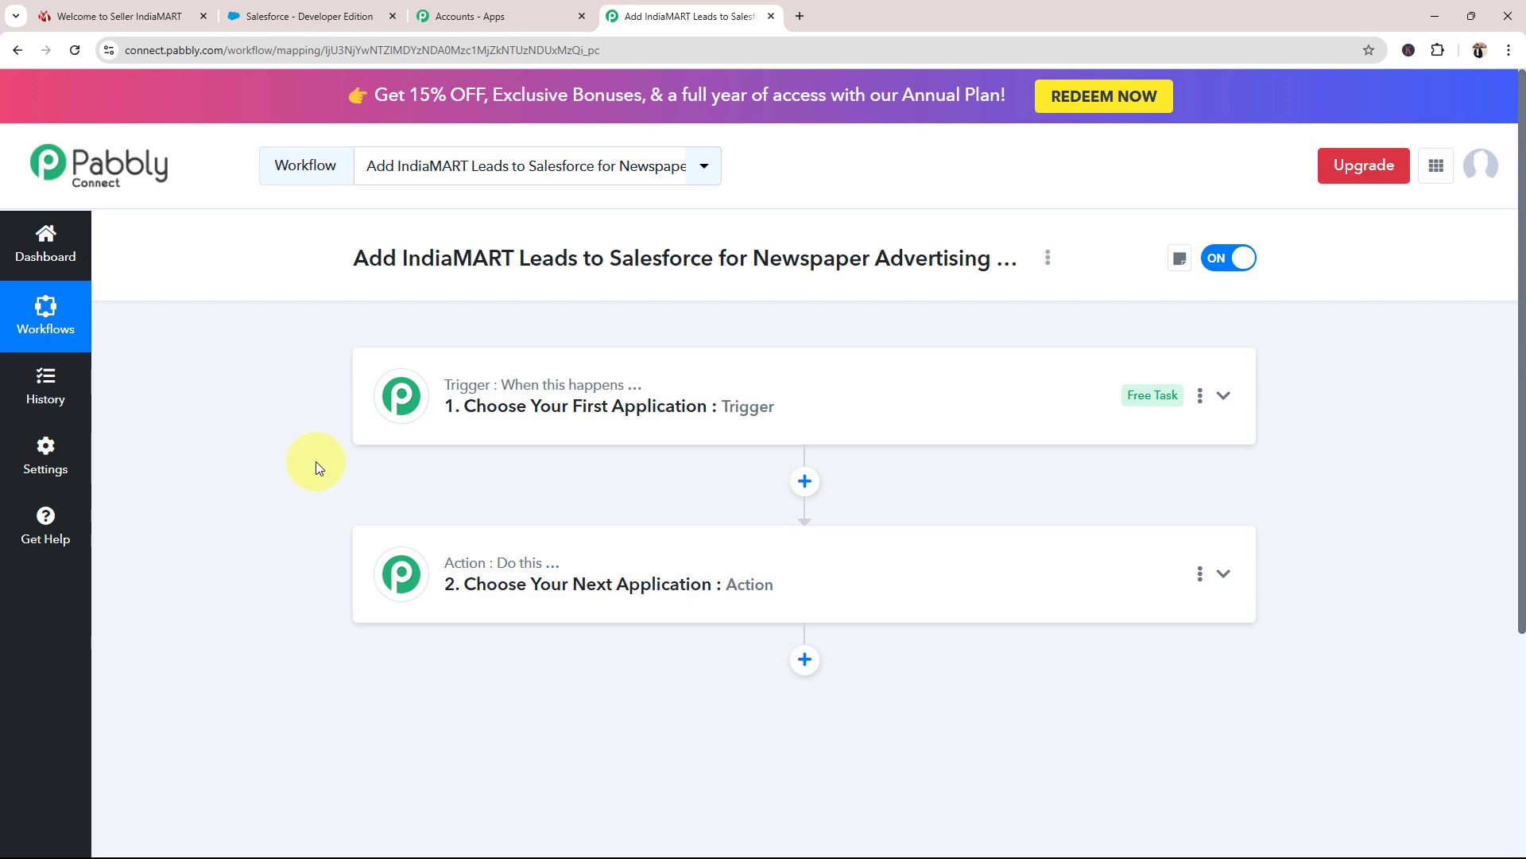
click(36, 4)
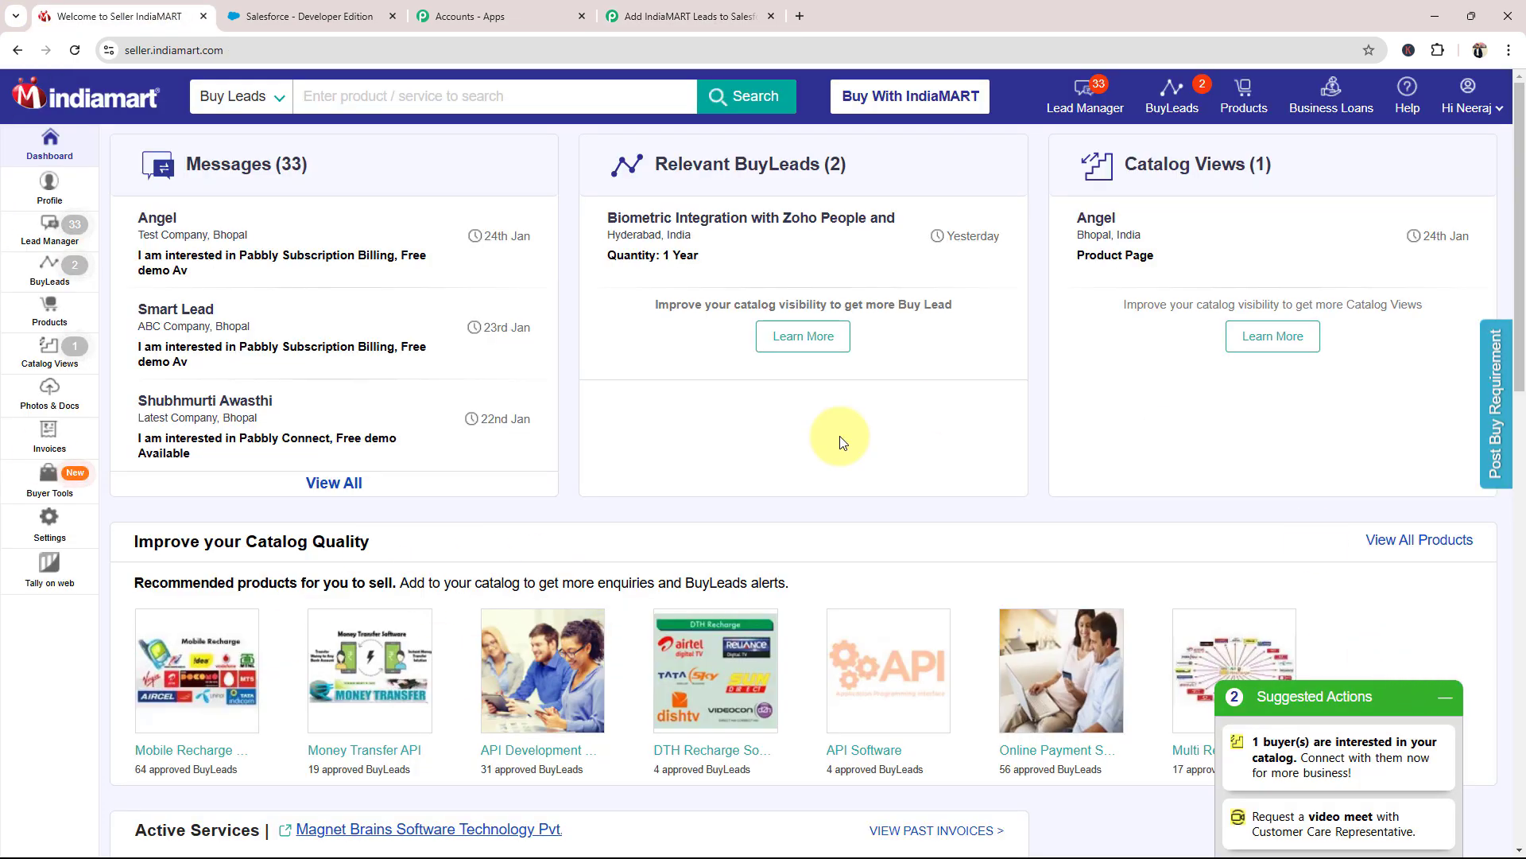
click(338, 9)
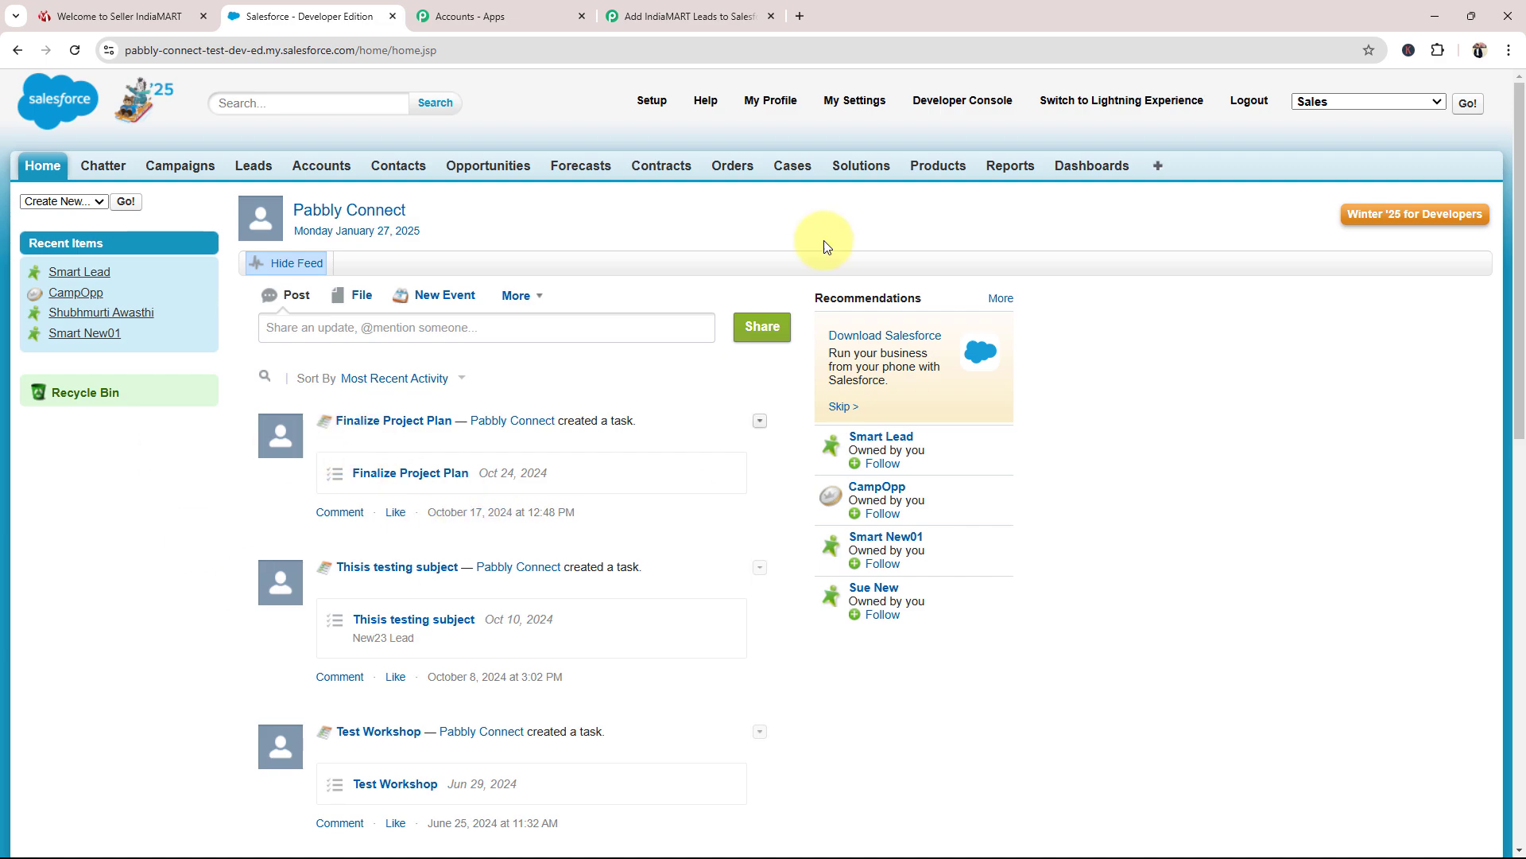
click(684, 16)
Step: Set the workflow's trigger to the IndiaMART app with the New Leads event
click(489, 385)
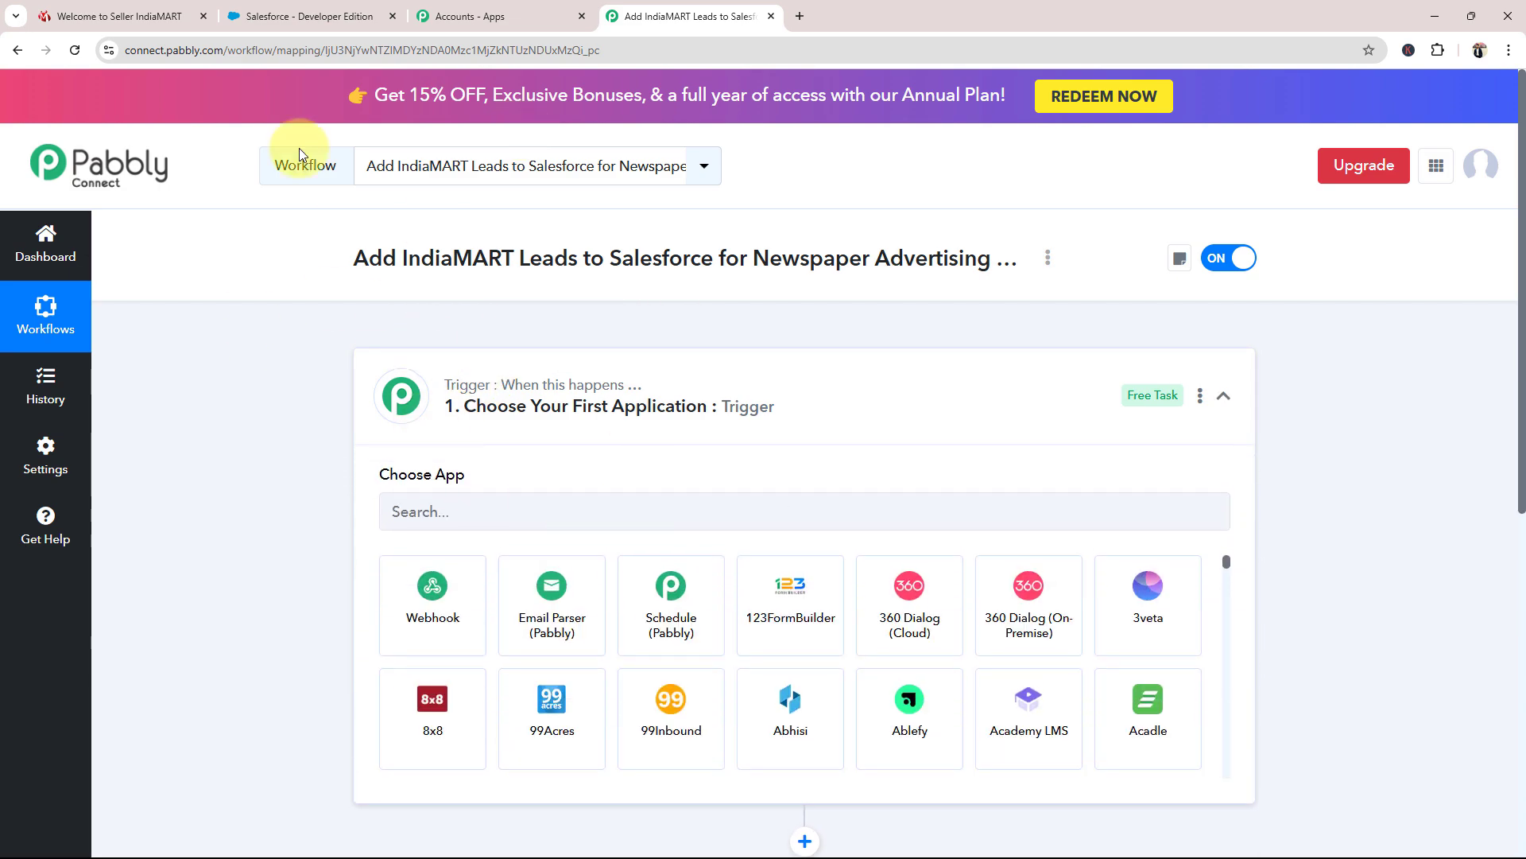
click(115, 16)
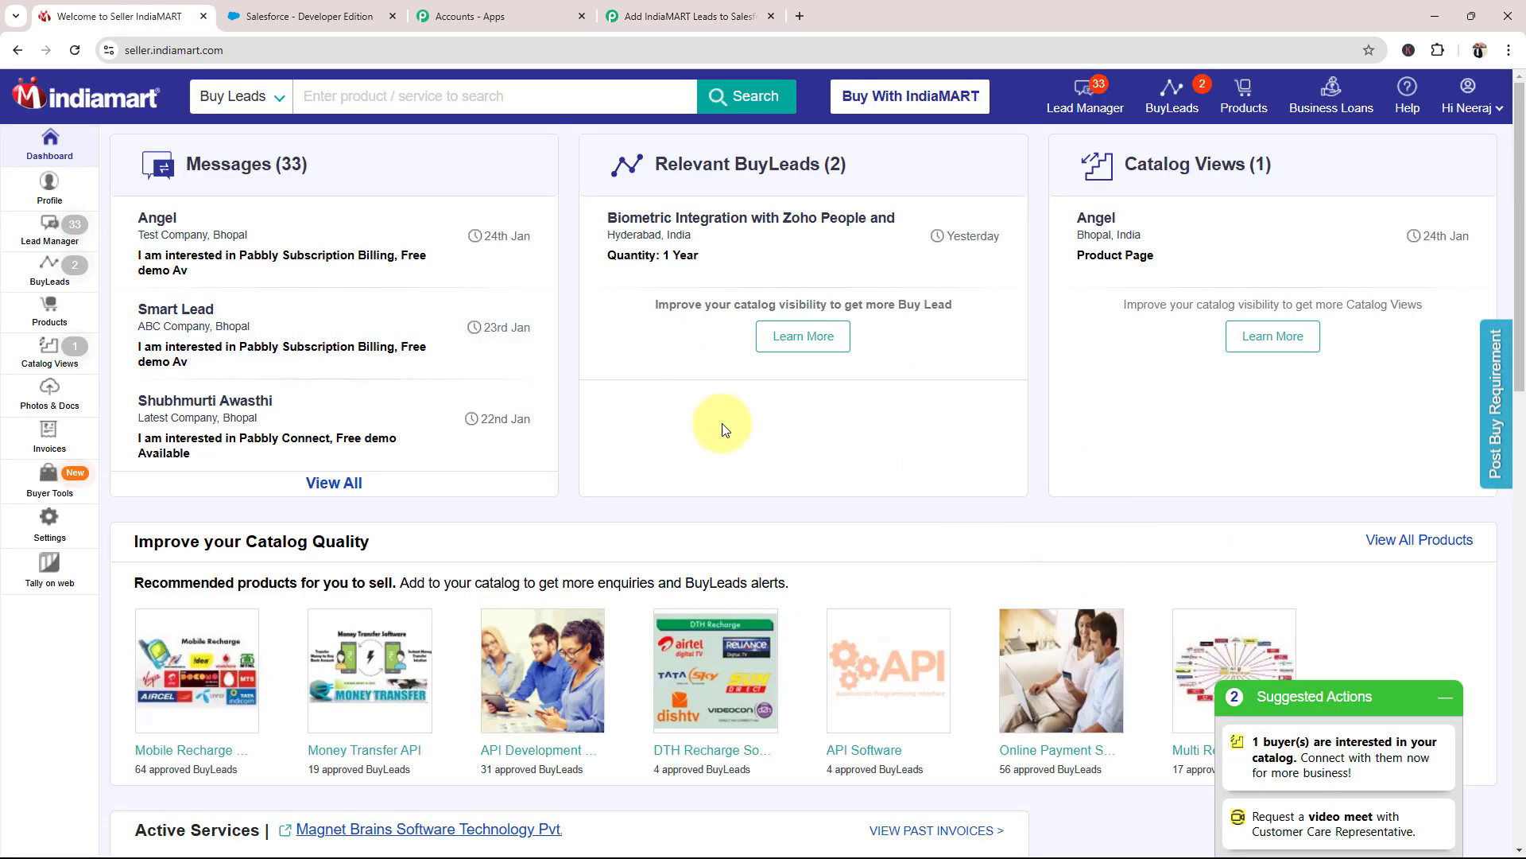
click(688, 14)
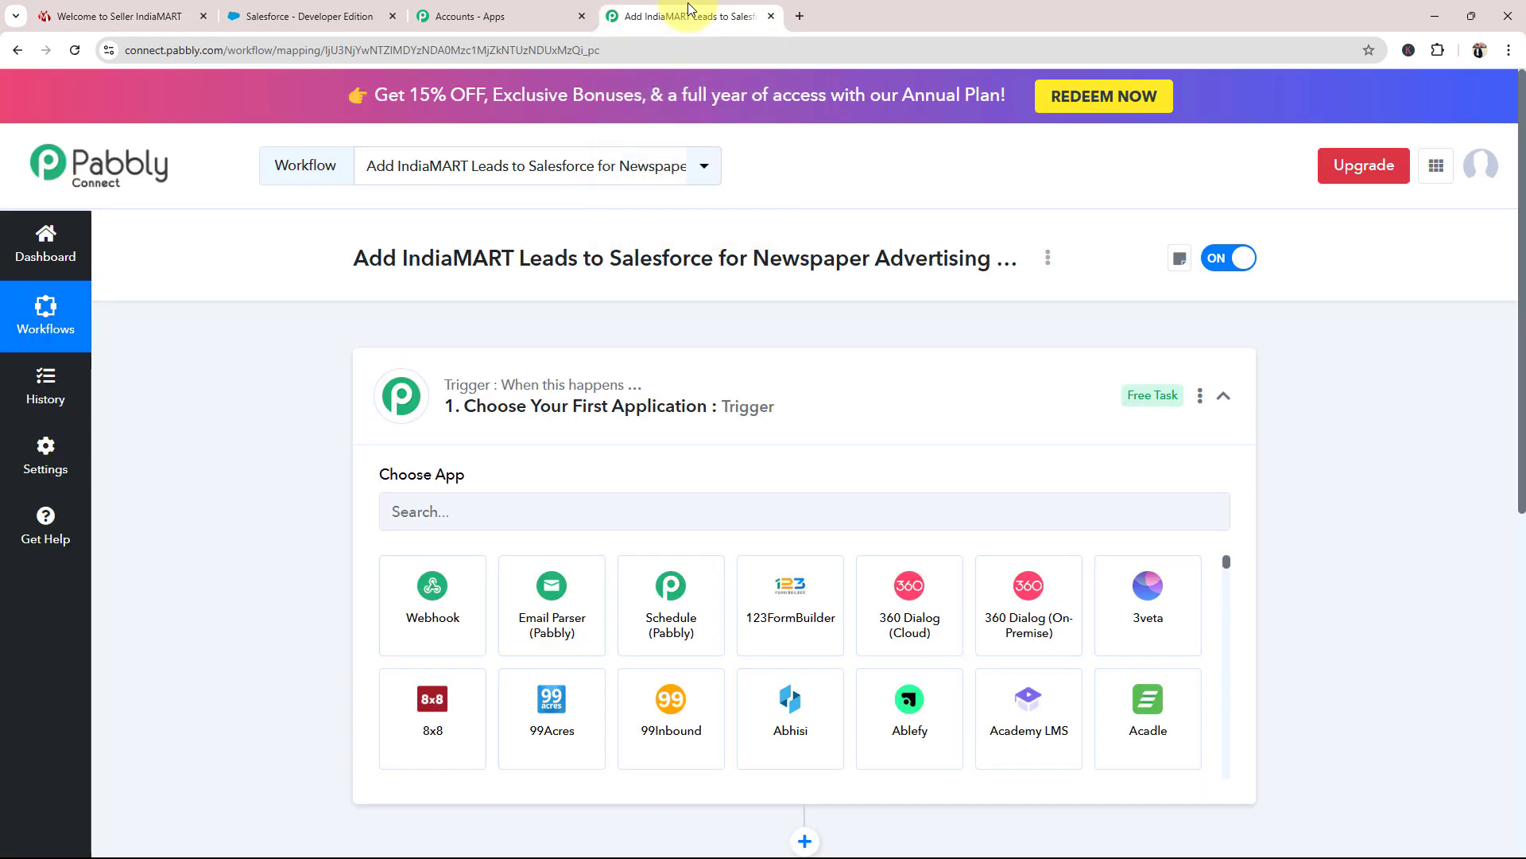
click(463, 517)
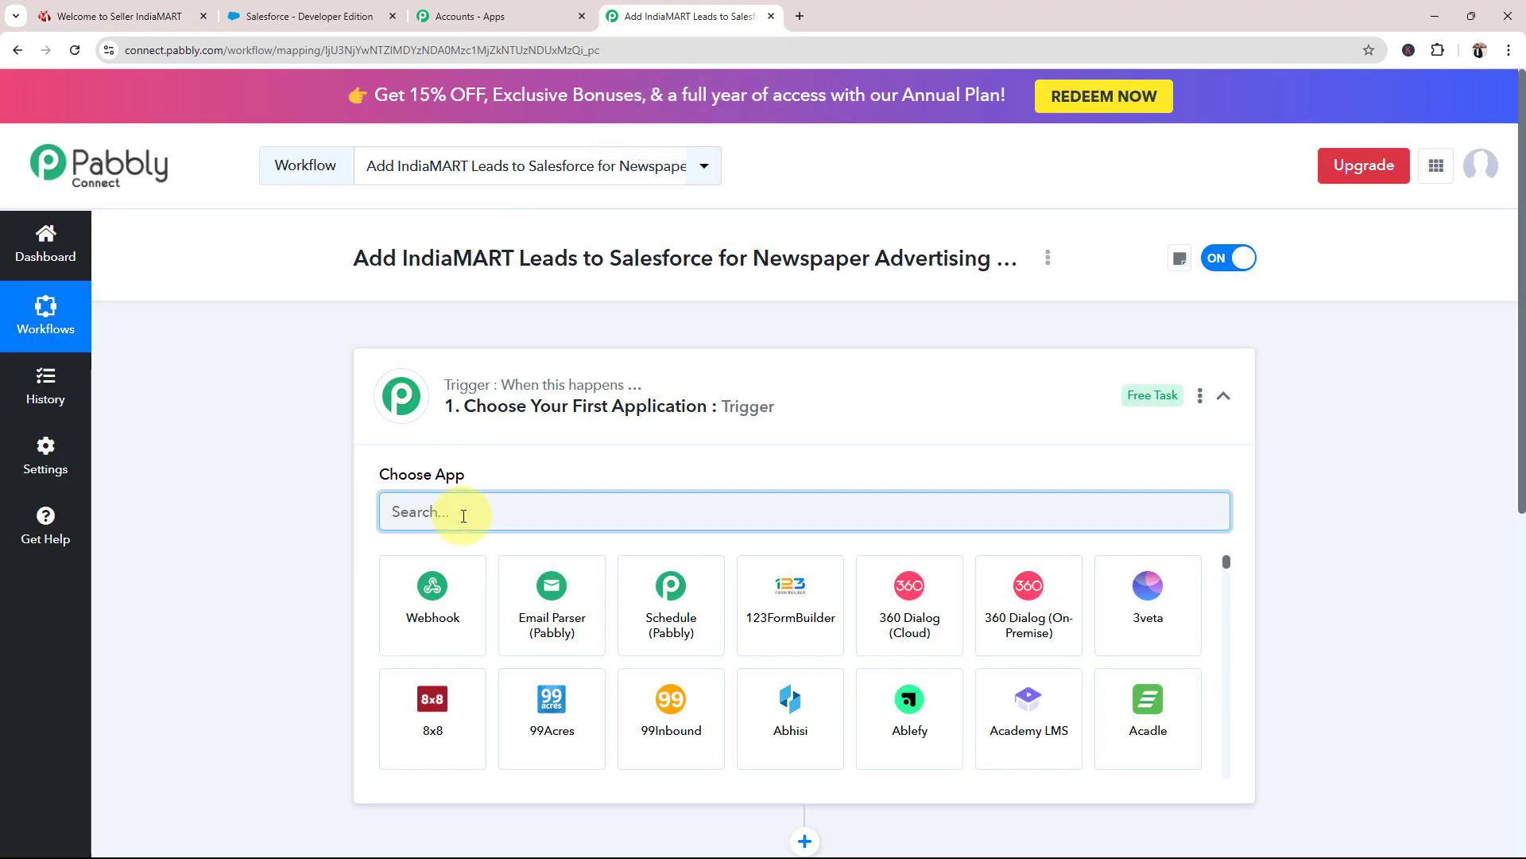
text(India)
key(Caps_Lock)
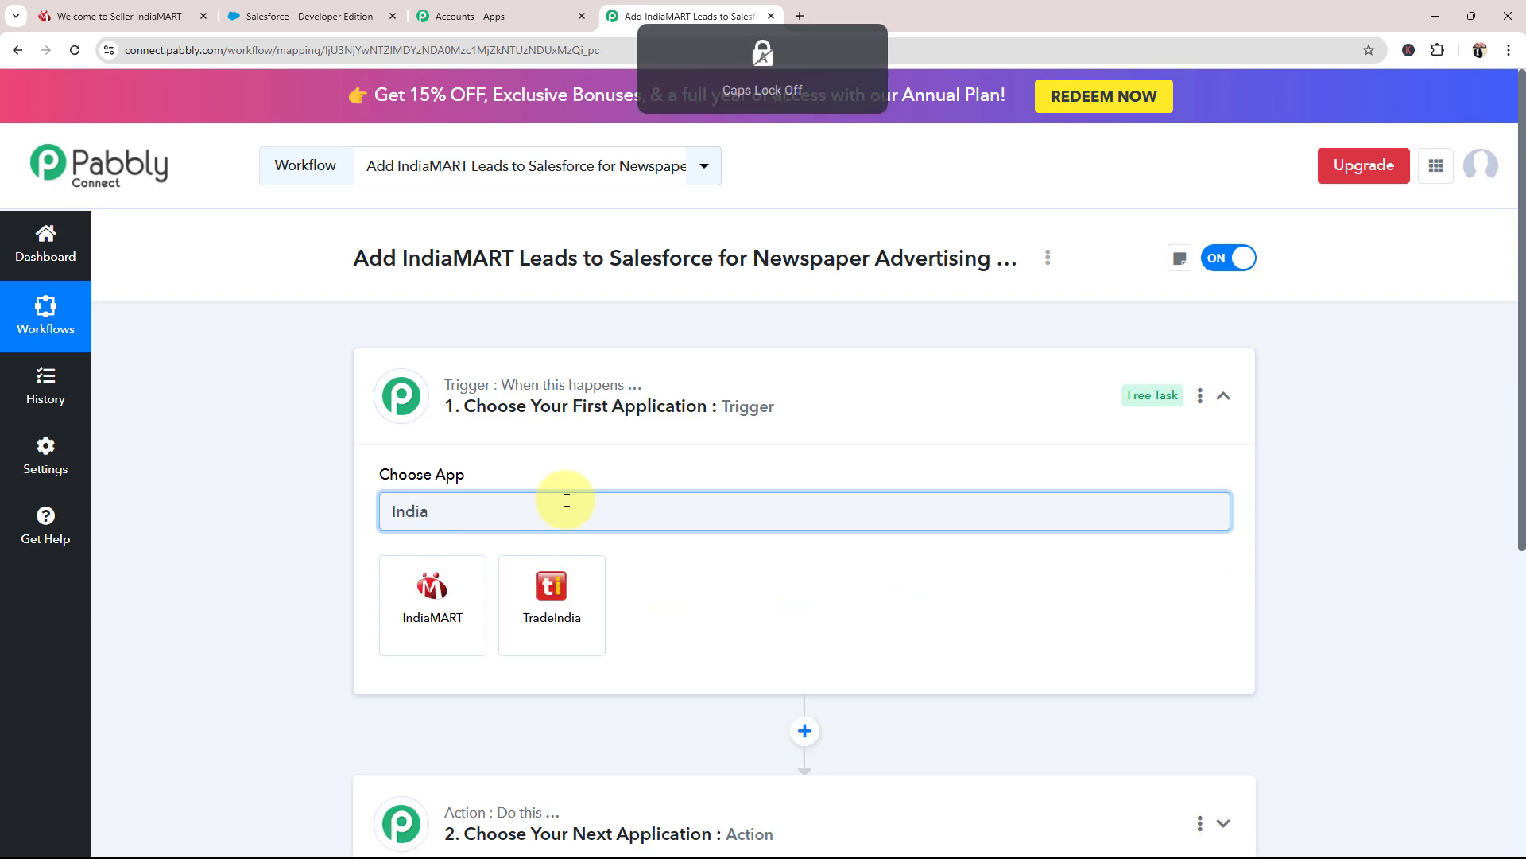
click(446, 600)
click(436, 594)
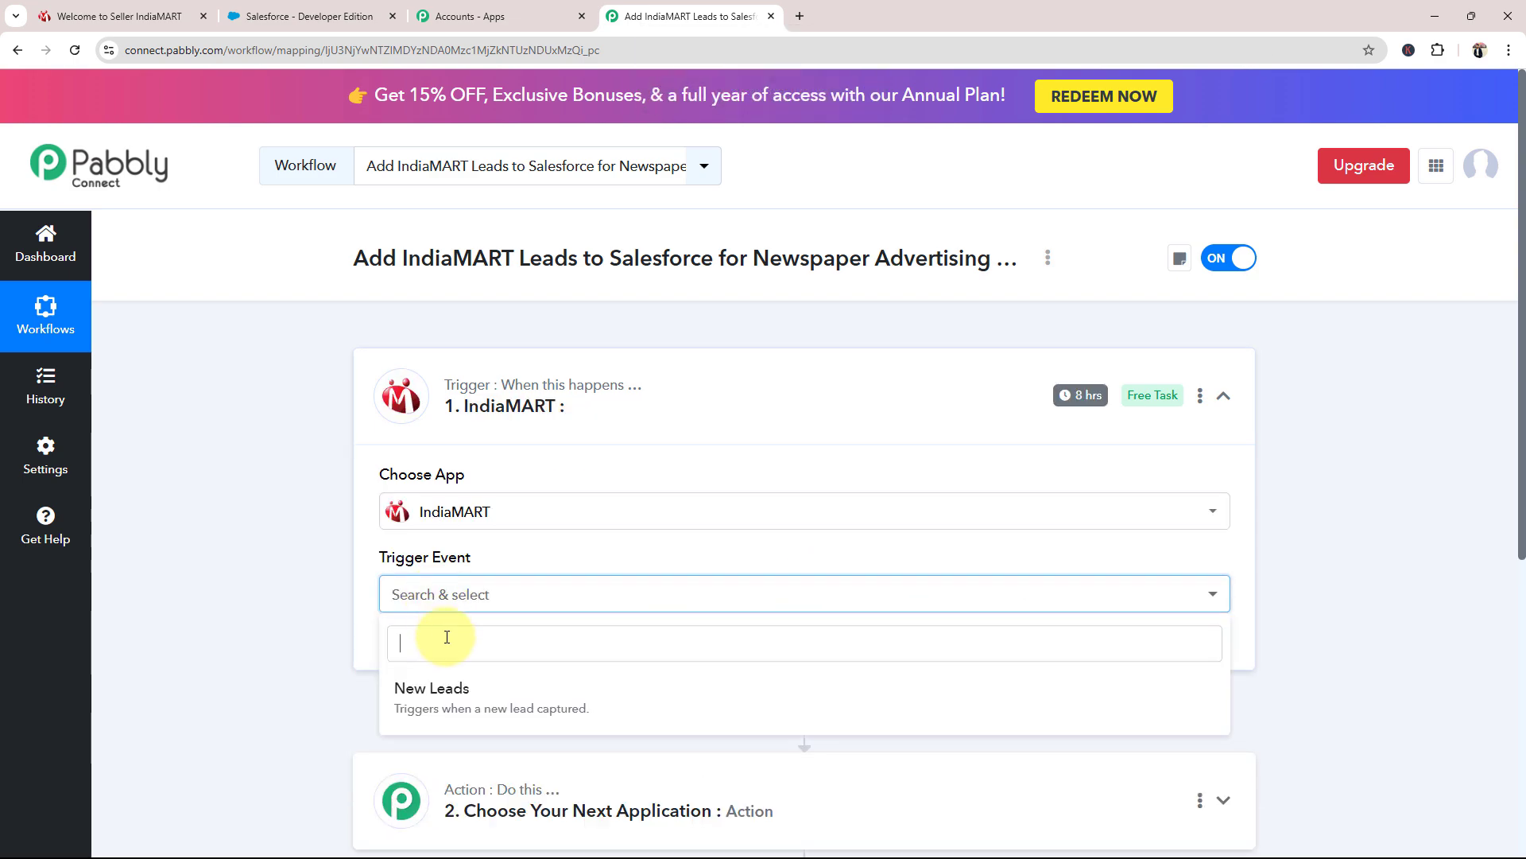
click(447, 636)
click(395, 608)
click(442, 688)
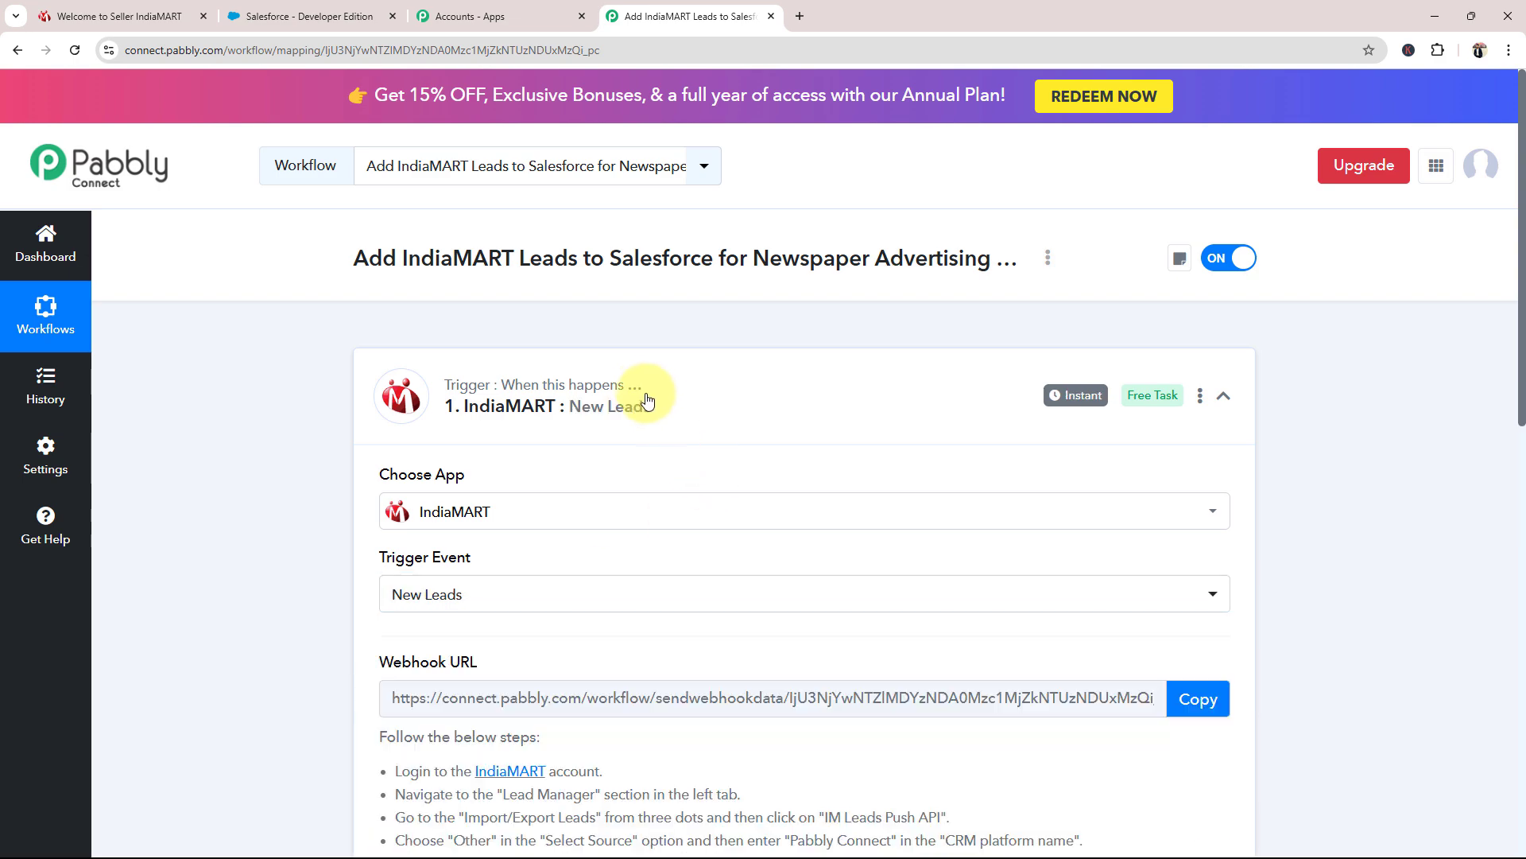
Step: Set the workflow's action to the Salesforce app with the Create Record event
click(646, 398)
click(493, 592)
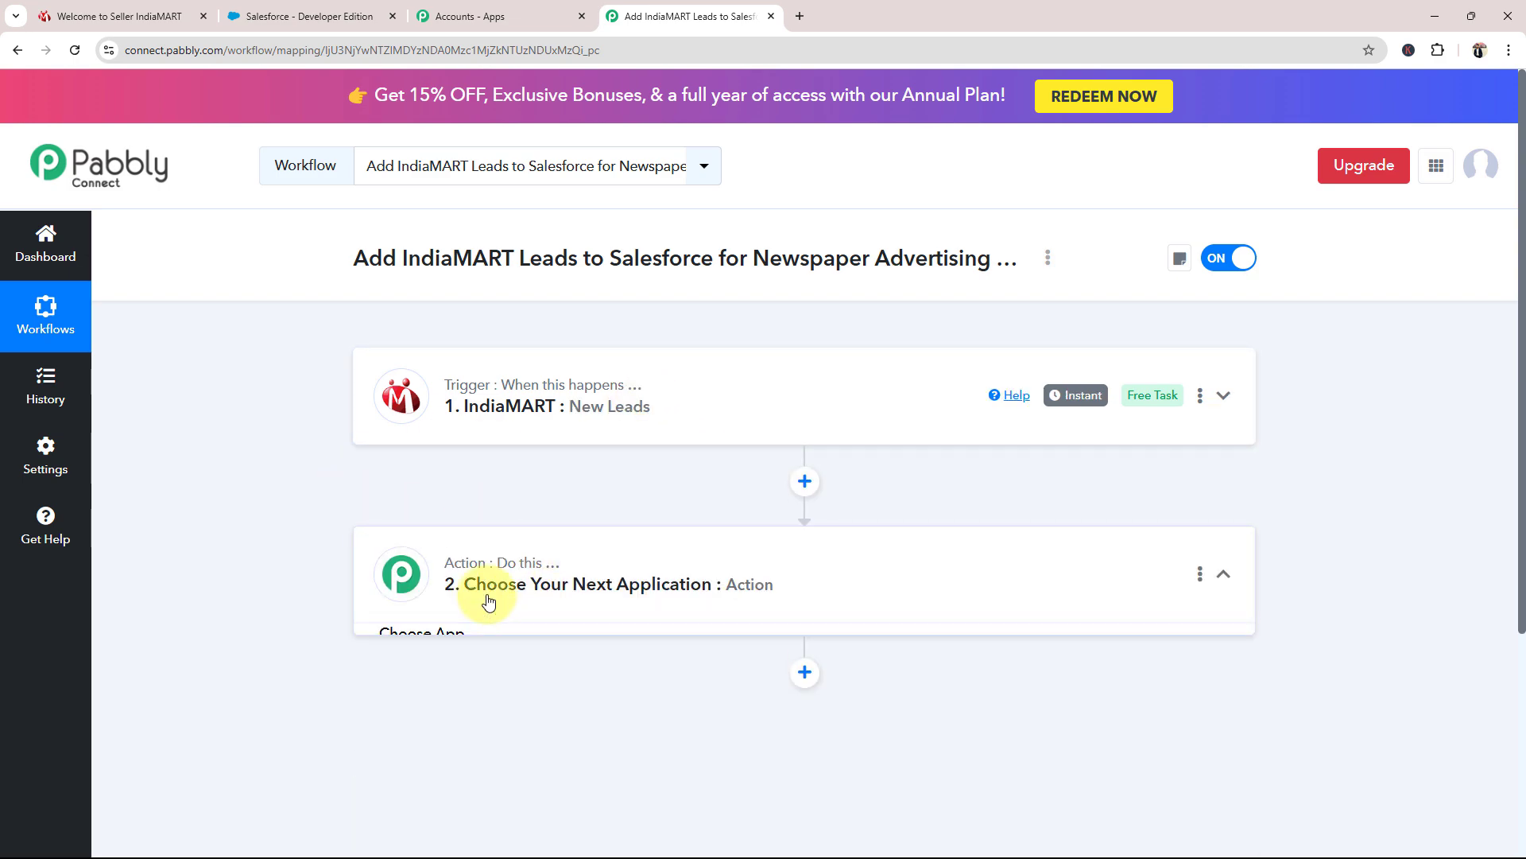
scroll(501, 556, down, 4)
click(498, 427)
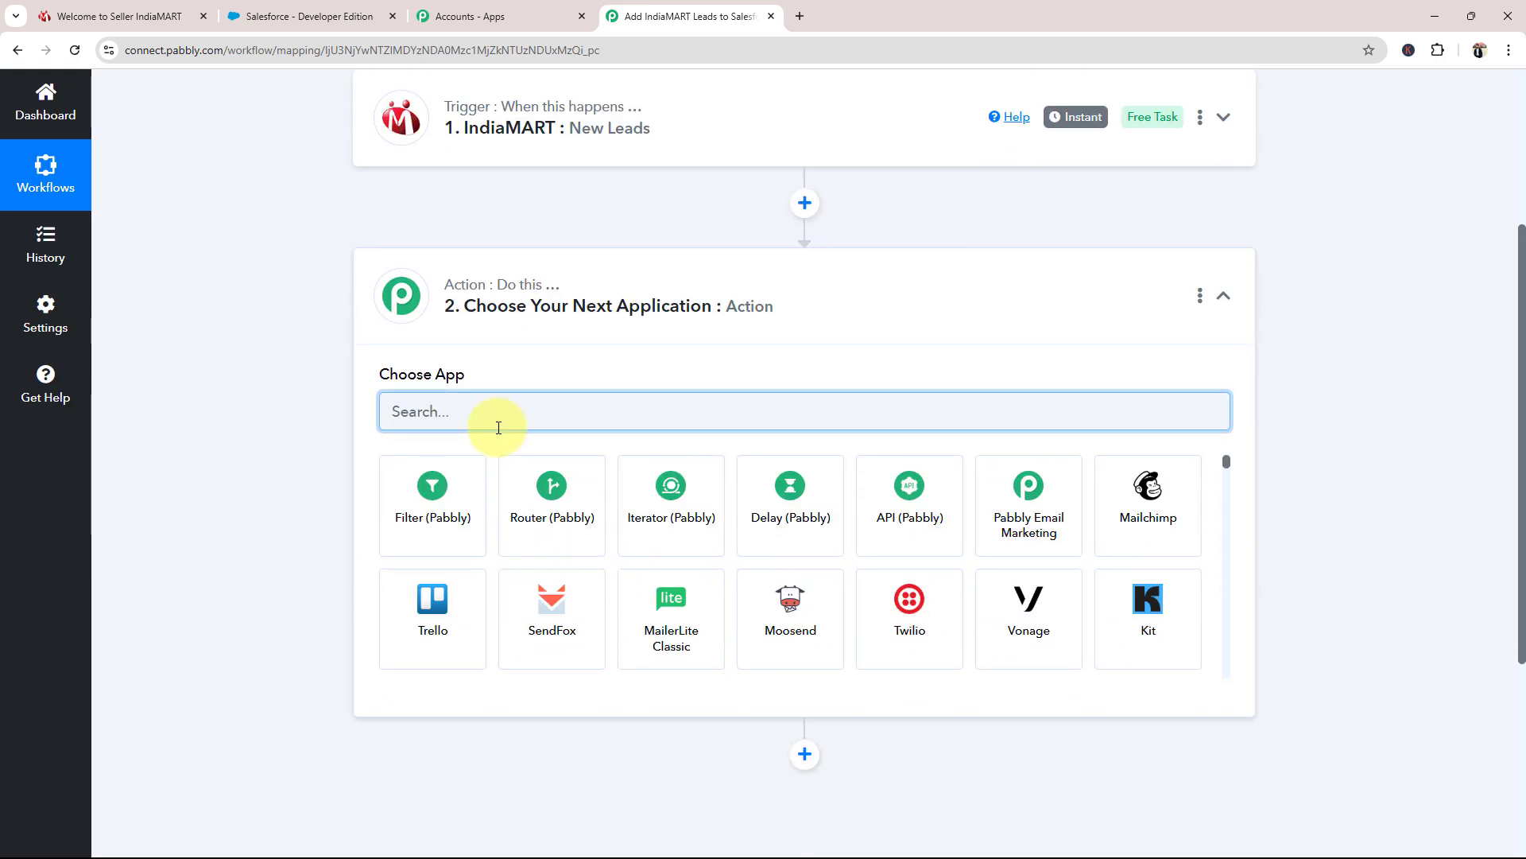
key(Caps_Lock)
text(SALESFOR)
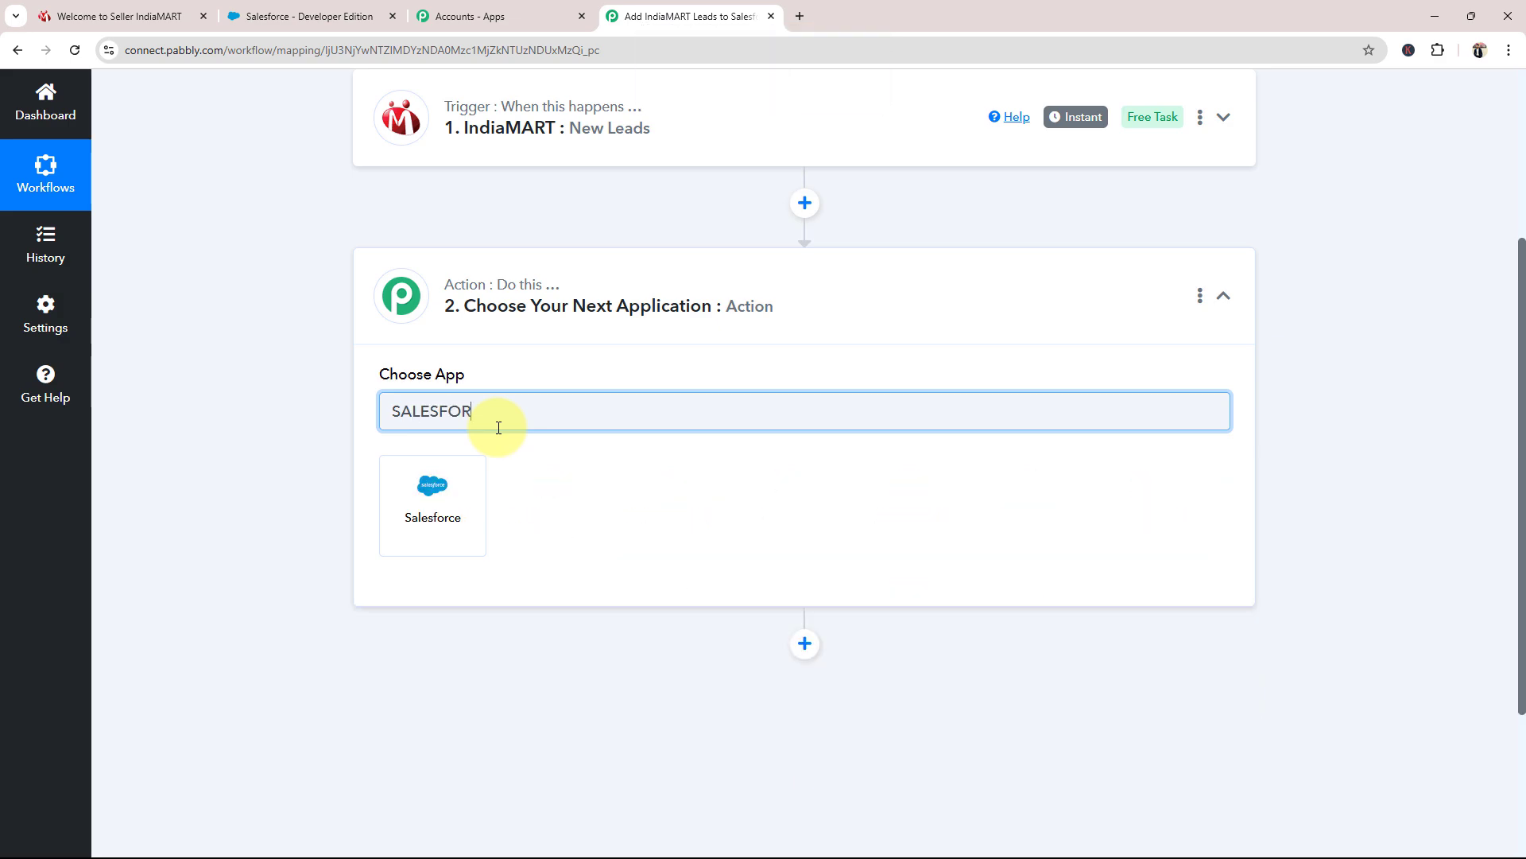
click(437, 503)
key(Caps_Lock)
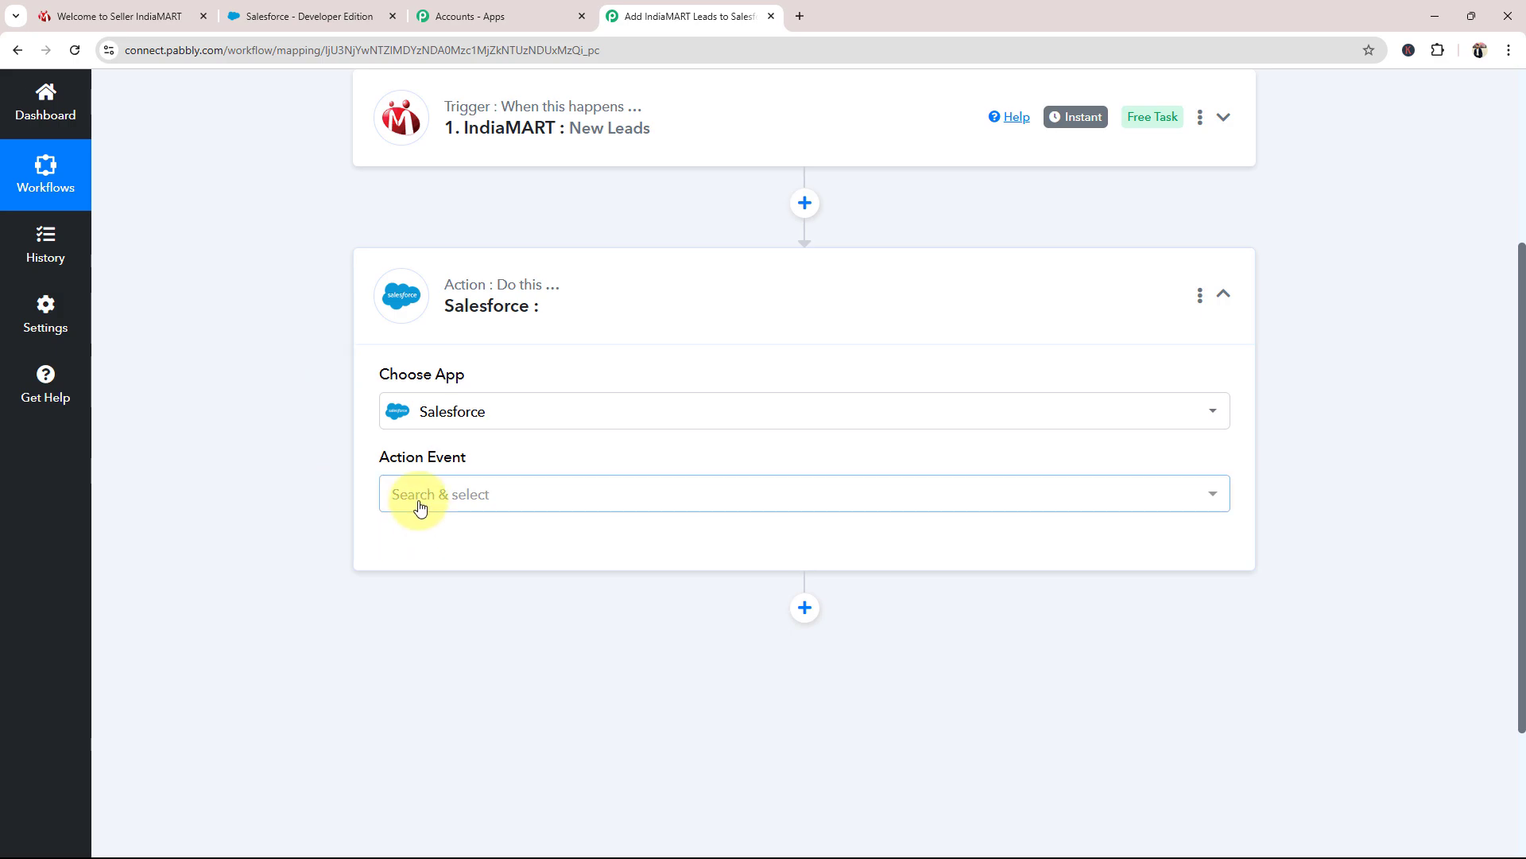
click(419, 505)
click(418, 213)
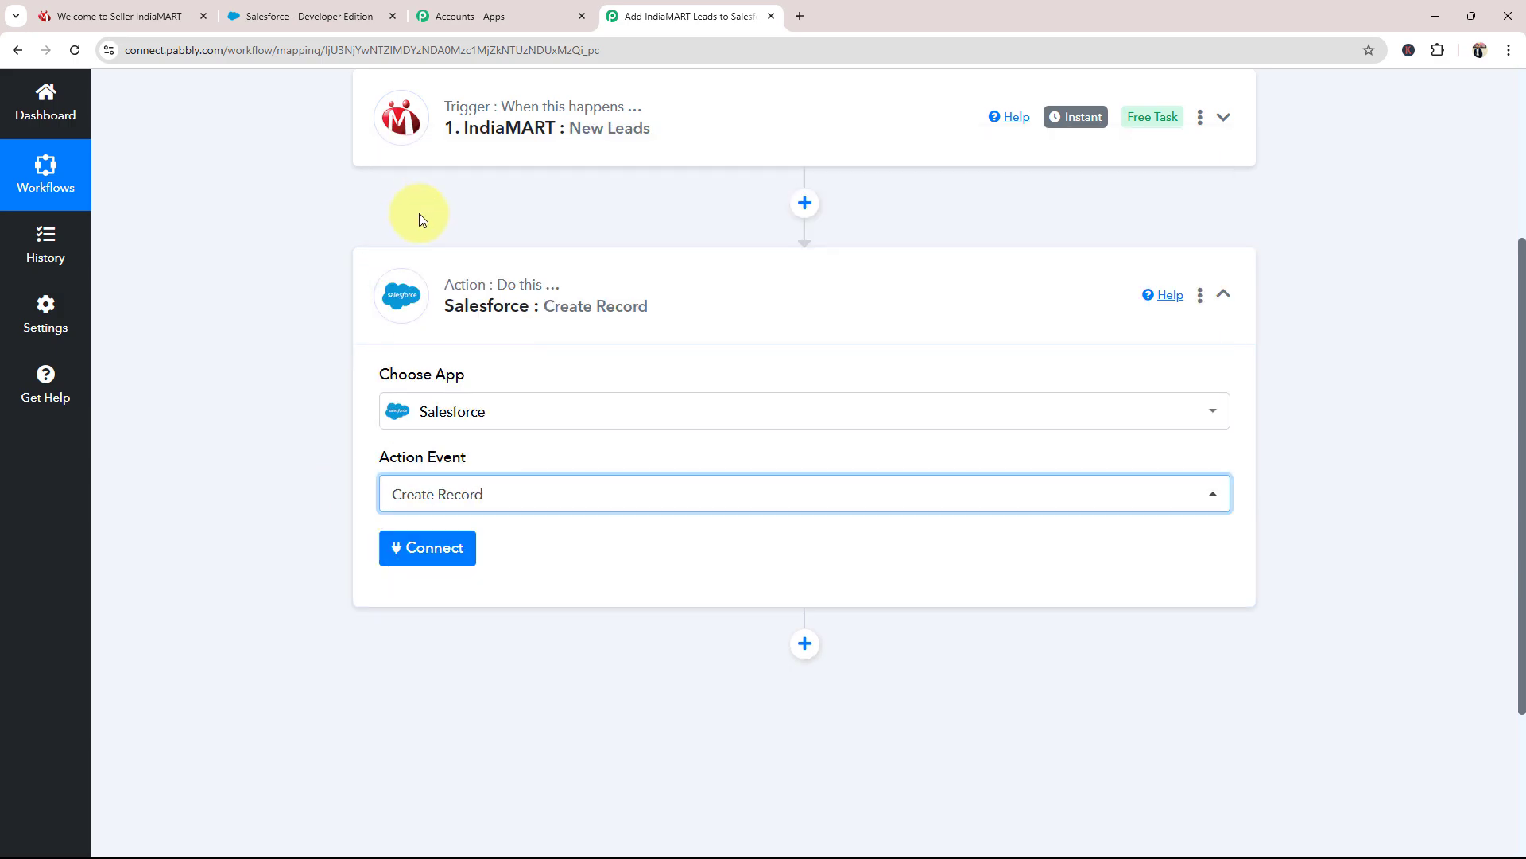
click(545, 303)
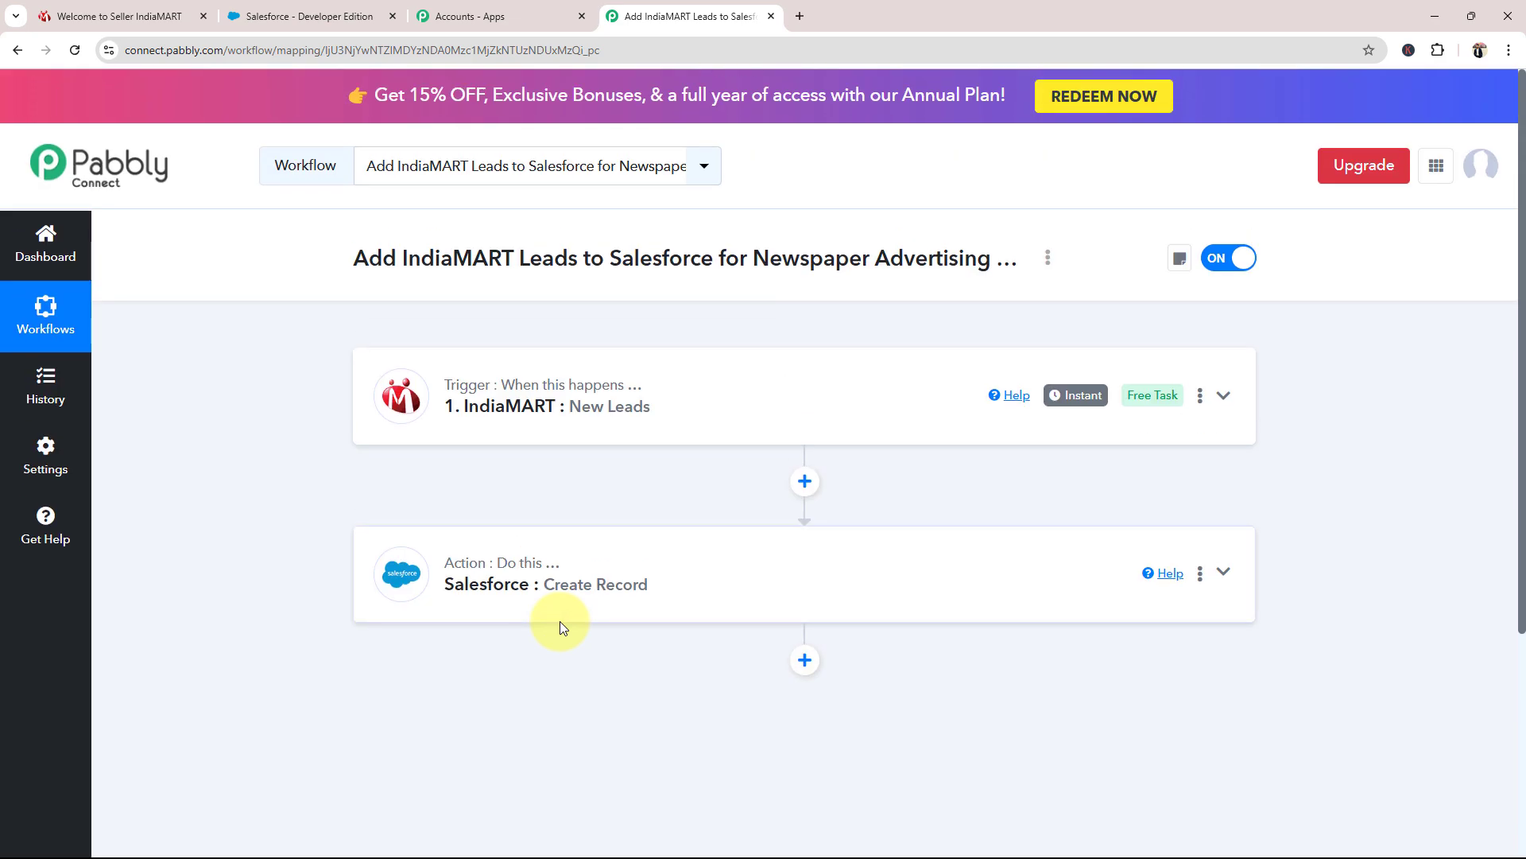
Step: Expand the IndiaMART trigger, copy its webhook URL and review the webhook setup instructions
click(562, 403)
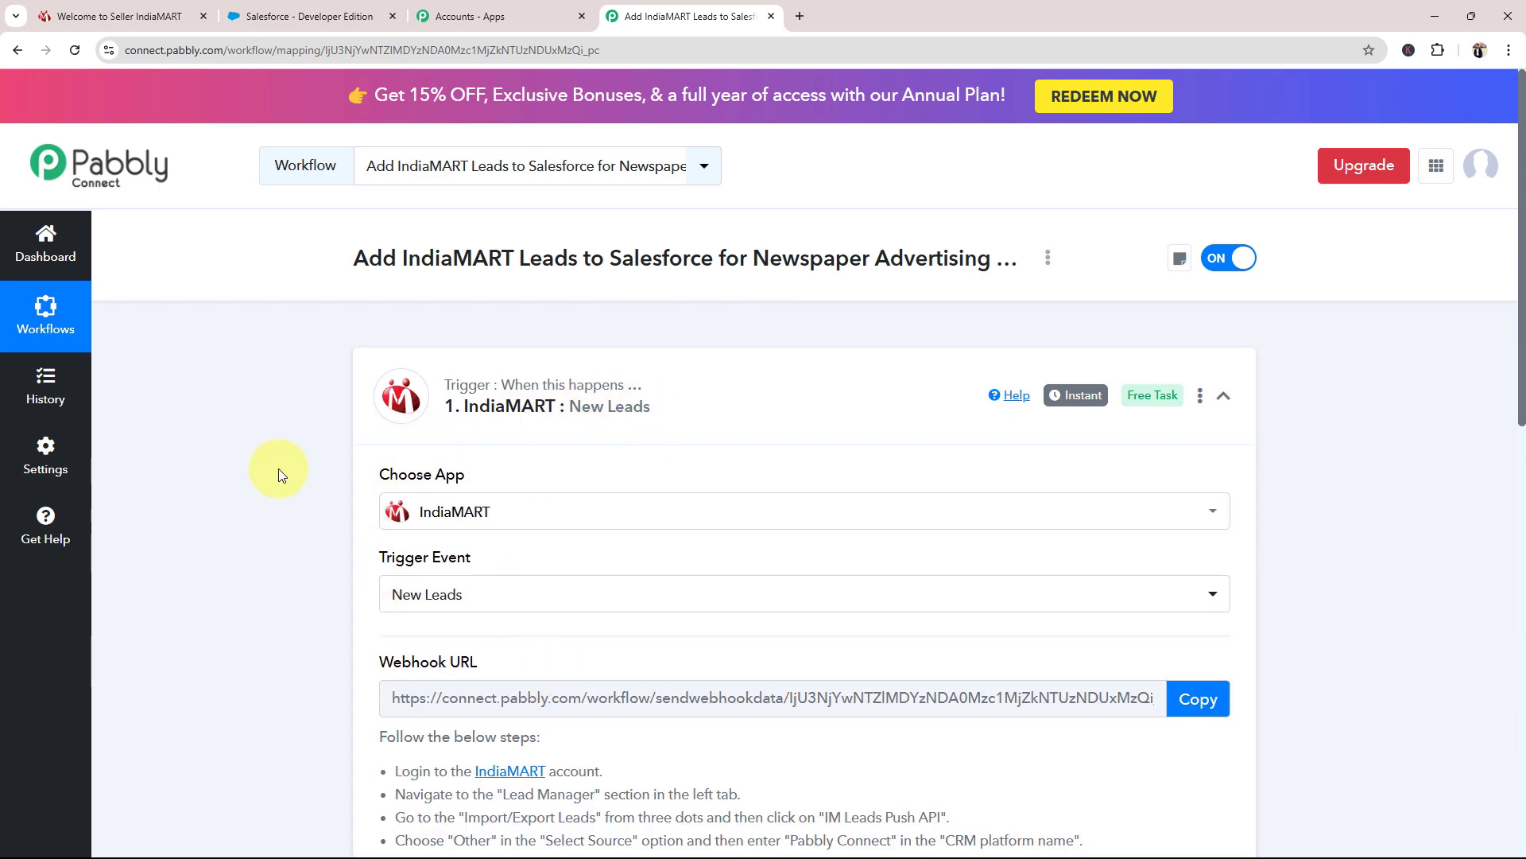
scroll(283, 475, down, 3)
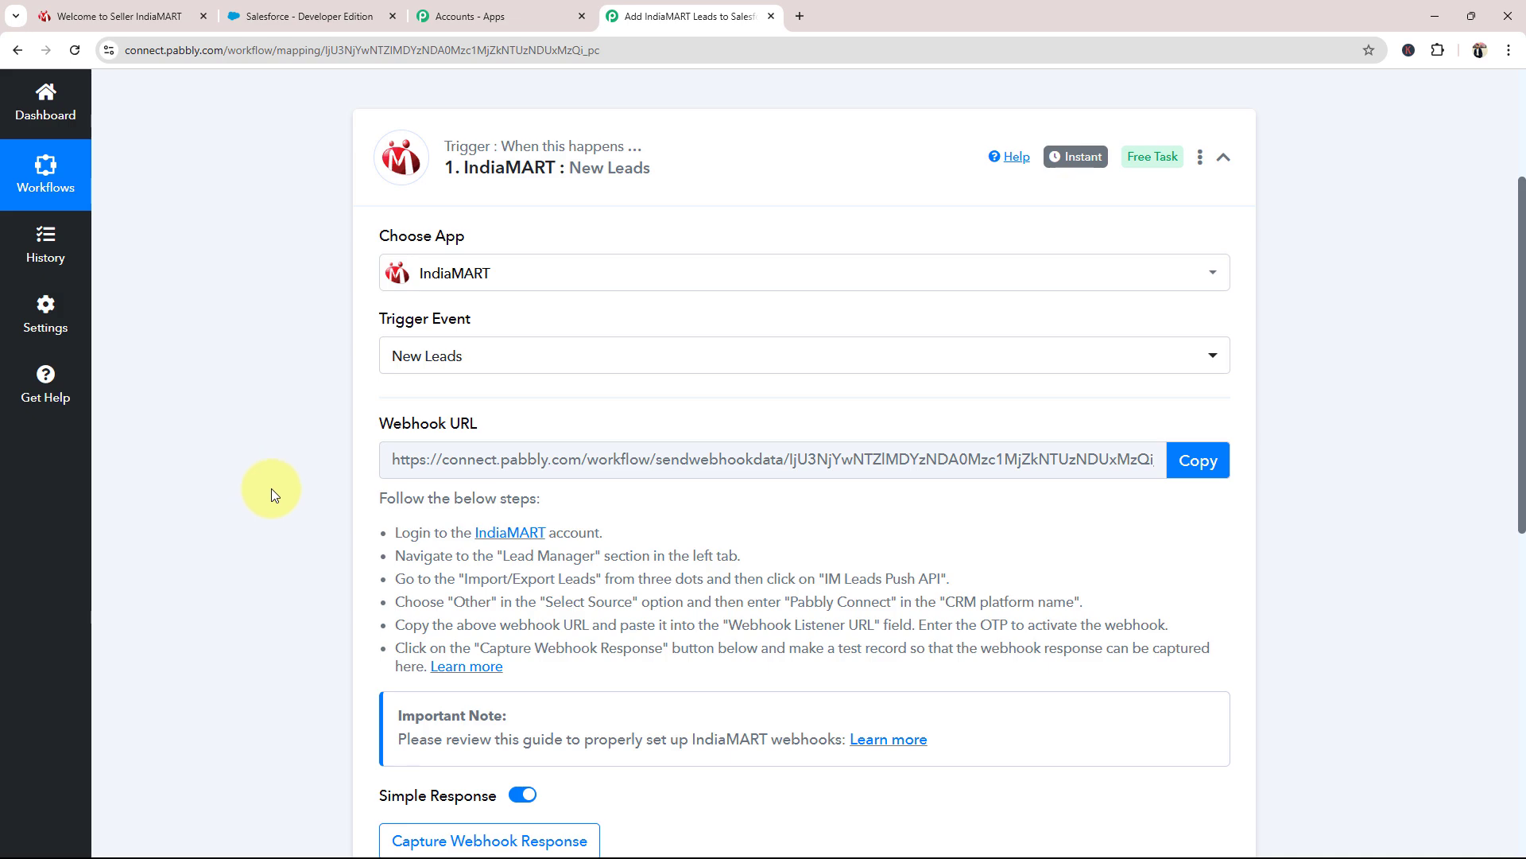
scroll(286, 574, down, 1)
scroll(358, 557, up, 1)
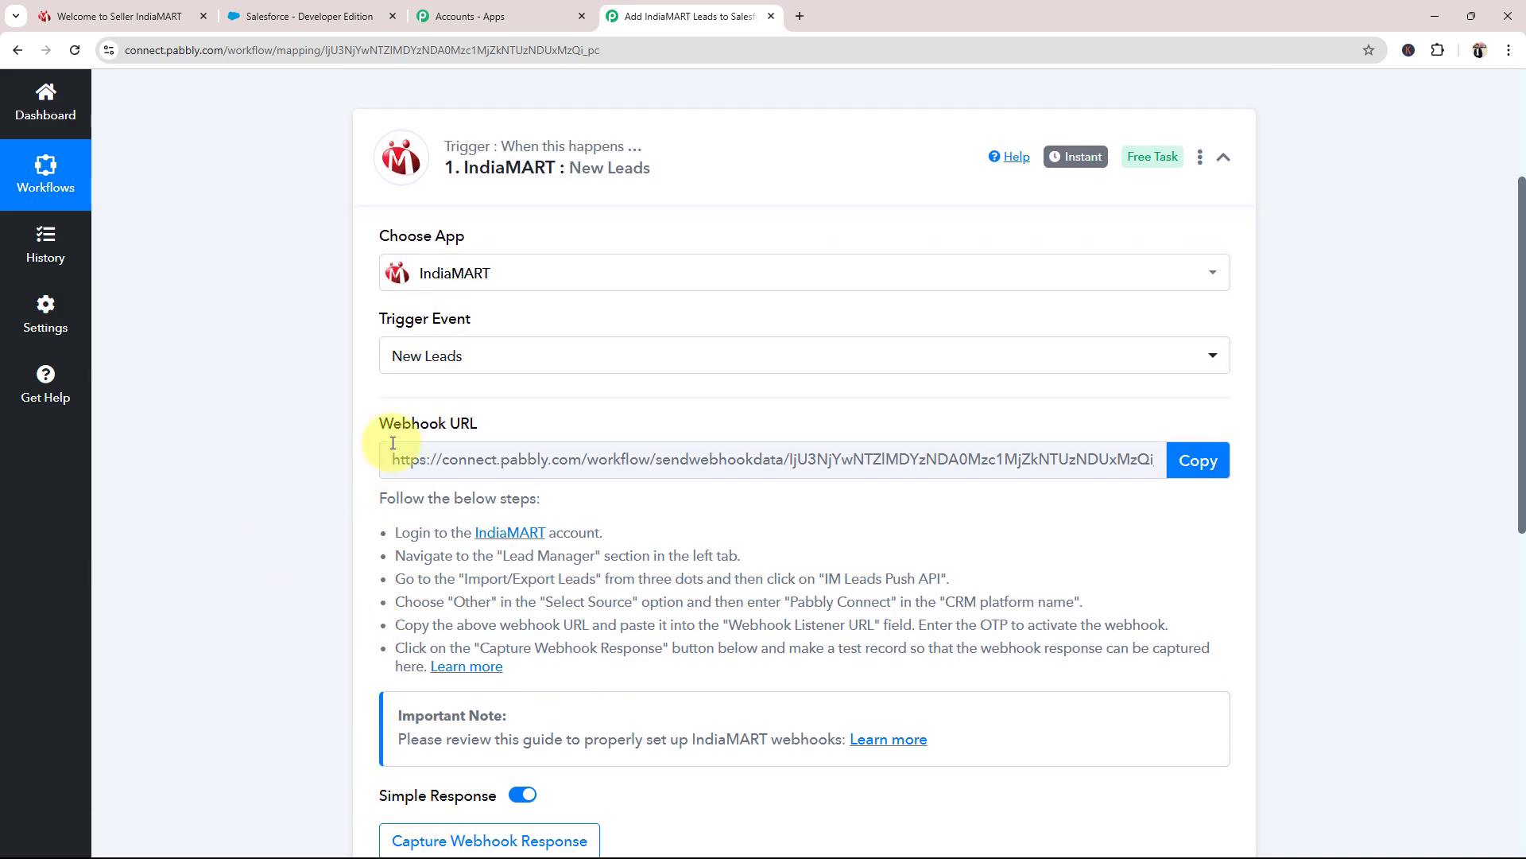
mouse_move(376, 425)
drag(376, 427, 510, 436)
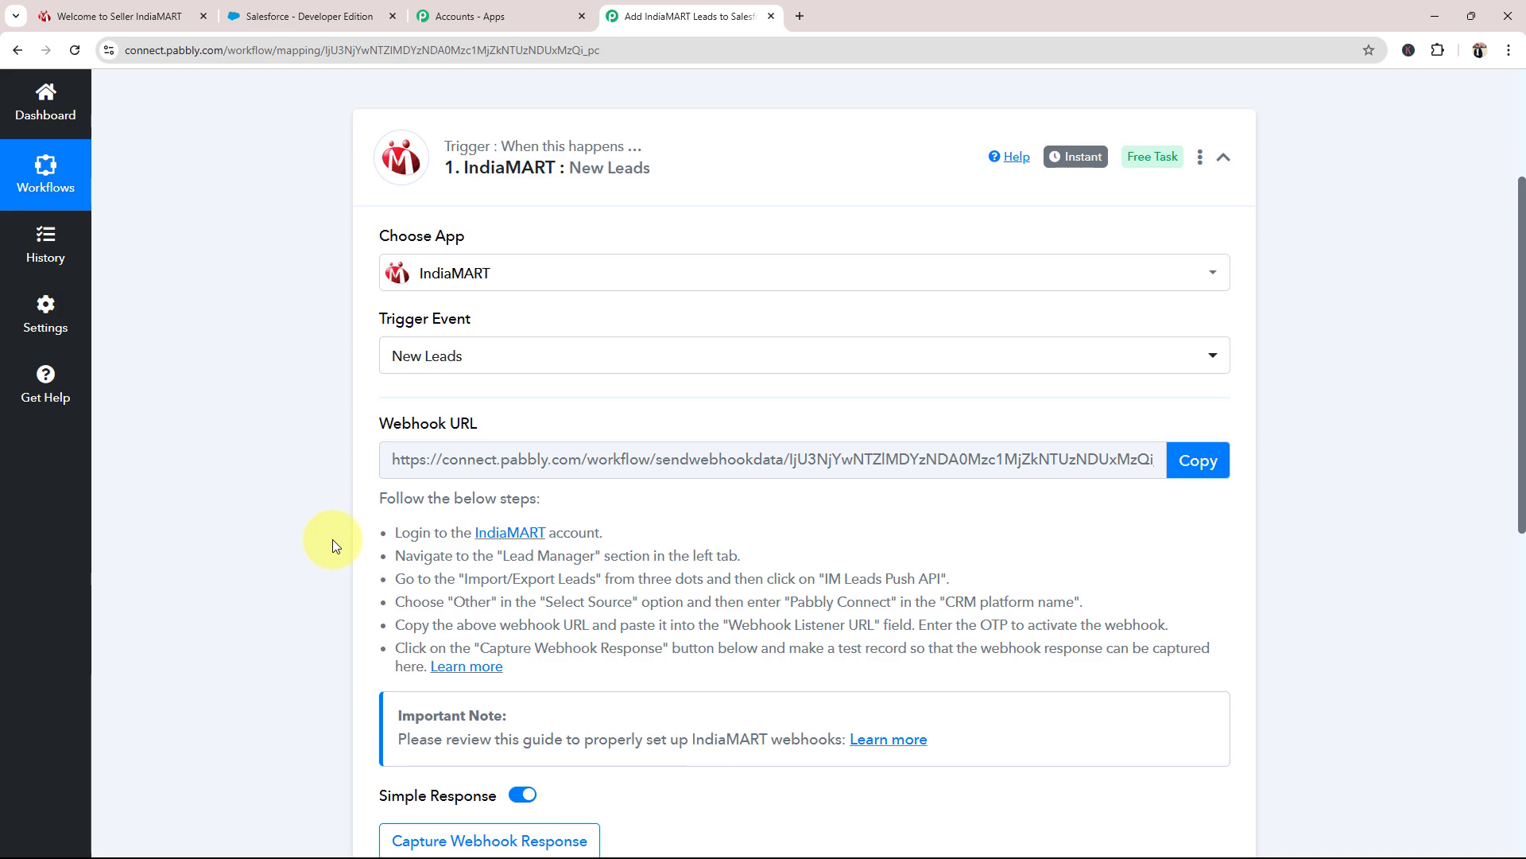
click(1219, 474)
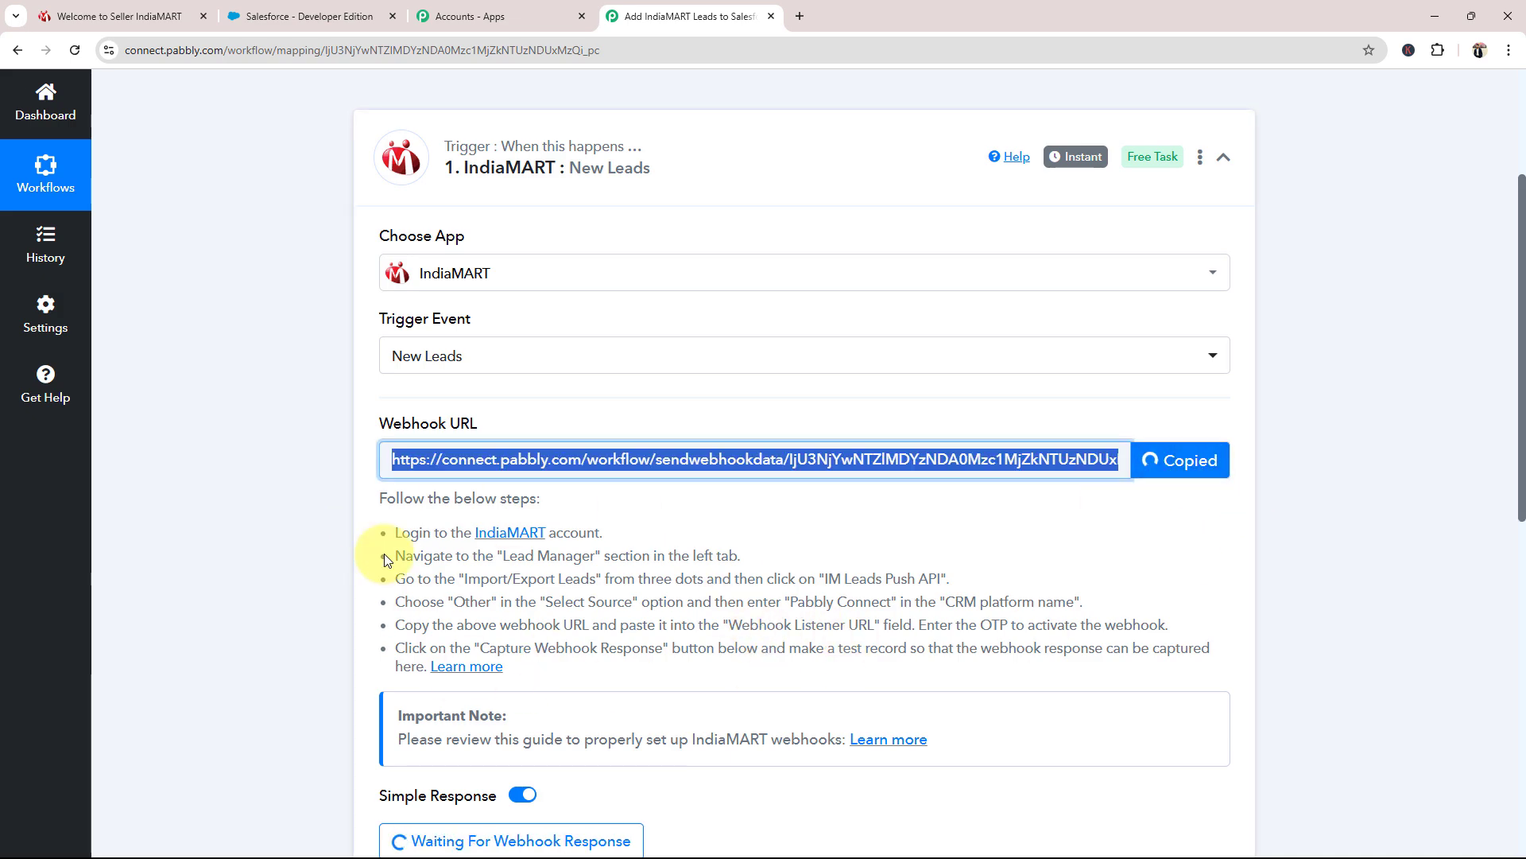
drag(381, 528, 679, 691)
click(203, 604)
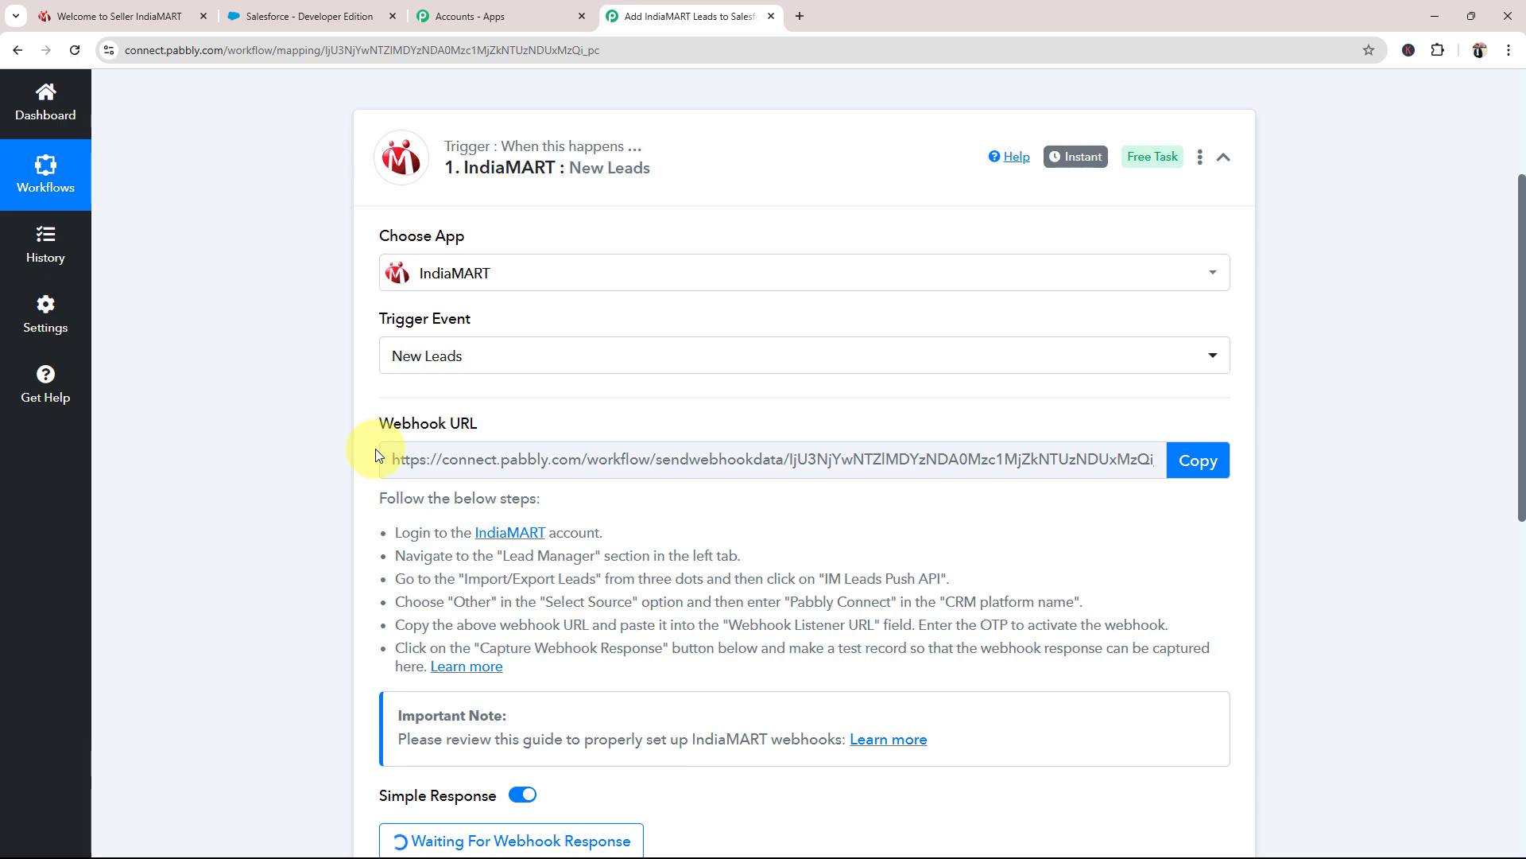
Step: Switch to the IndiaMART seller dashboard and open the Push API integration page from the Lead Manager's import/export options
click(119, 16)
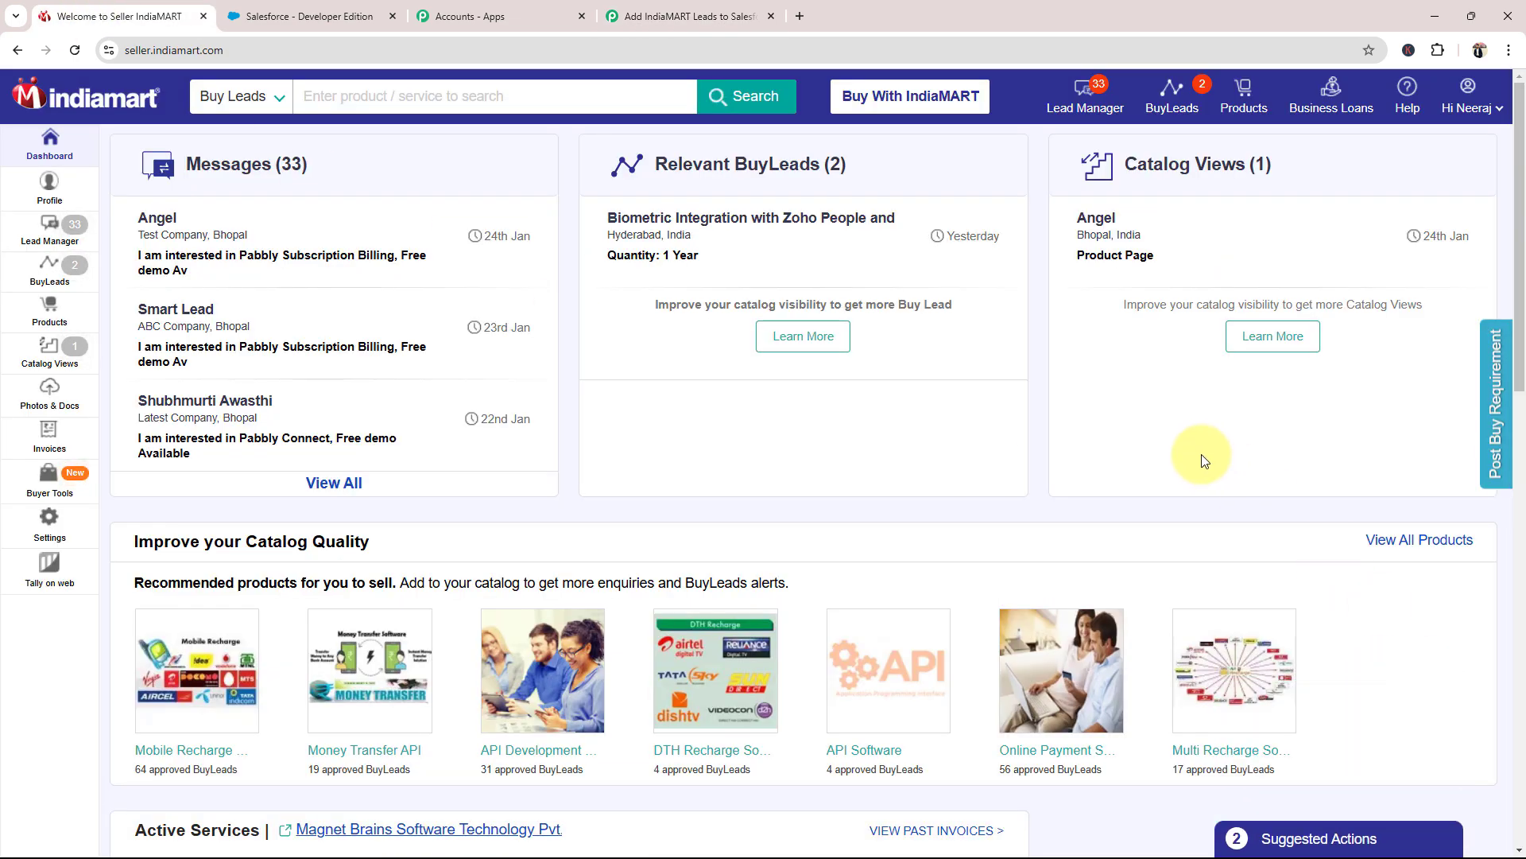
click(56, 236)
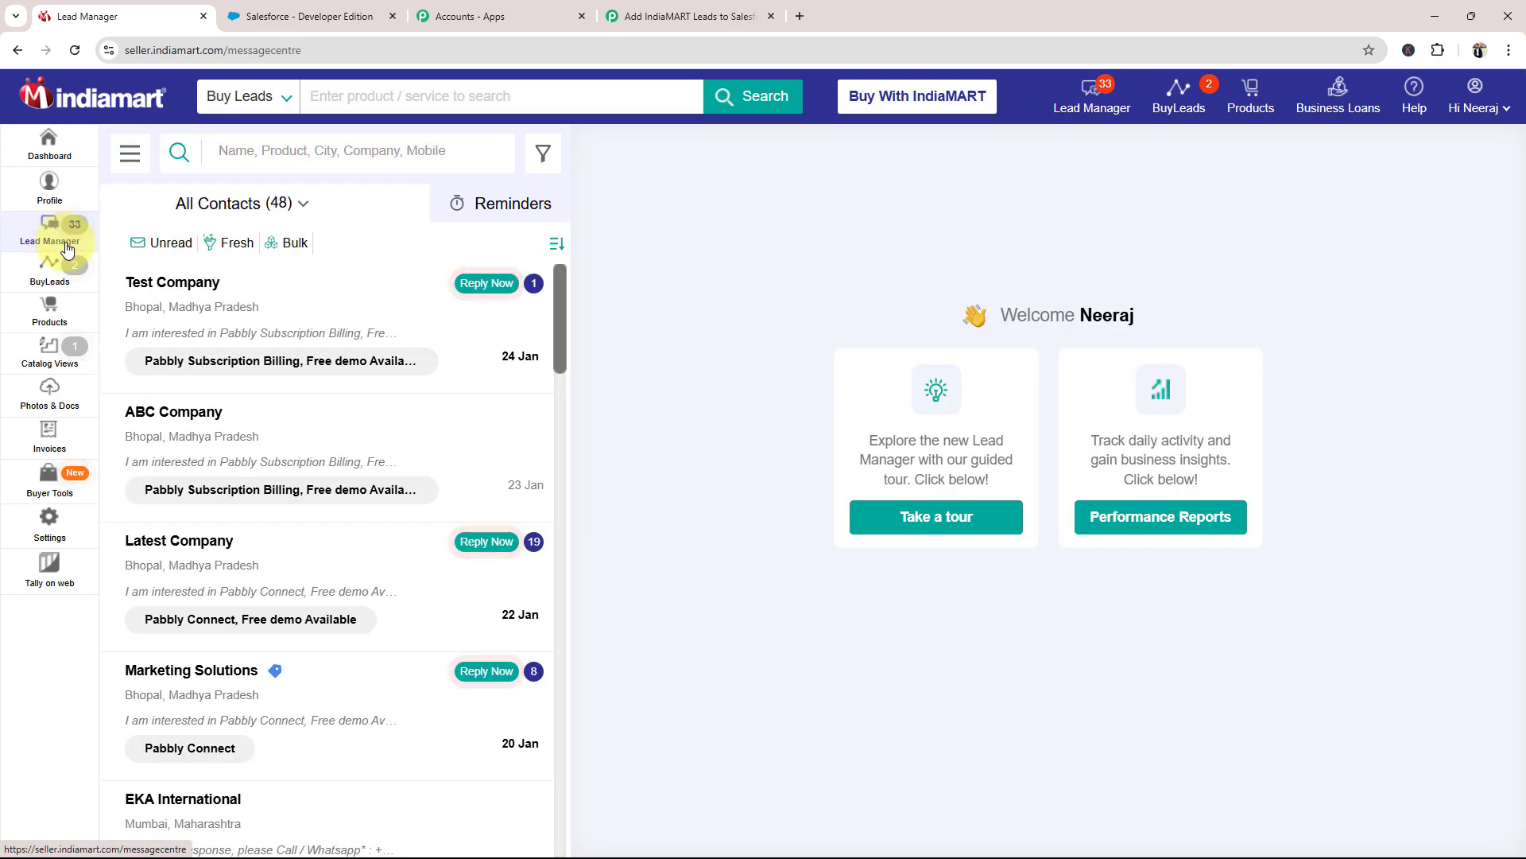
click(130, 155)
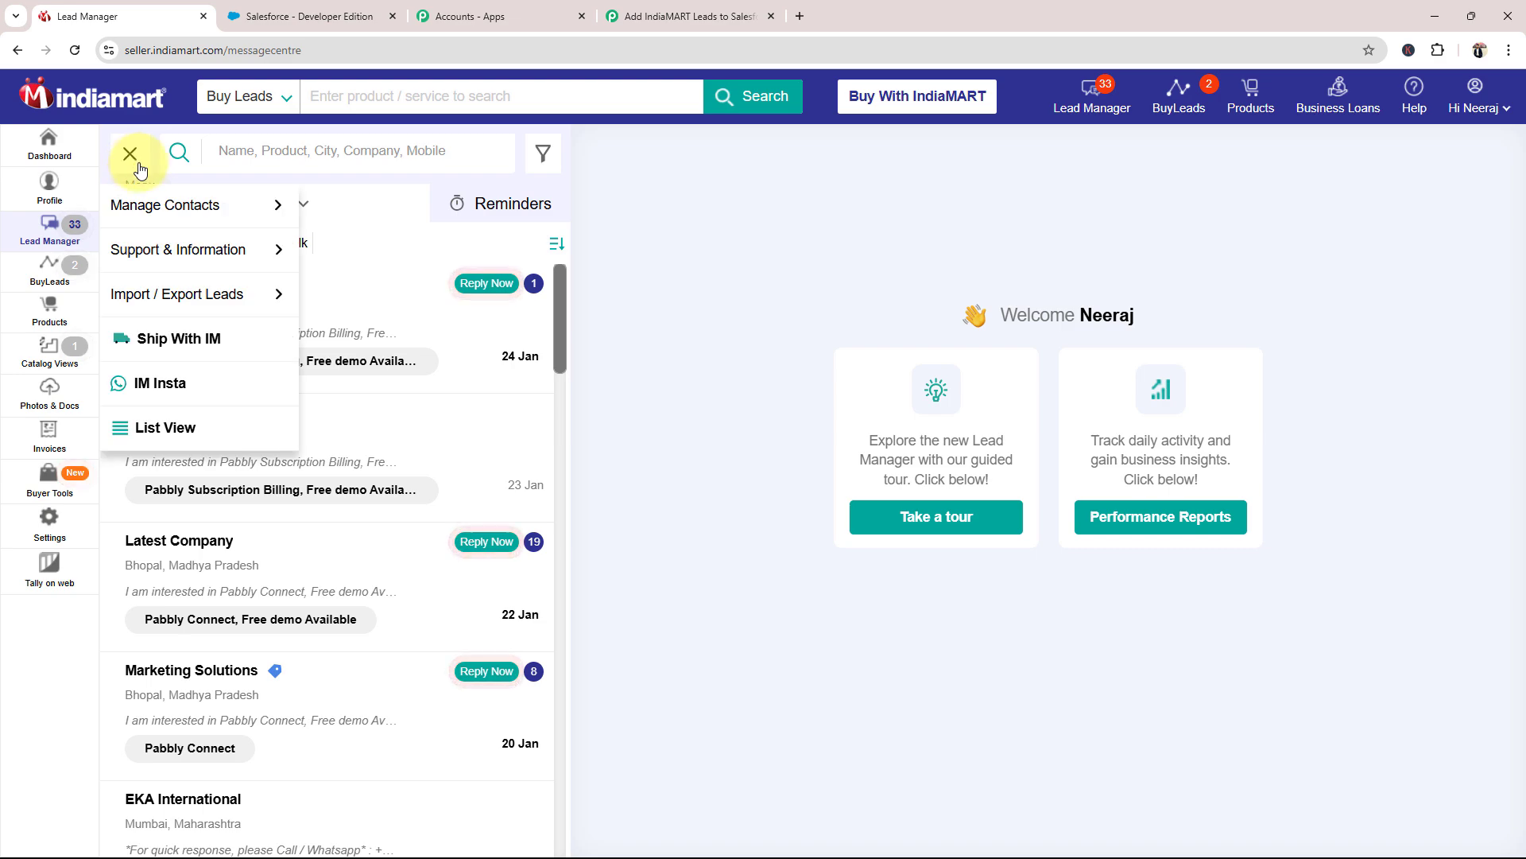
mouse_move(154, 297)
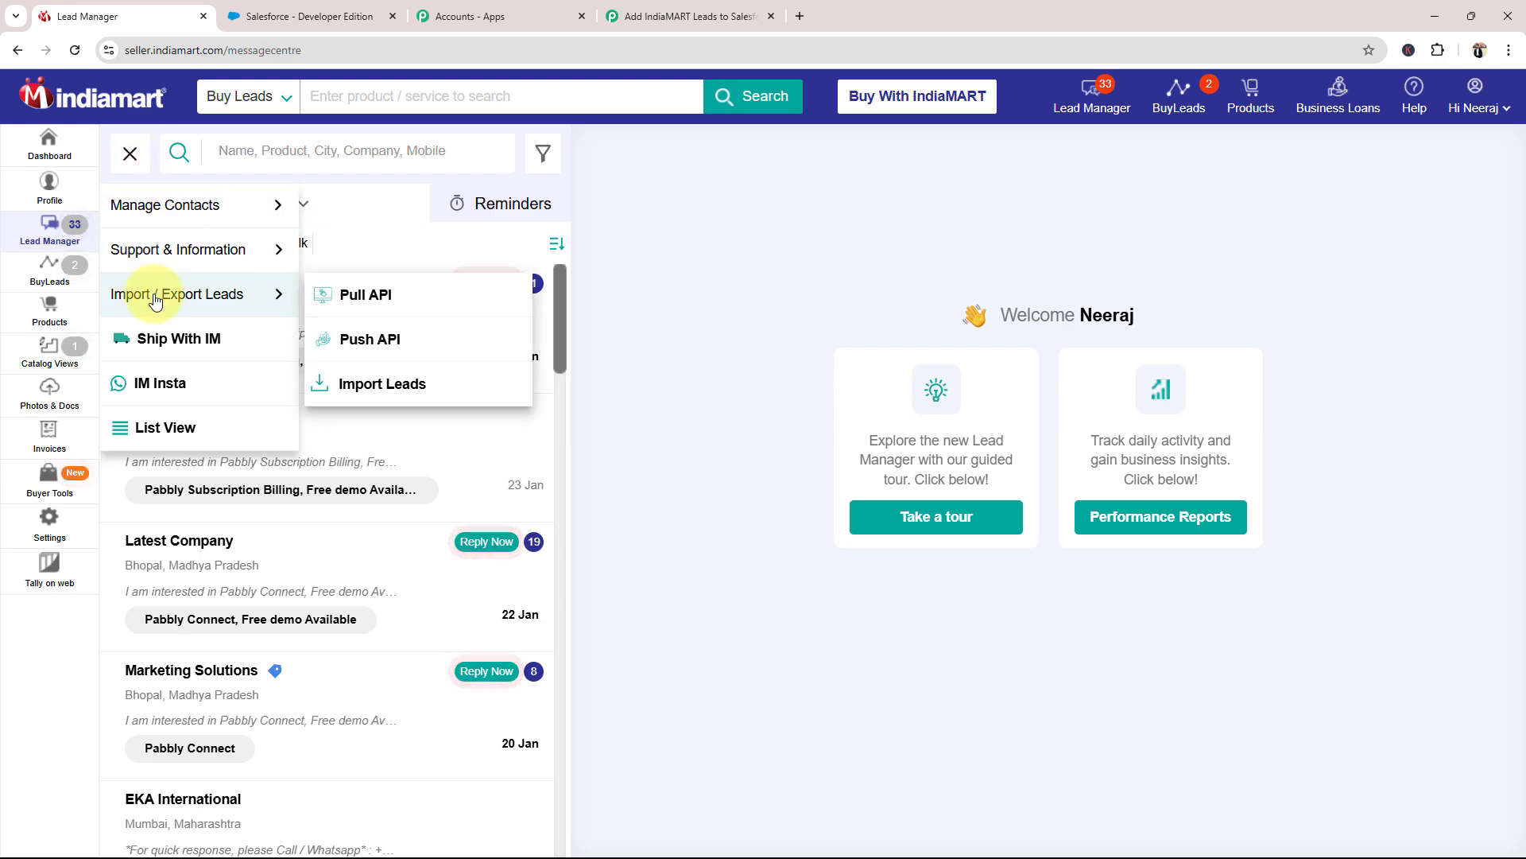
click(396, 346)
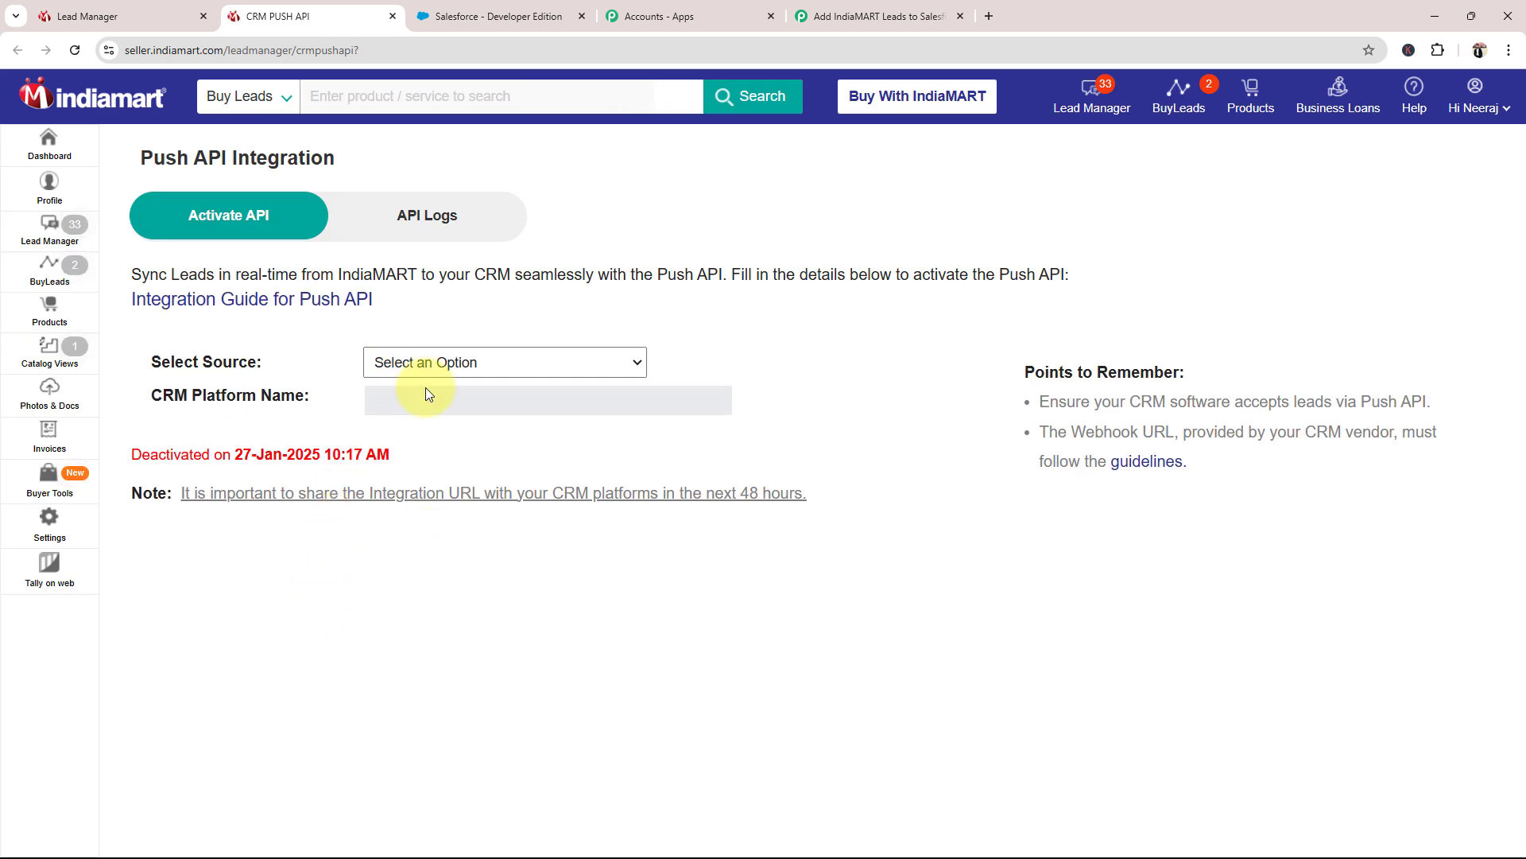
Step: Set the Push API source to Other and enter Pabbly Connect as the CRM platform name
click(413, 364)
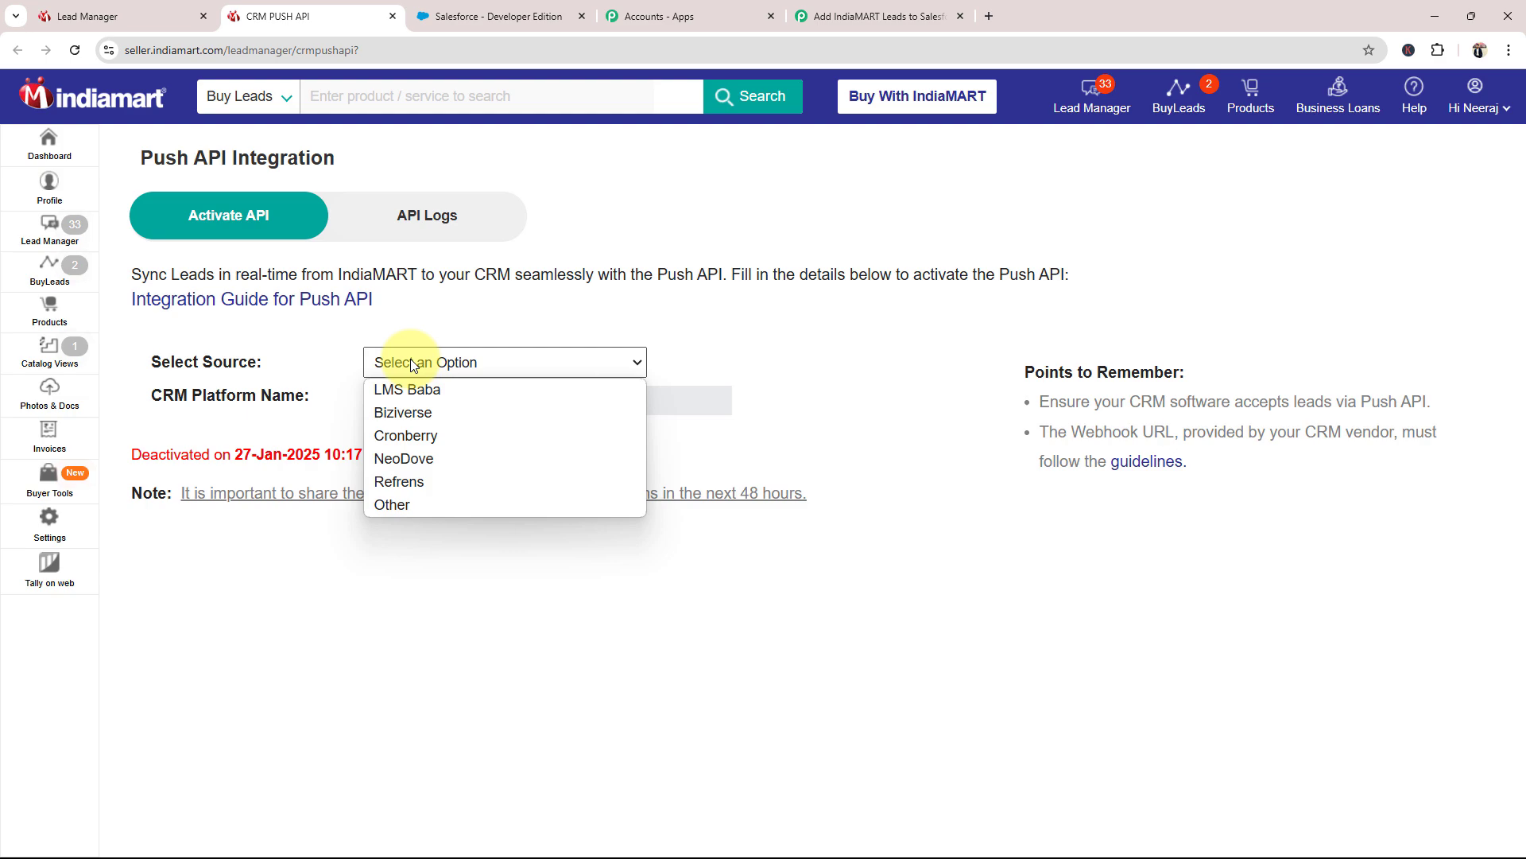
click(402, 504)
drag(699, 344, 998, 344)
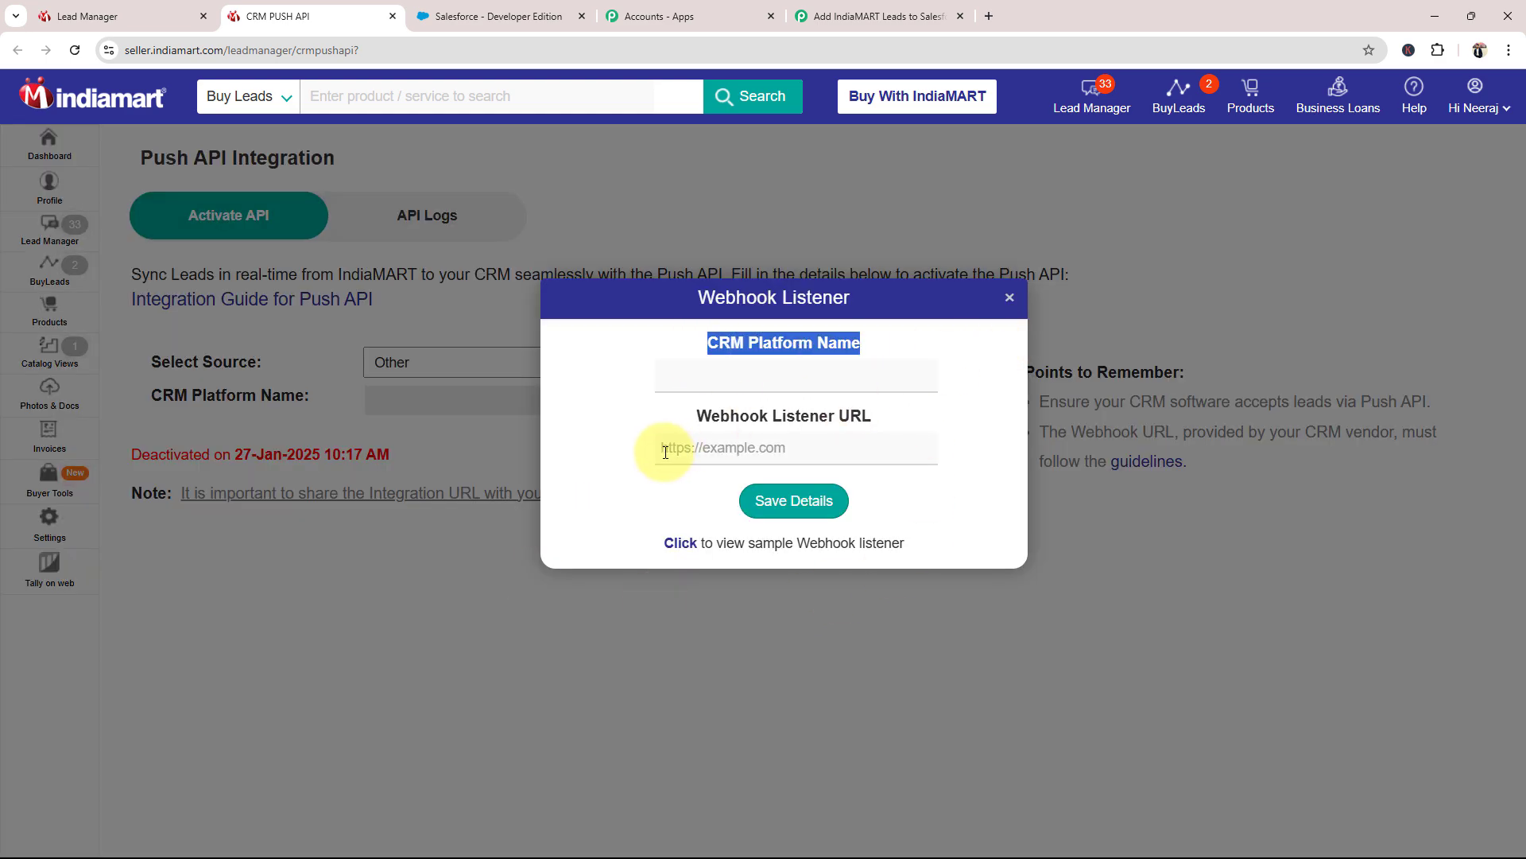
click(622, 453)
click(700, 373)
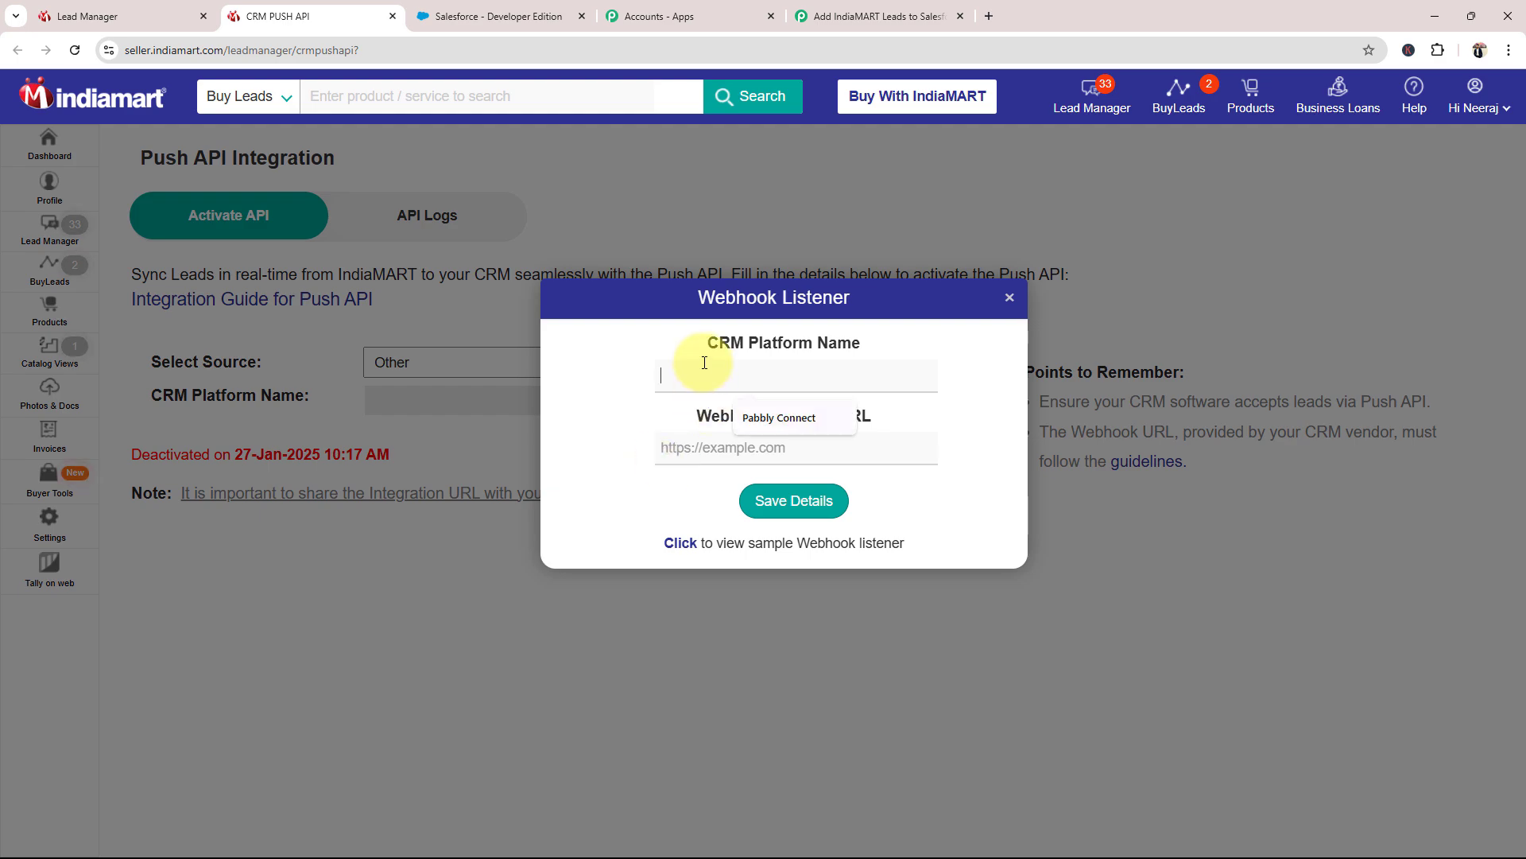
click(776, 420)
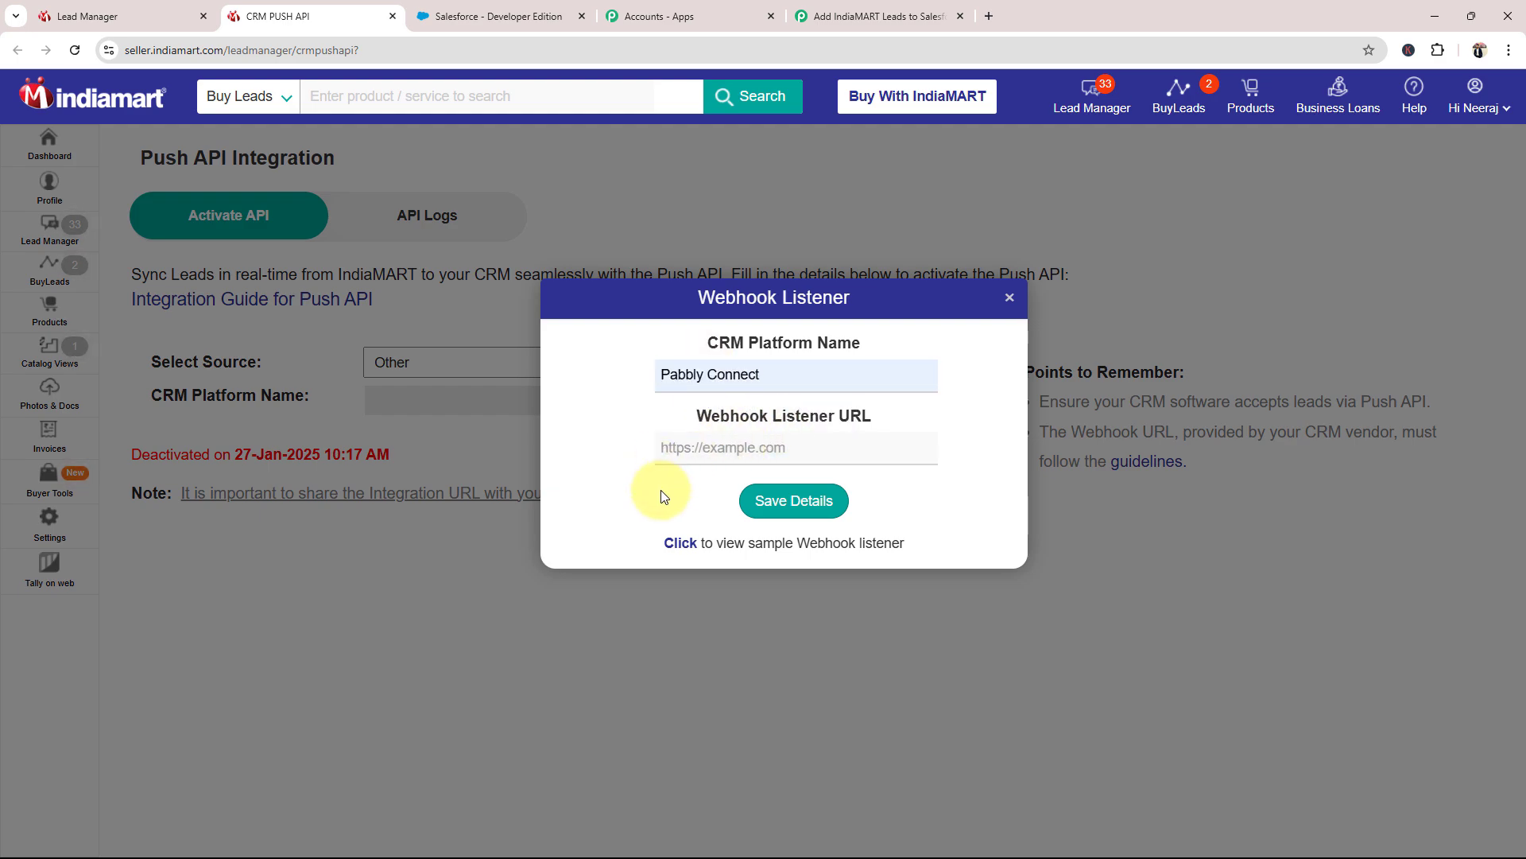
Step: Copy the webhook URL from the Pabbly Connect trigger, enter it as IndiaMART's Webhook Listener URL and save the details
click(870, 16)
click(1198, 461)
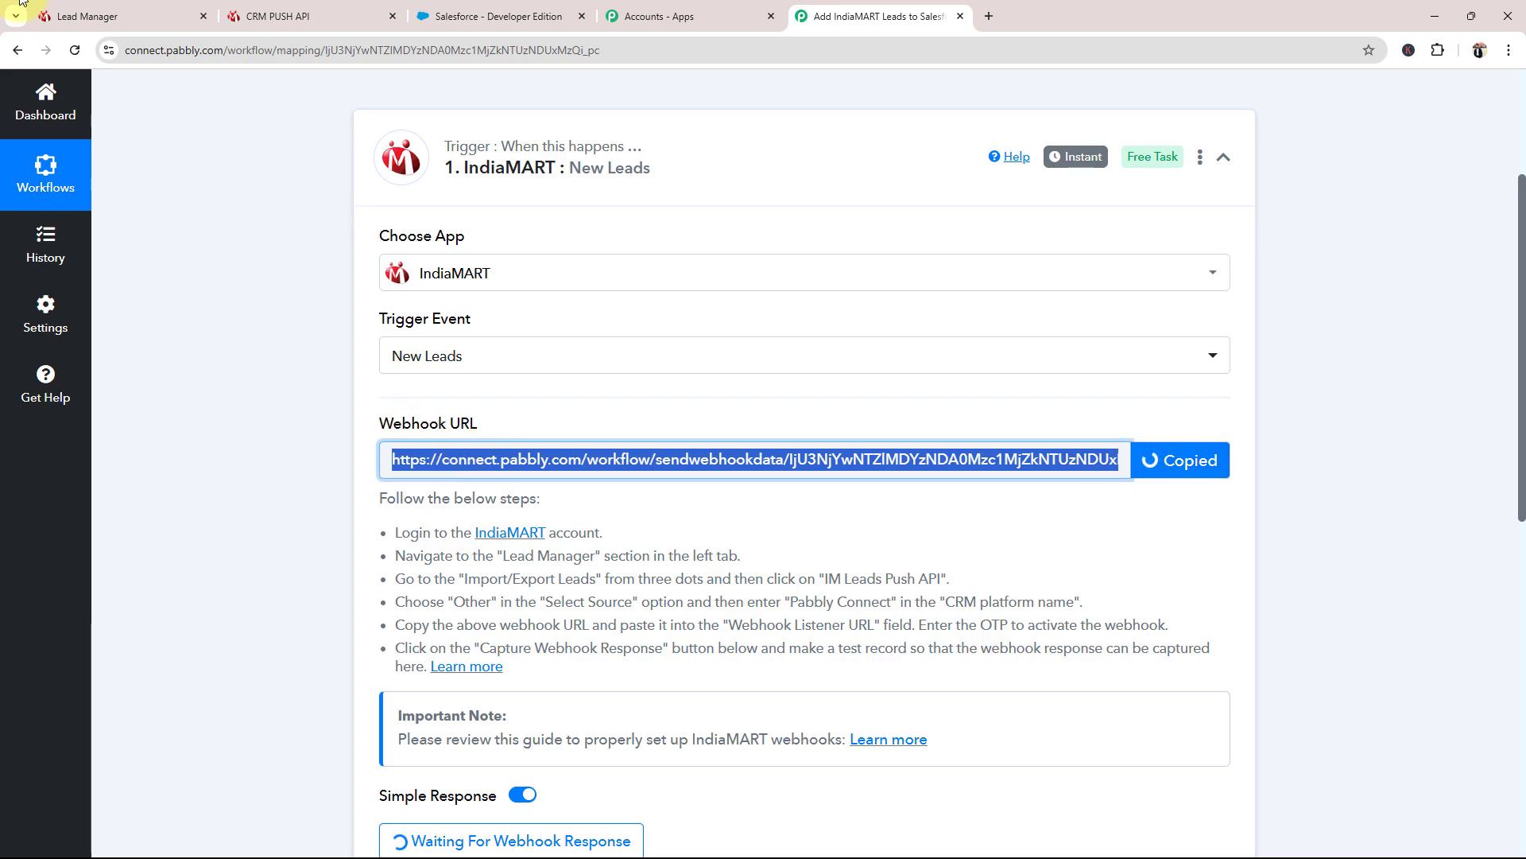
click(278, 16)
click(716, 450)
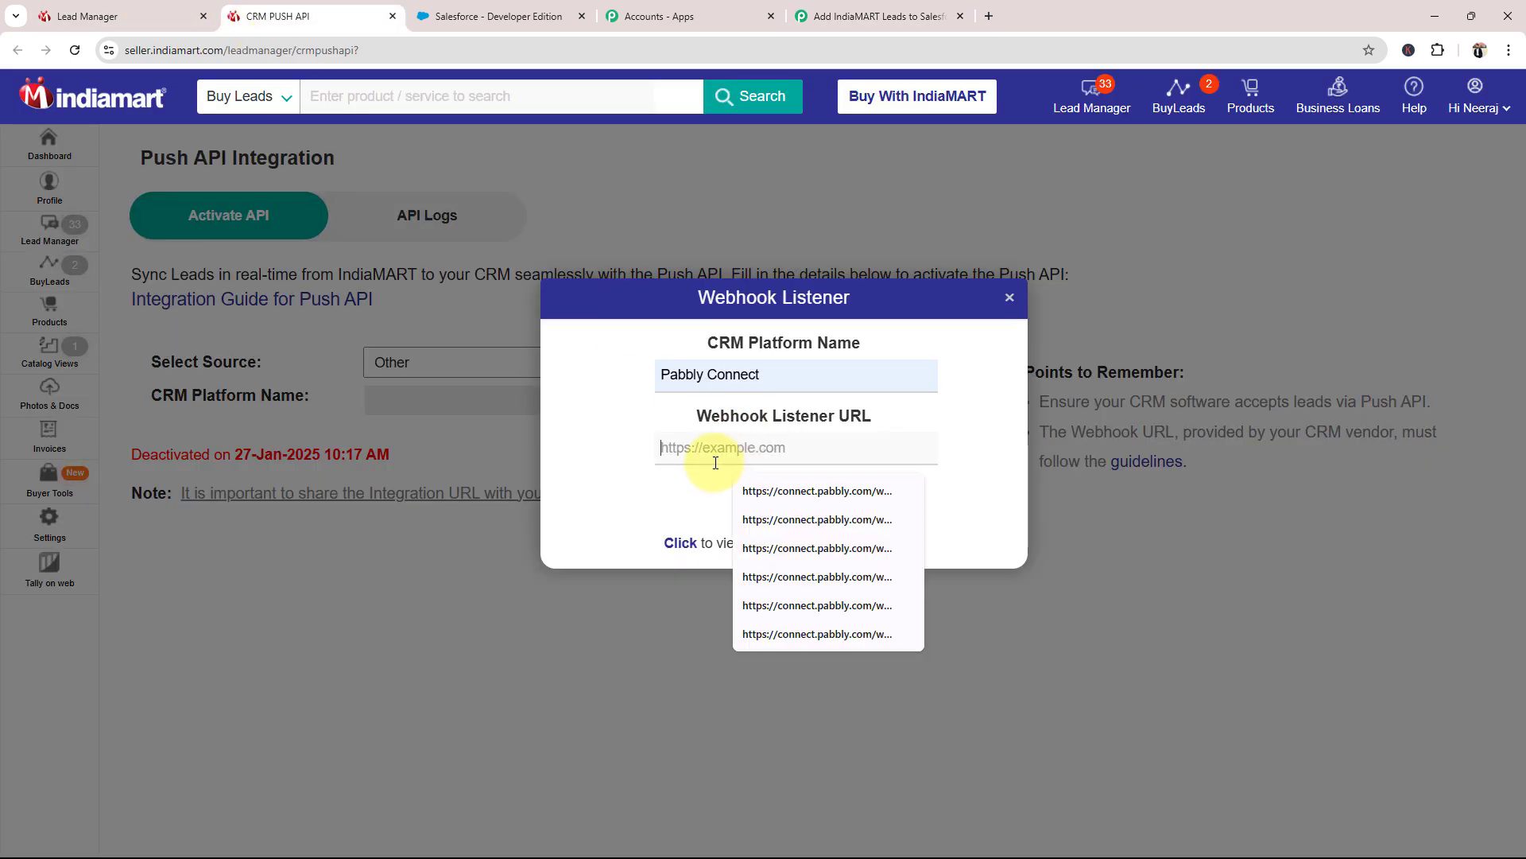
key(ctrl+v)
click(579, 500)
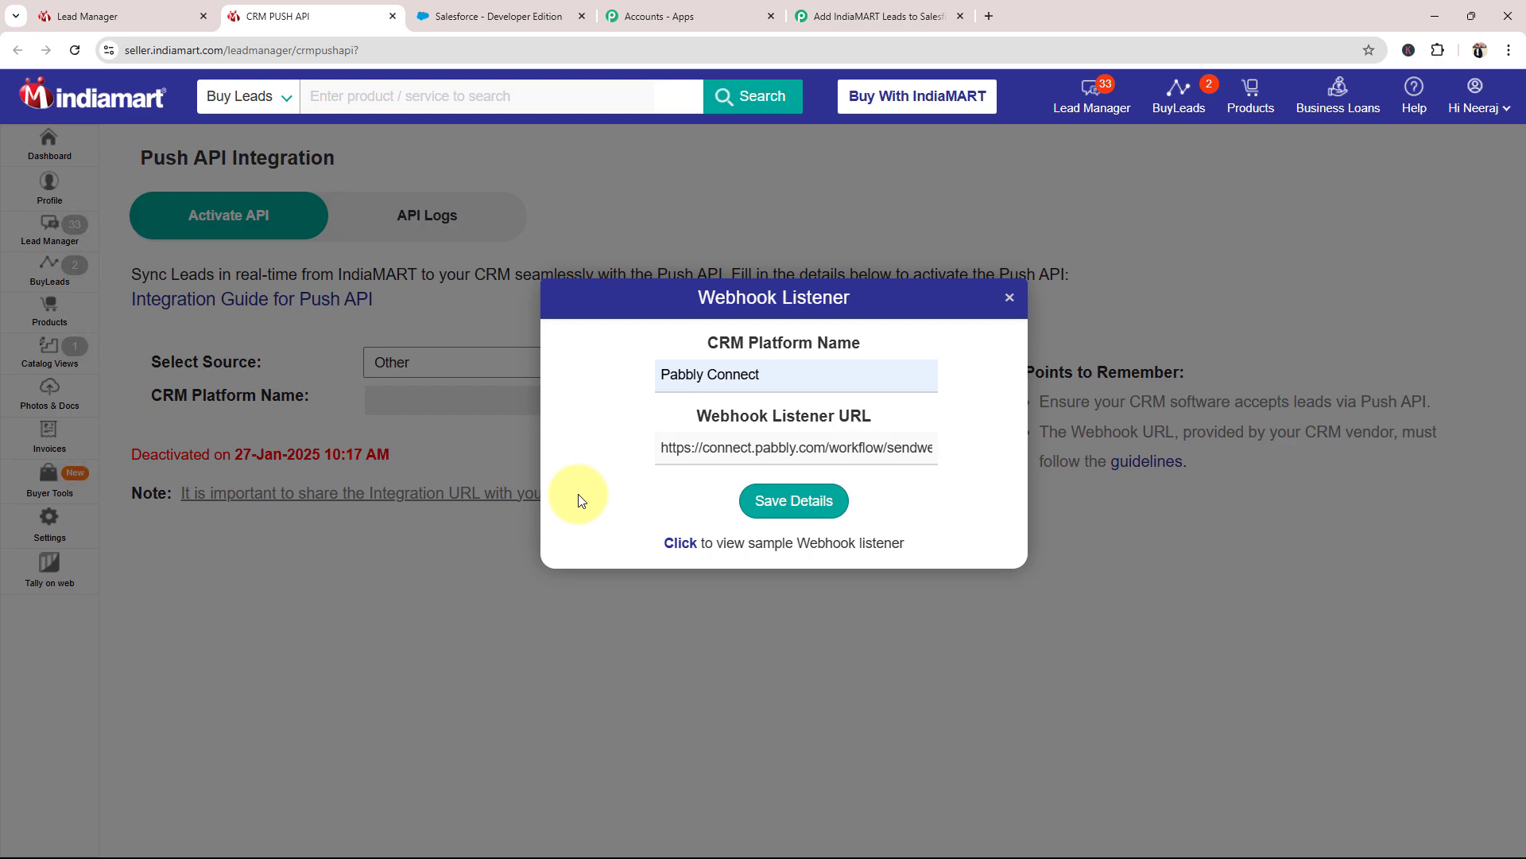
click(791, 502)
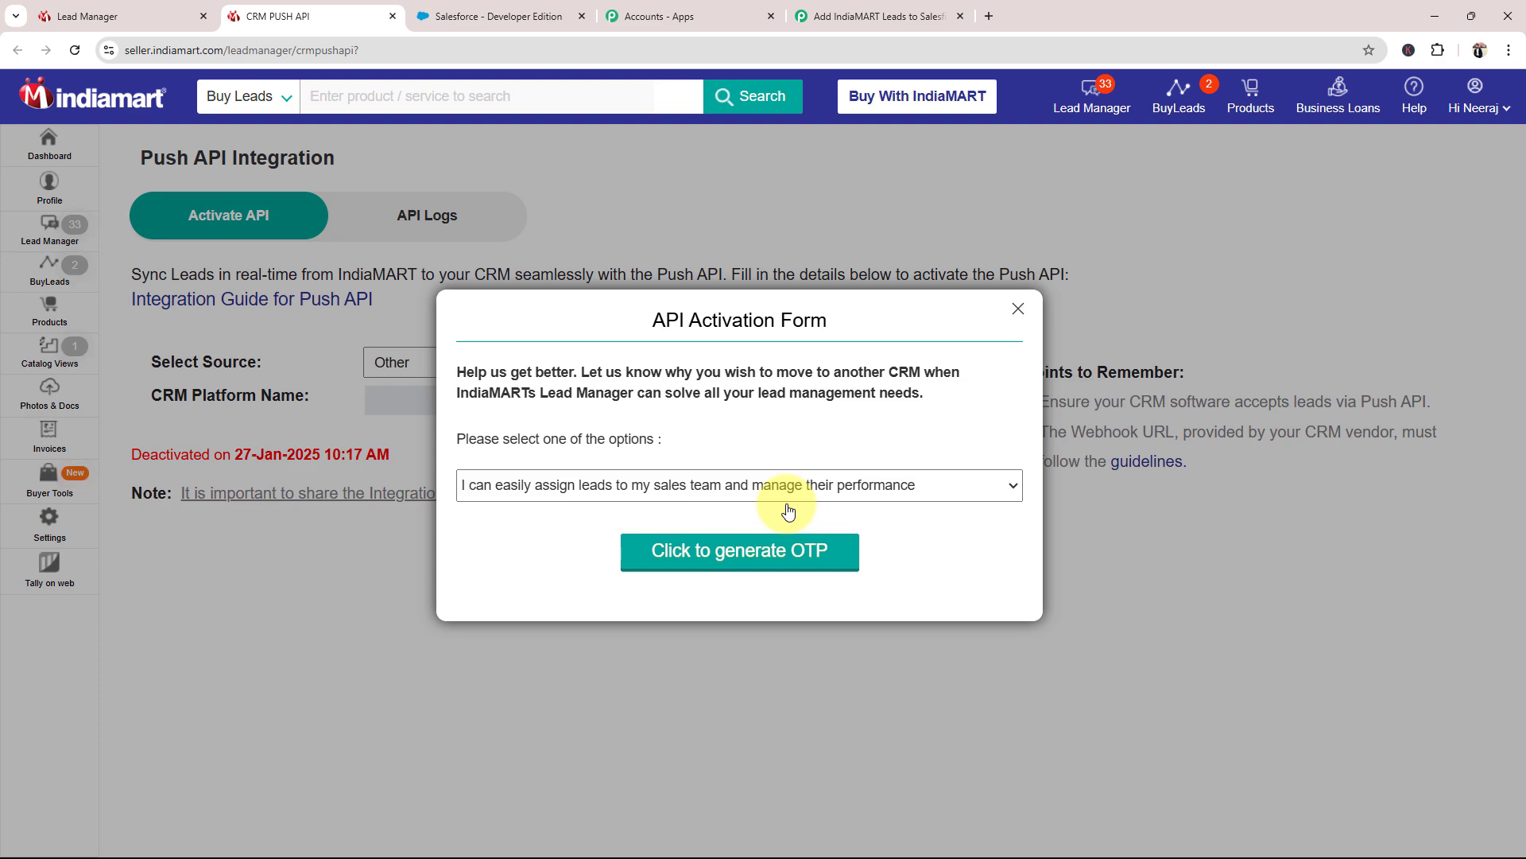
Step: Give the additional CRM features like Dialer as the API activation reason, generate the OTP, and submit the one-time password
click(733, 492)
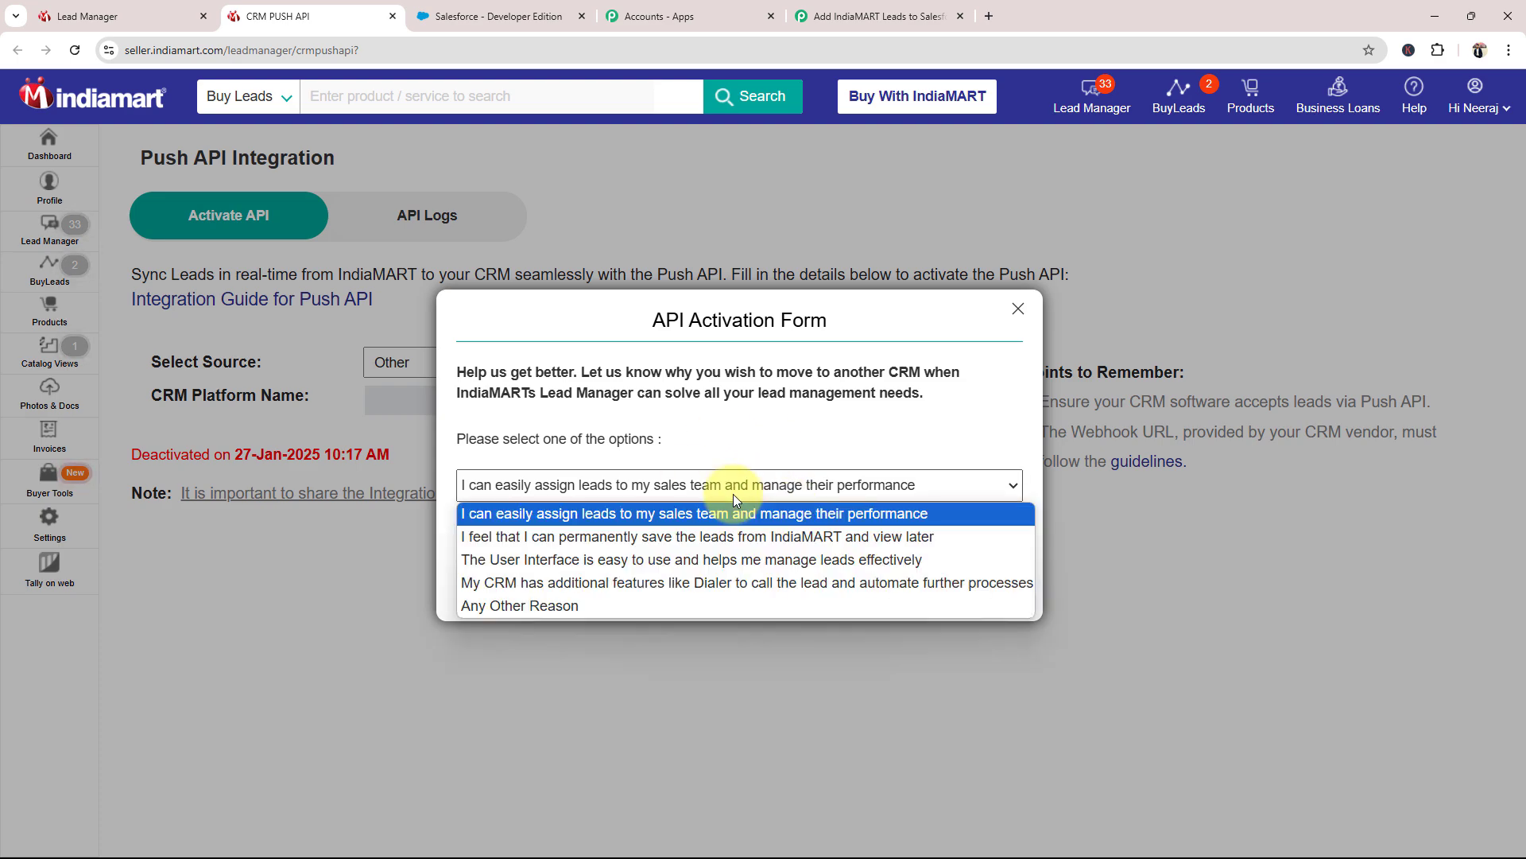
click(657, 584)
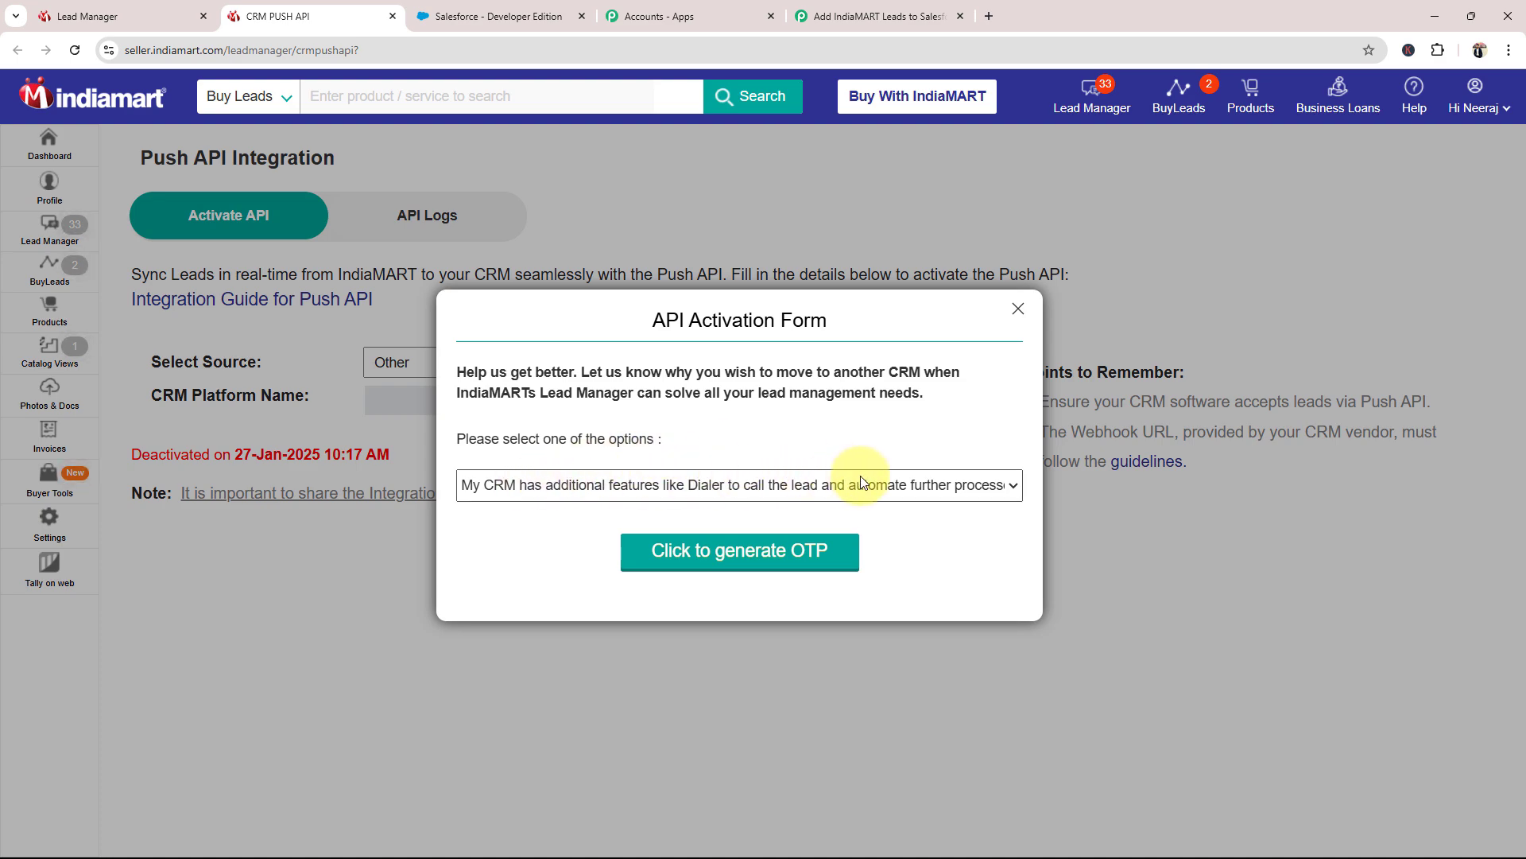
click(712, 566)
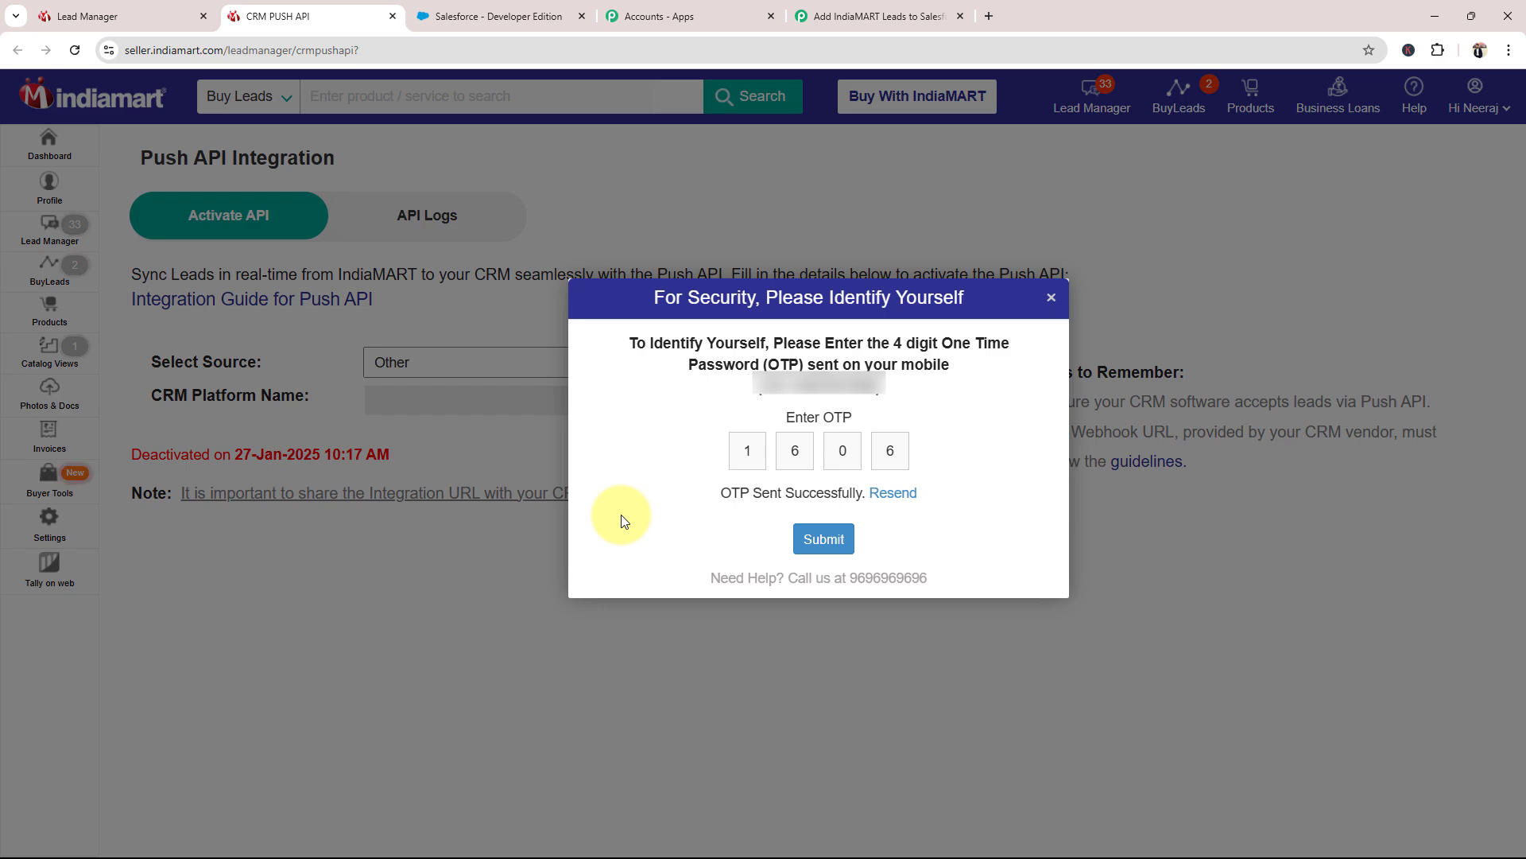
click(845, 541)
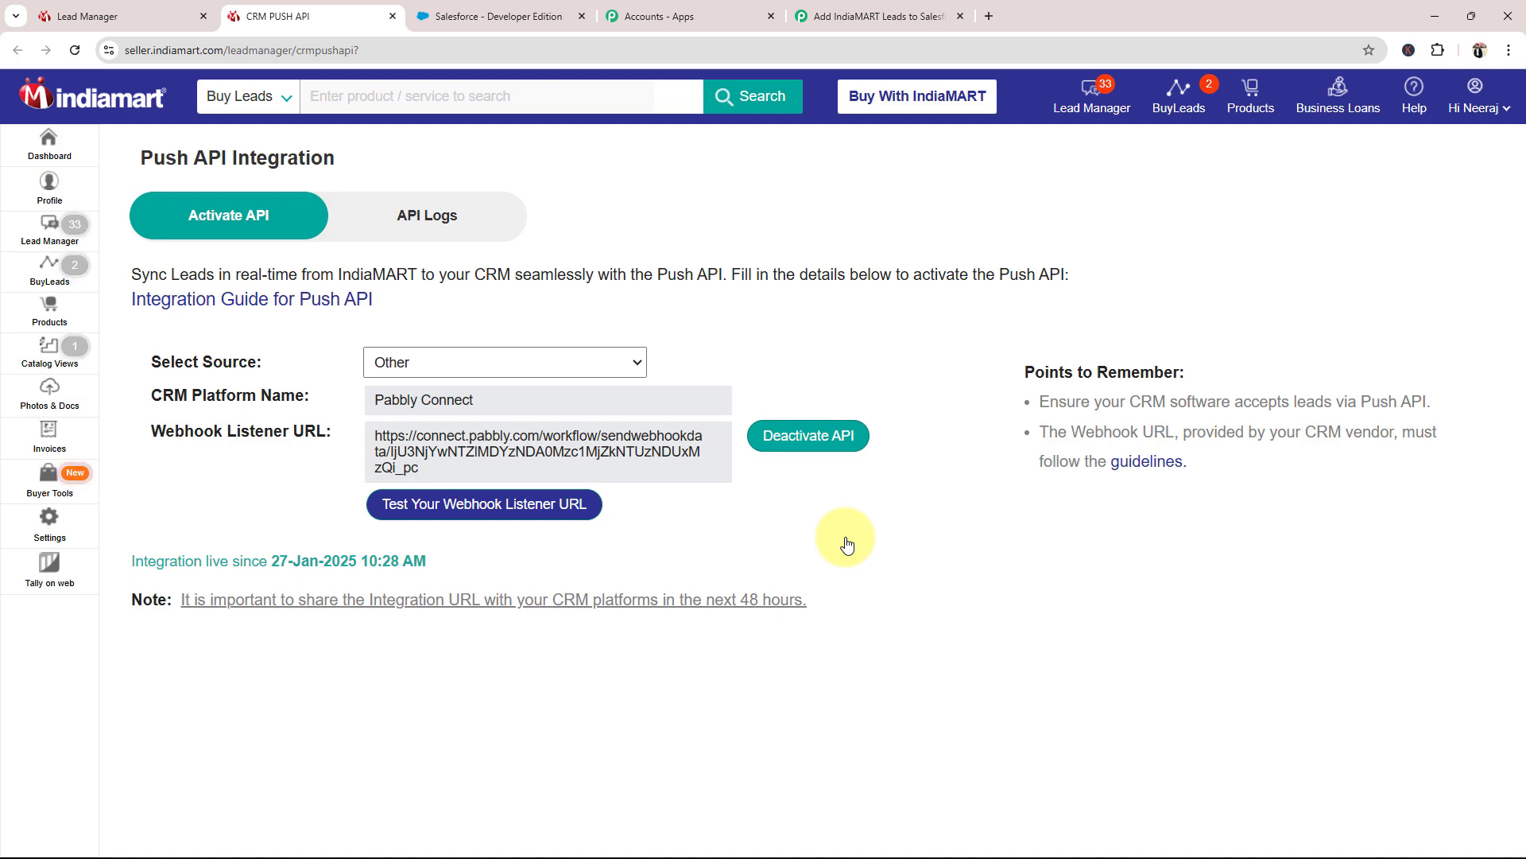
Step: Return to the Pabbly Connect workflow and review the trigger's webhook response status and its note about making a test submission
click(938, 16)
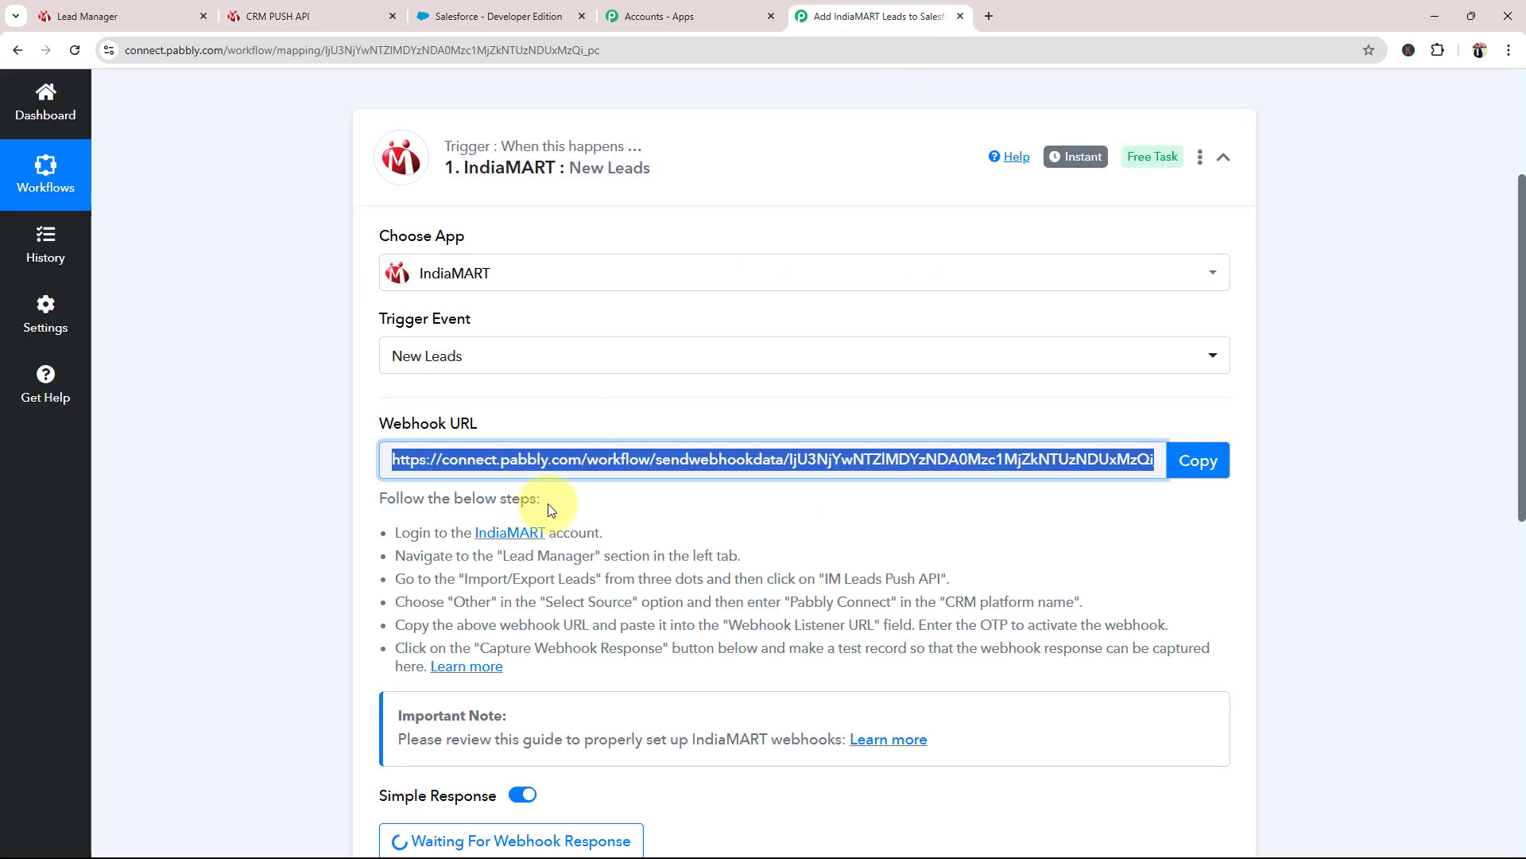
click(266, 598)
scroll(274, 601, down, 1)
scroll(273, 607, down, 2)
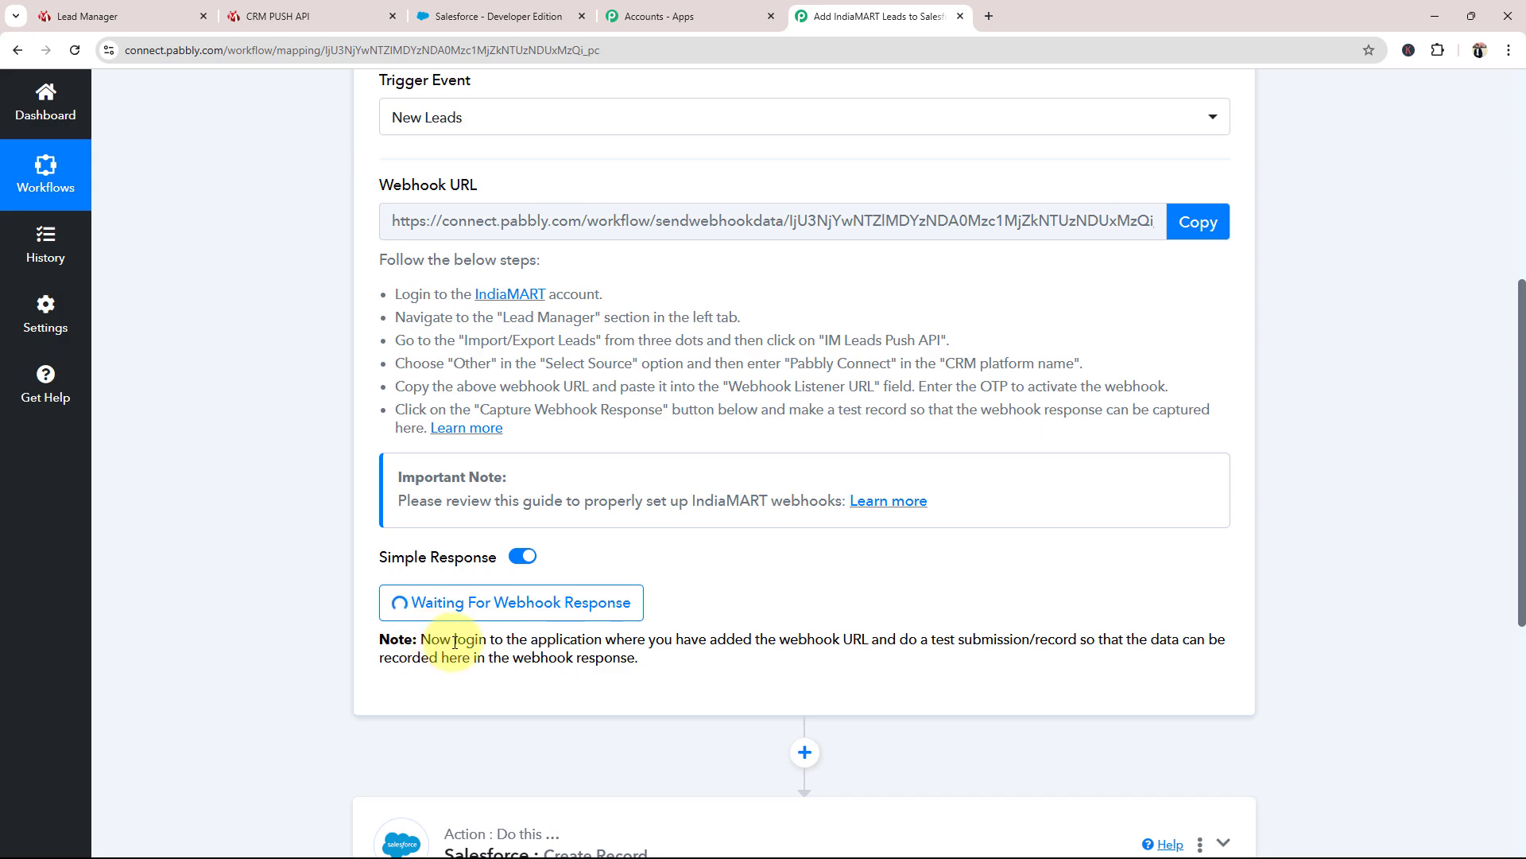
drag(454, 641, 606, 647)
click(736, 669)
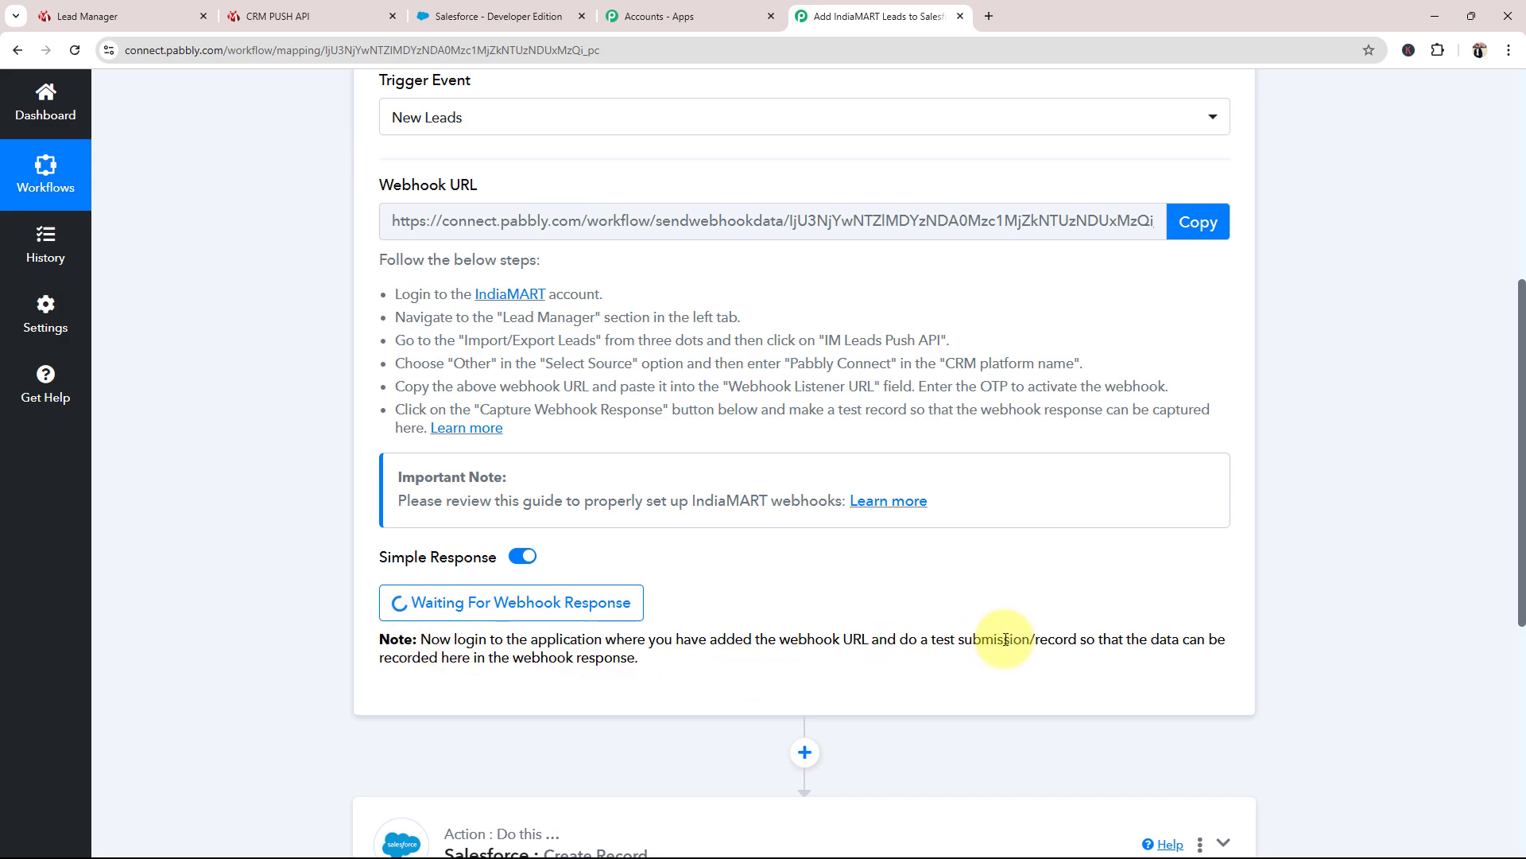
drag(928, 642, 1078, 641)
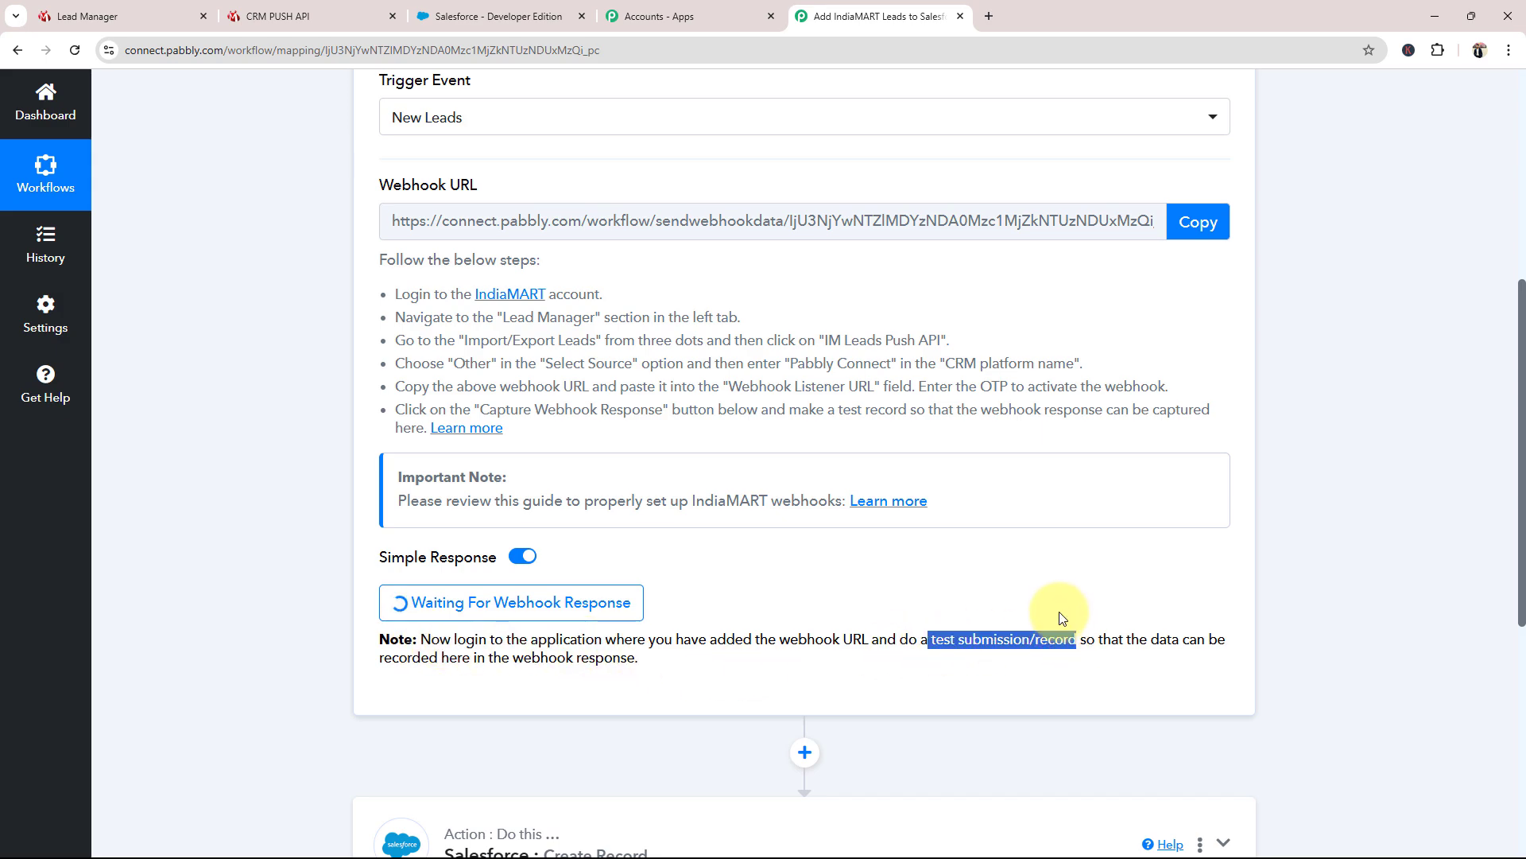
click(1062, 618)
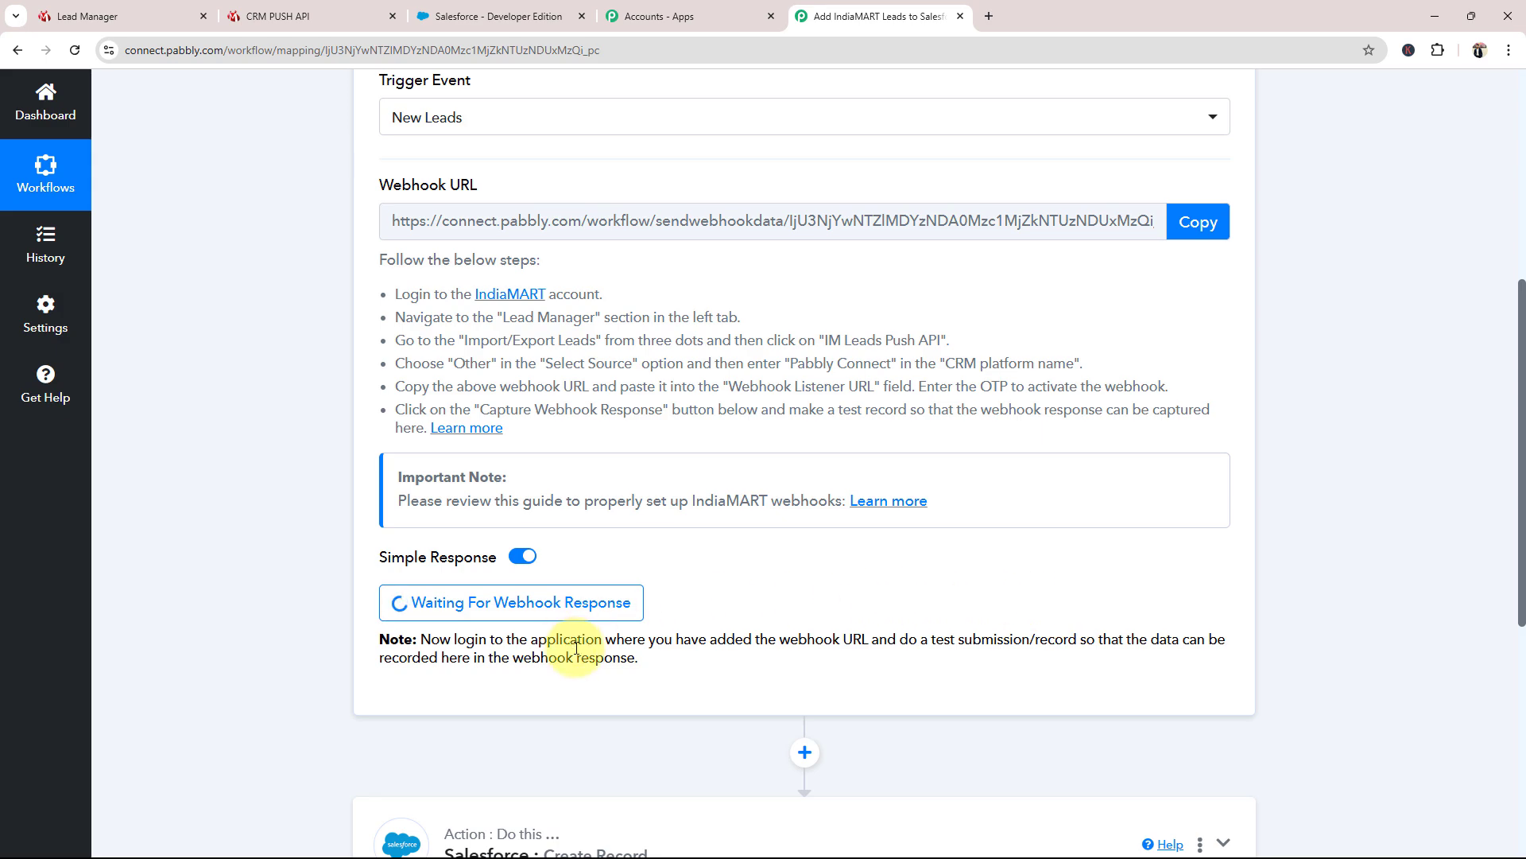
scroll(576, 648, up, 3)
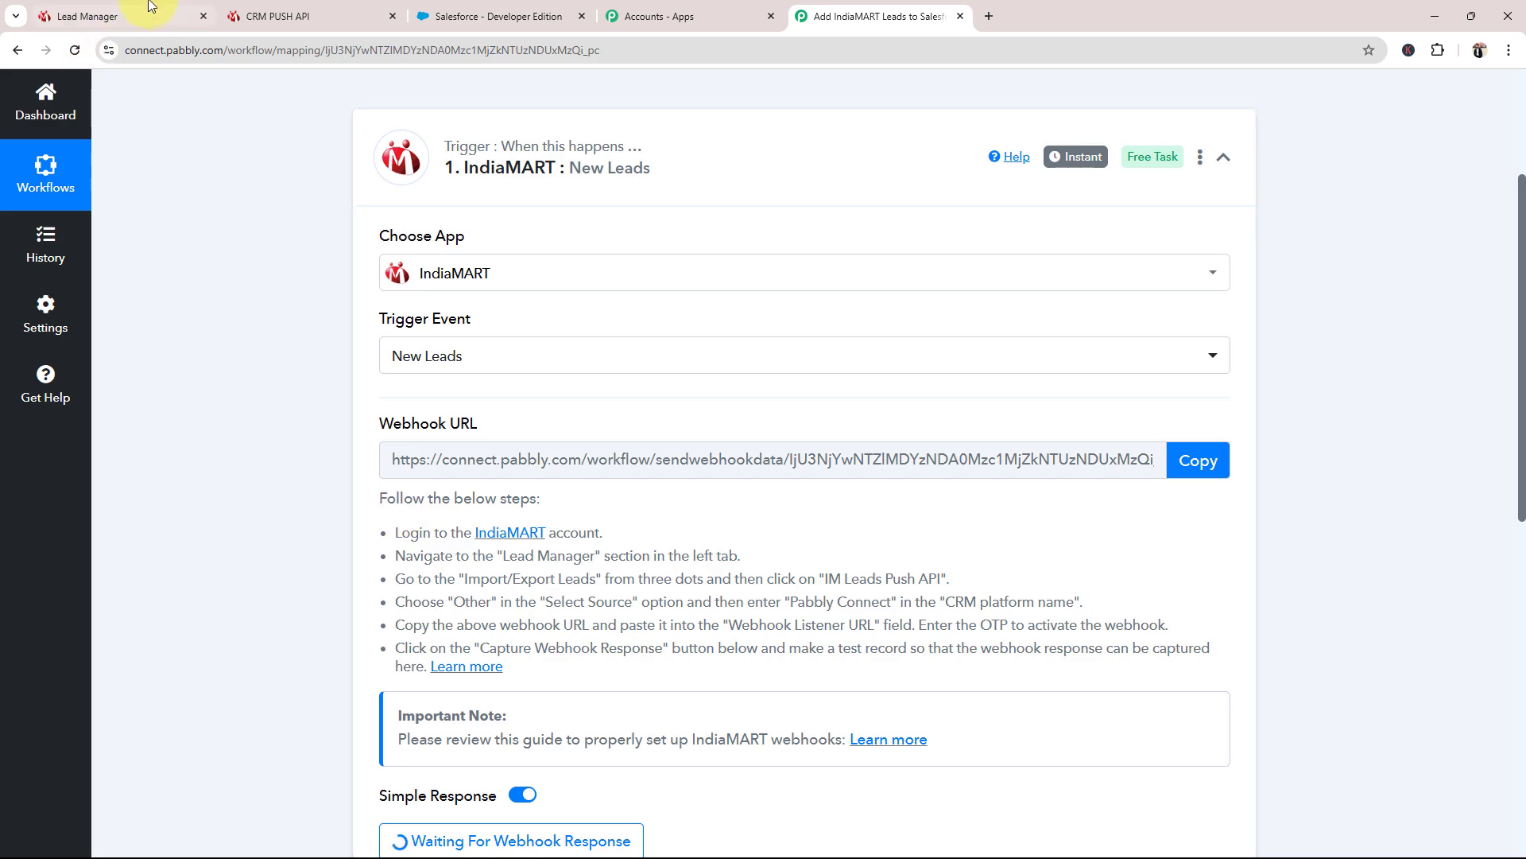
Step: Open IndiaMART's webhook listener testing for the Push API, review the sample lead data and send the test to the Pabbly Connect webhook
click(267, 10)
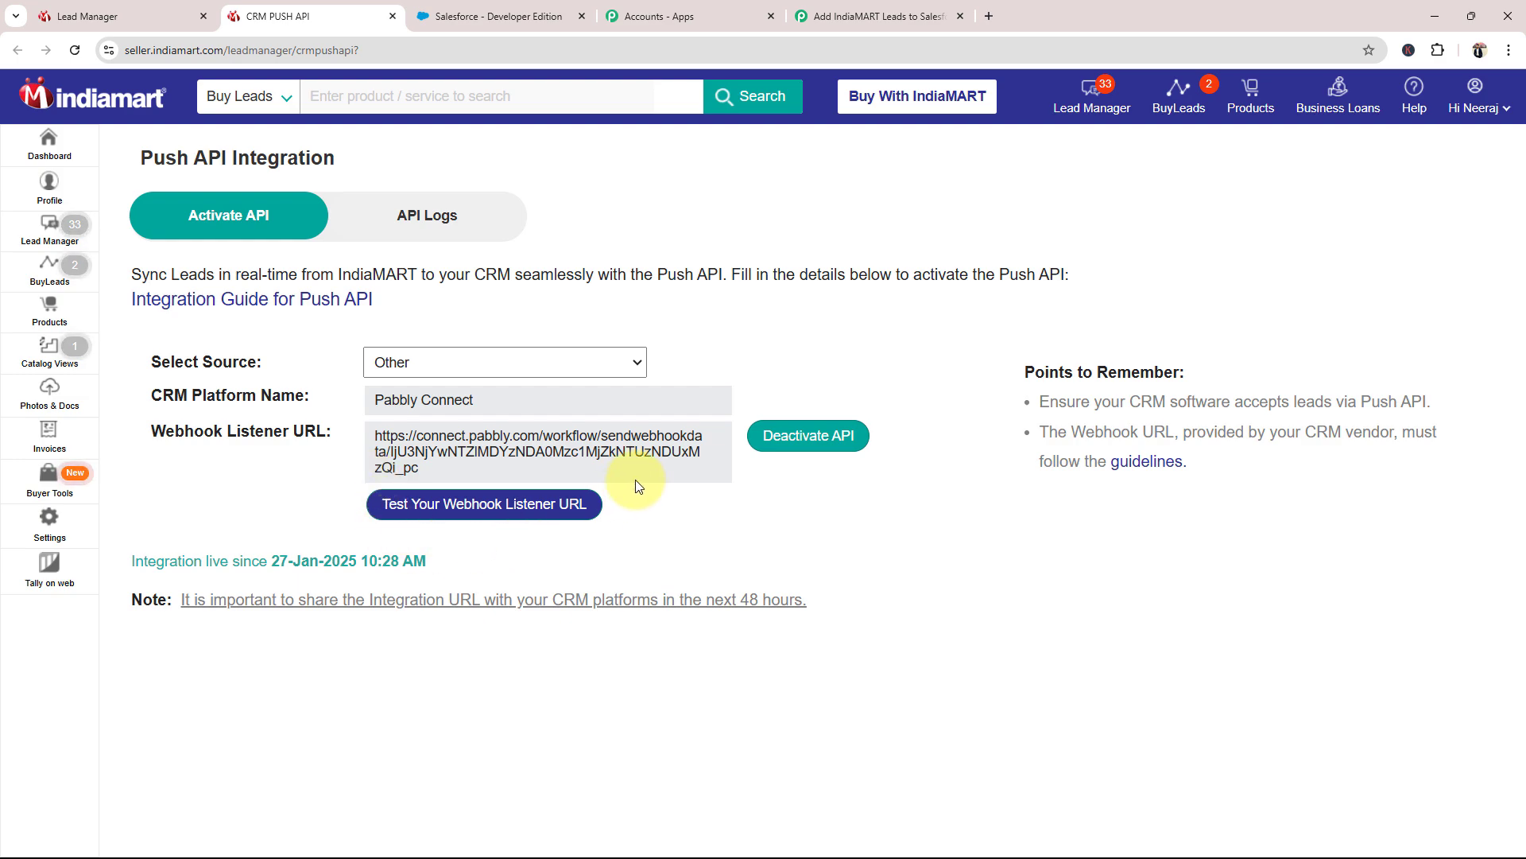
click(874, 16)
click(350, 14)
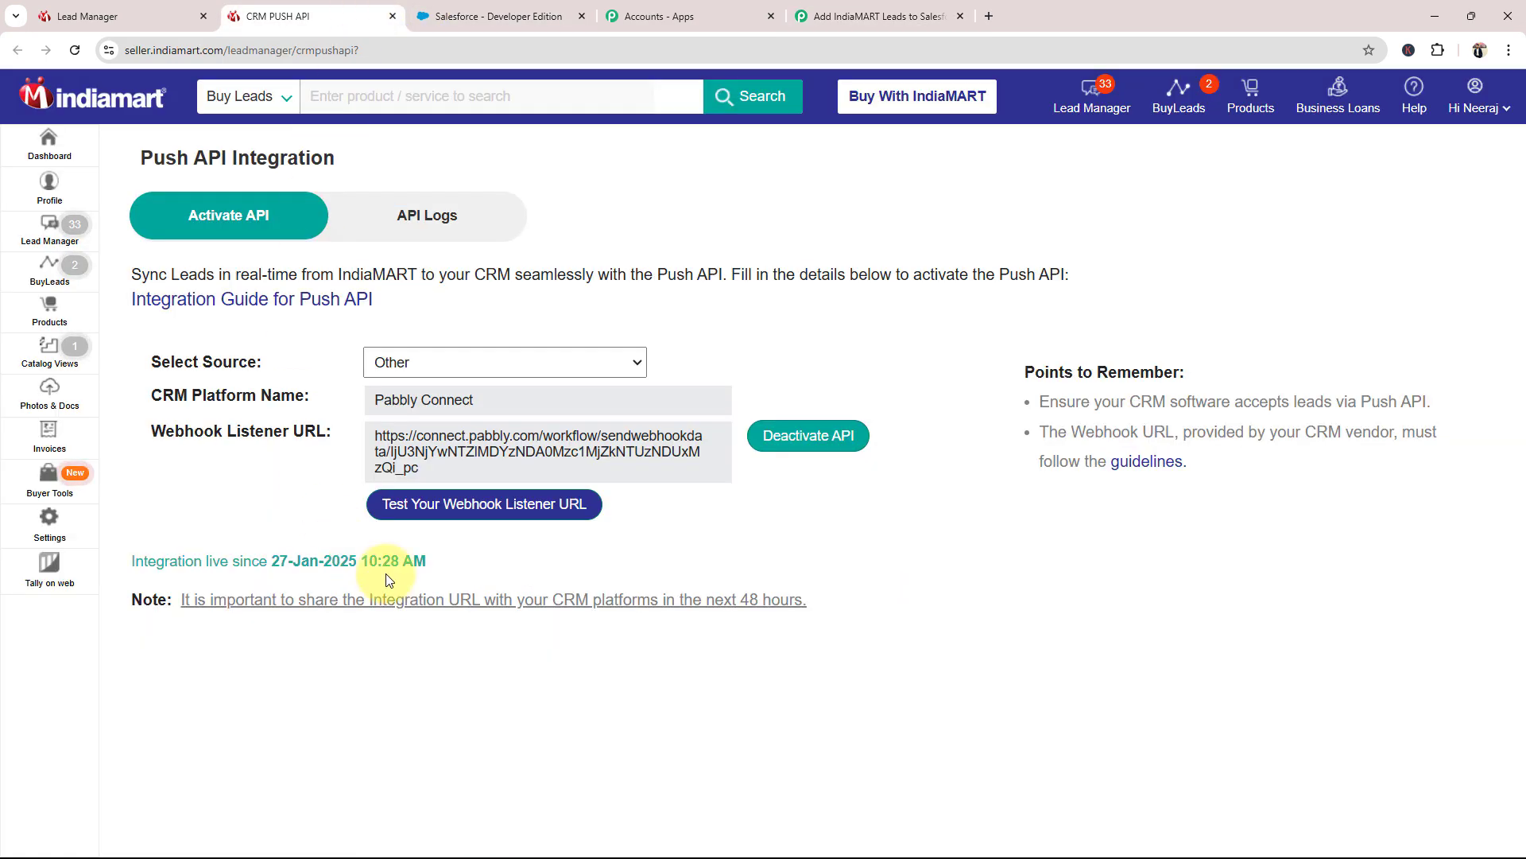
click(412, 509)
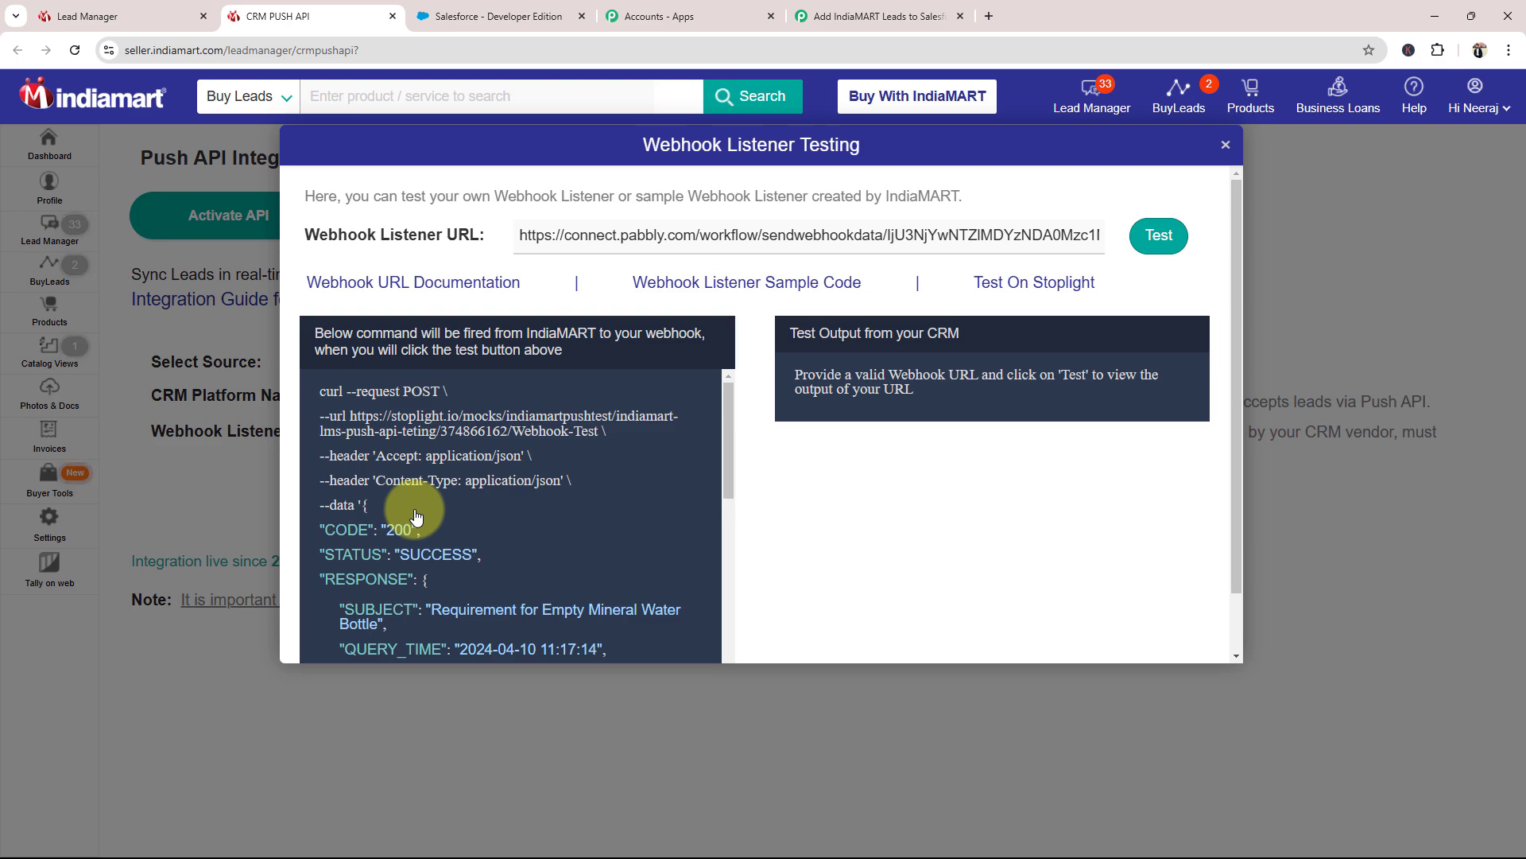
drag(727, 424, 726, 445)
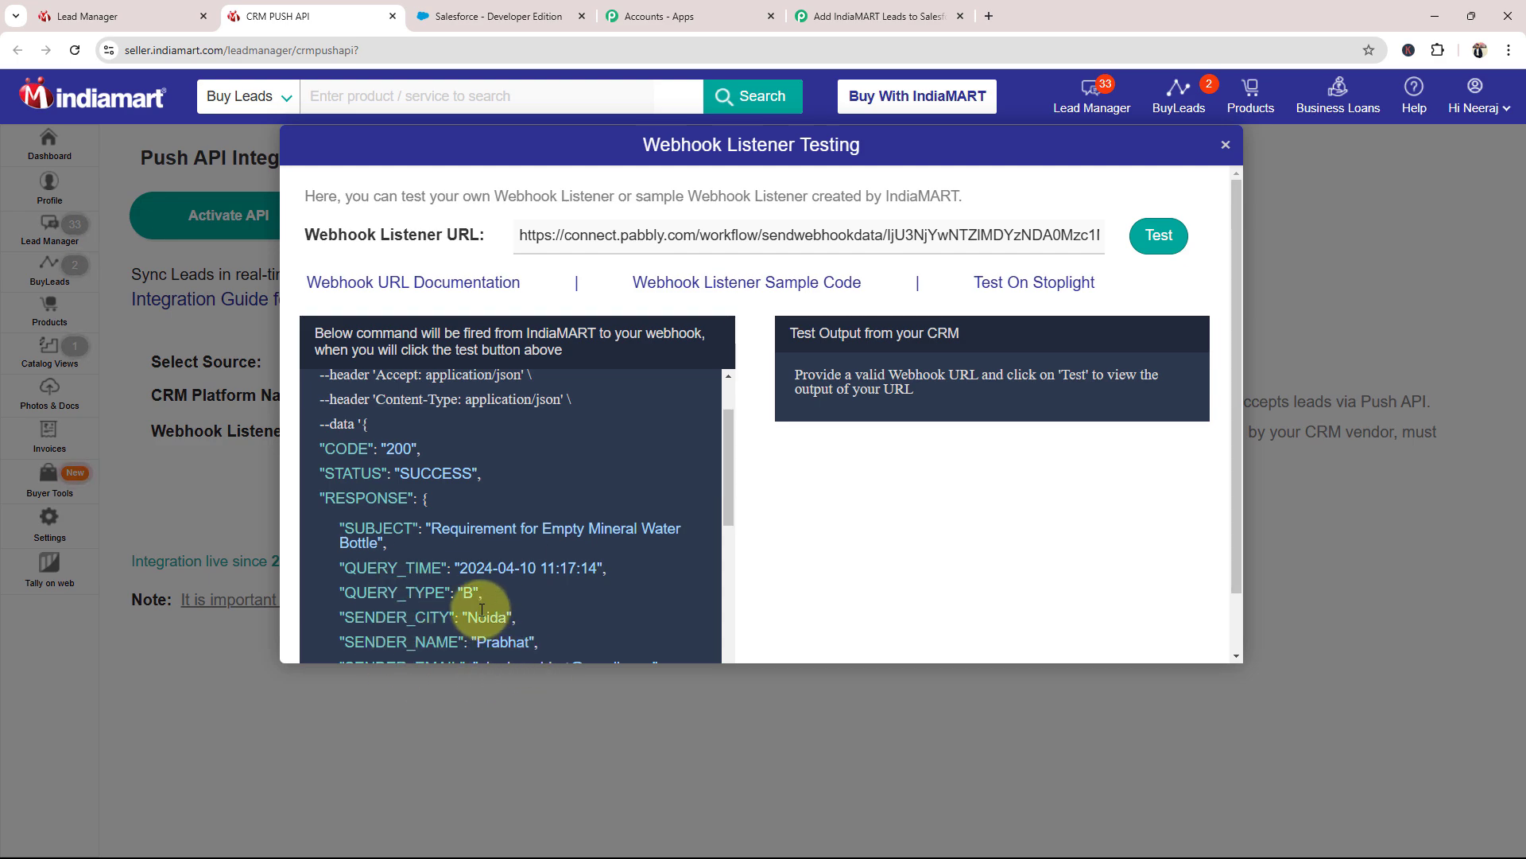
drag(425, 527, 632, 527)
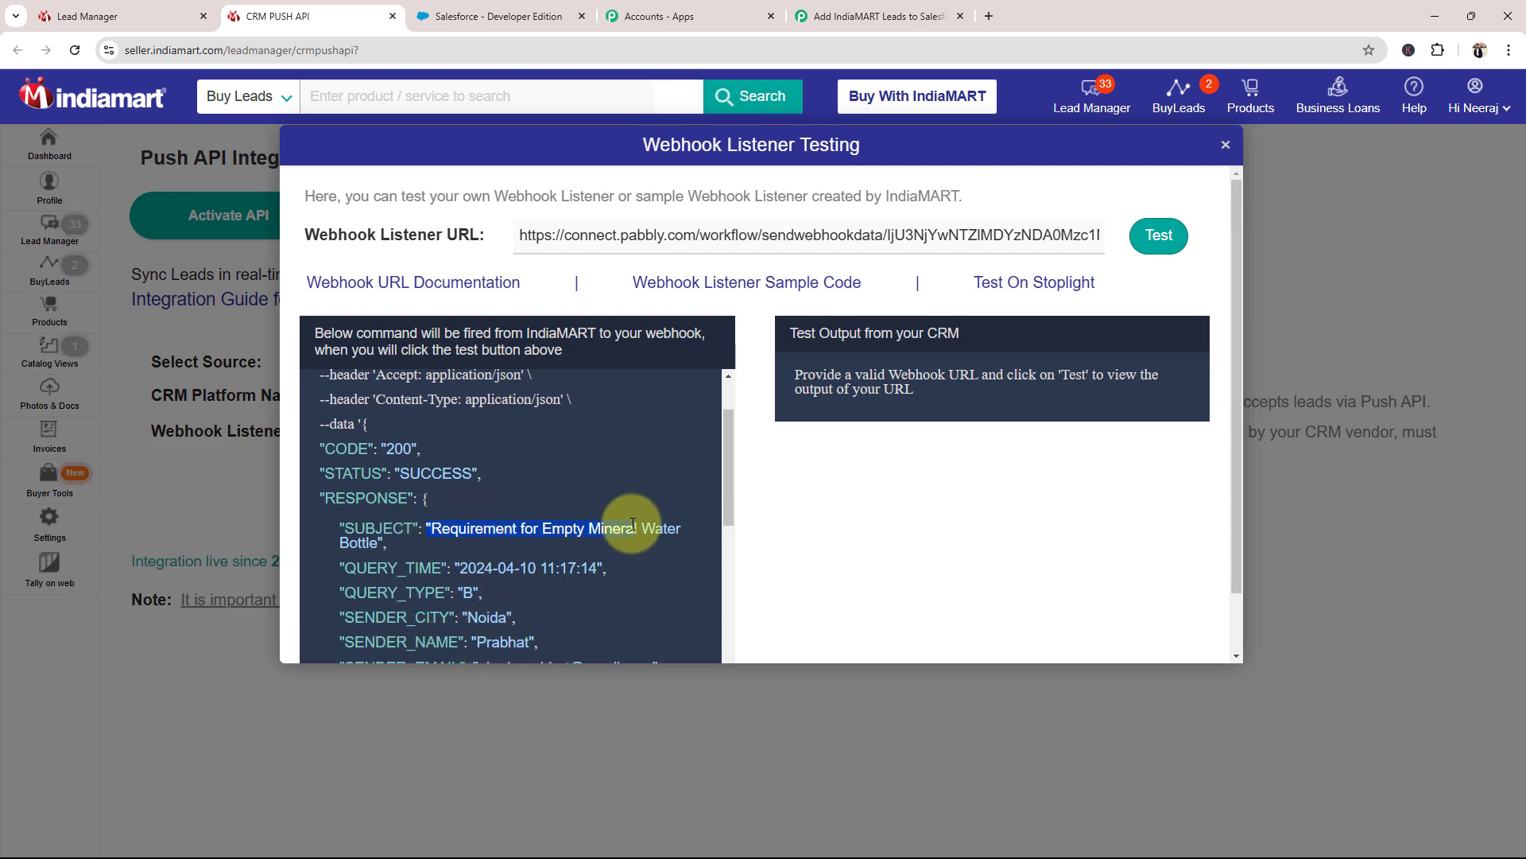
click(605, 499)
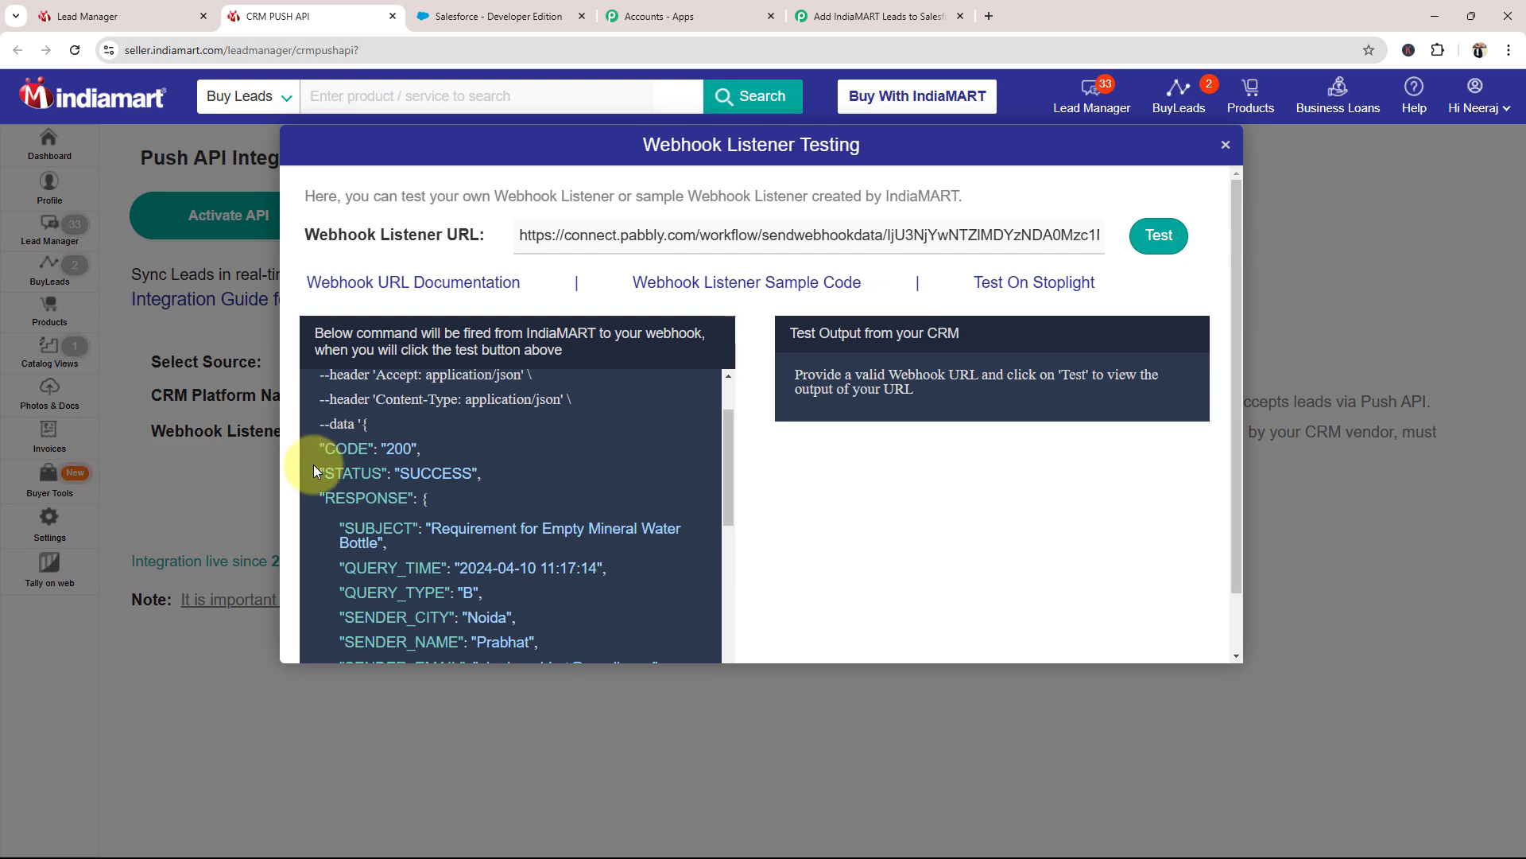
drag(729, 485, 732, 442)
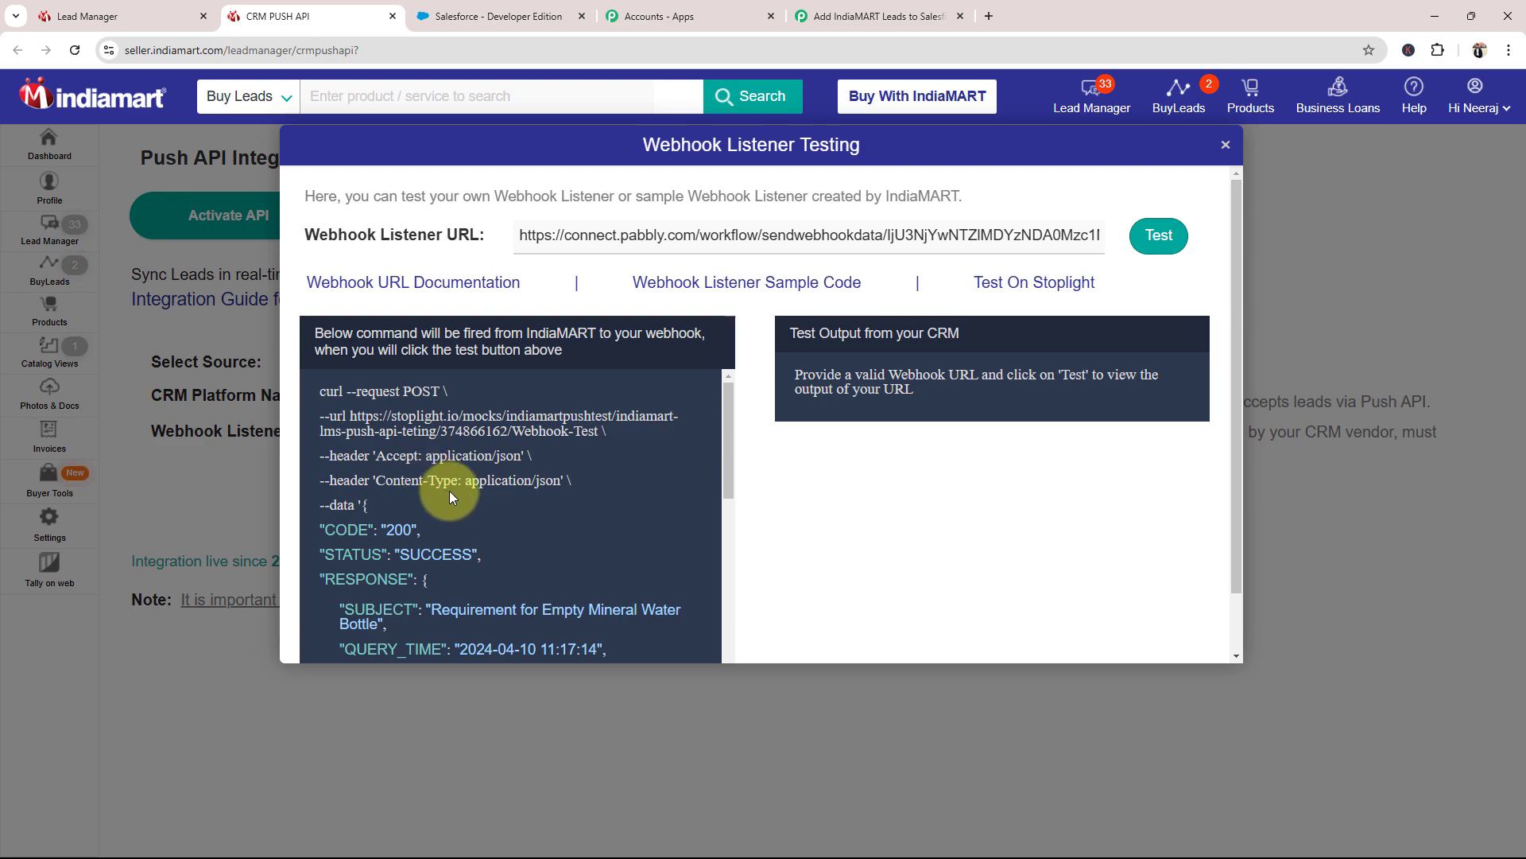
click(1158, 235)
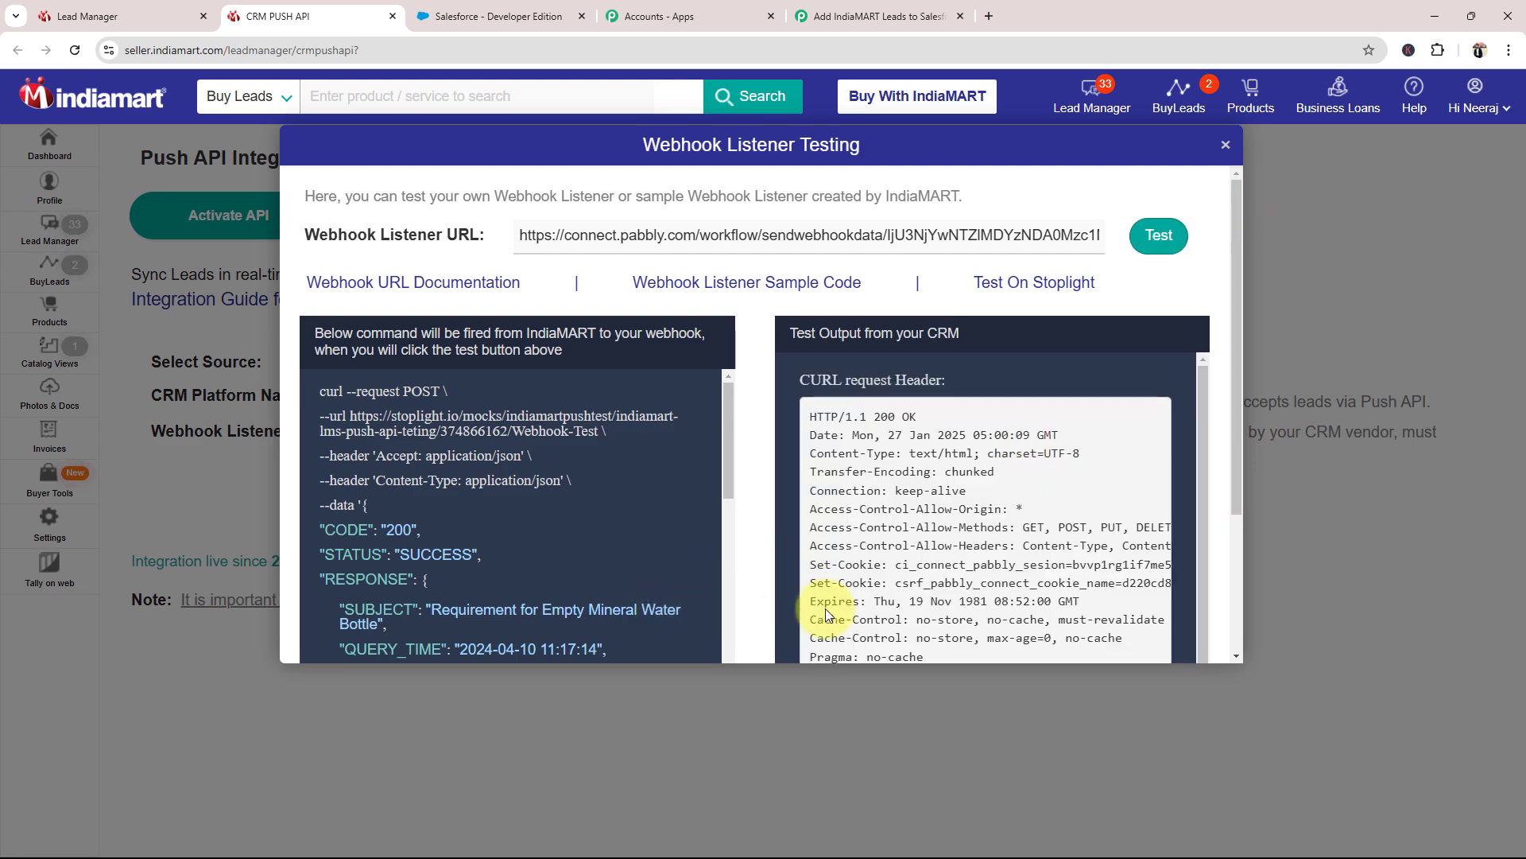
Step: Examine the webhook URL and the CRM test output in the listener test, and switch back to the Pabbly Connect workflow
drag(814, 436, 1010, 566)
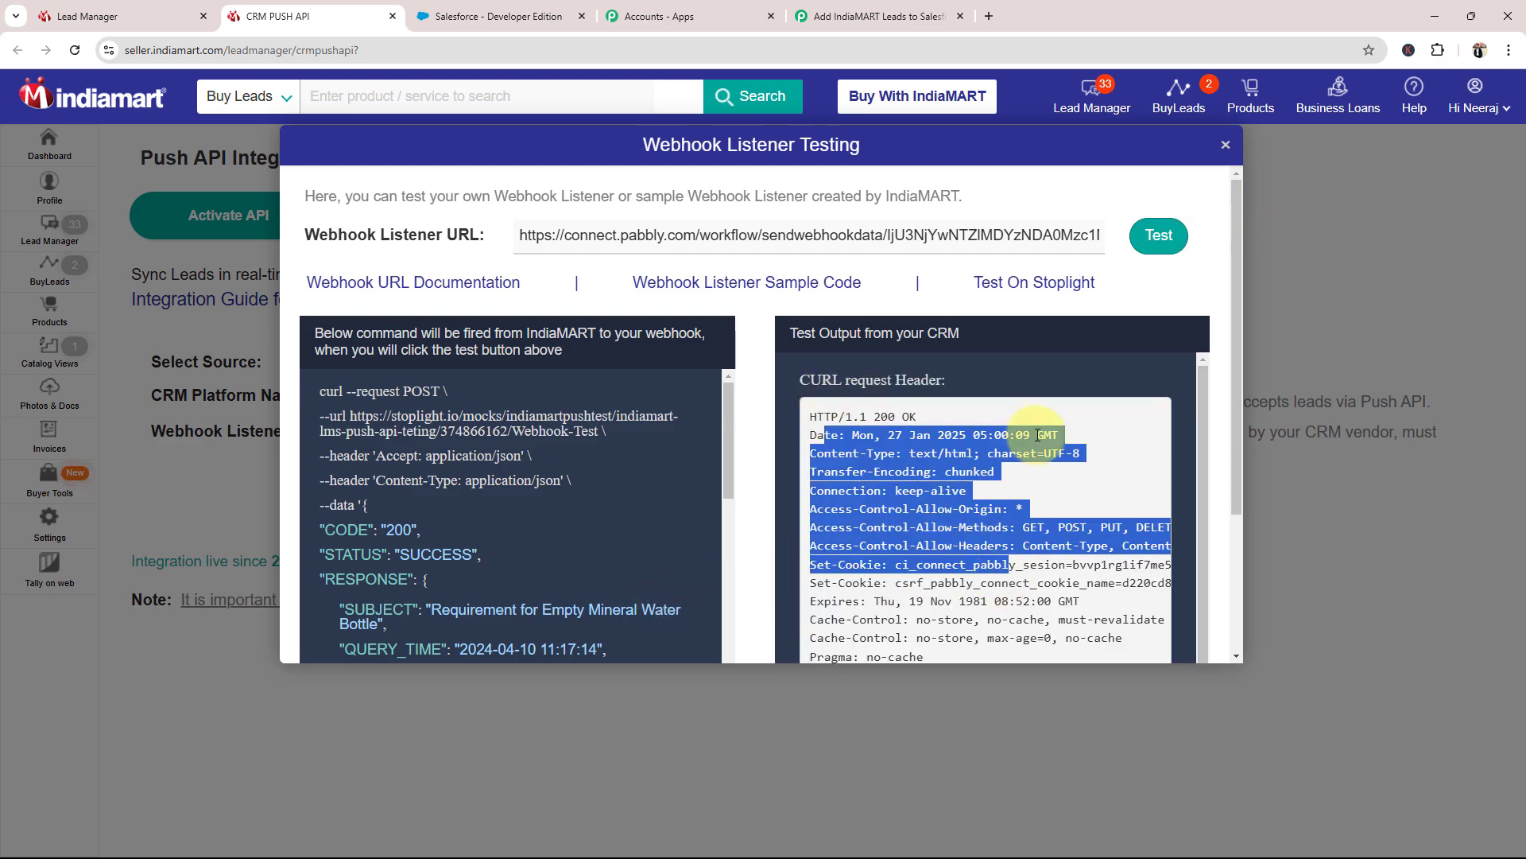
click(1026, 452)
click(553, 230)
drag(566, 232, 1083, 181)
click(1083, 182)
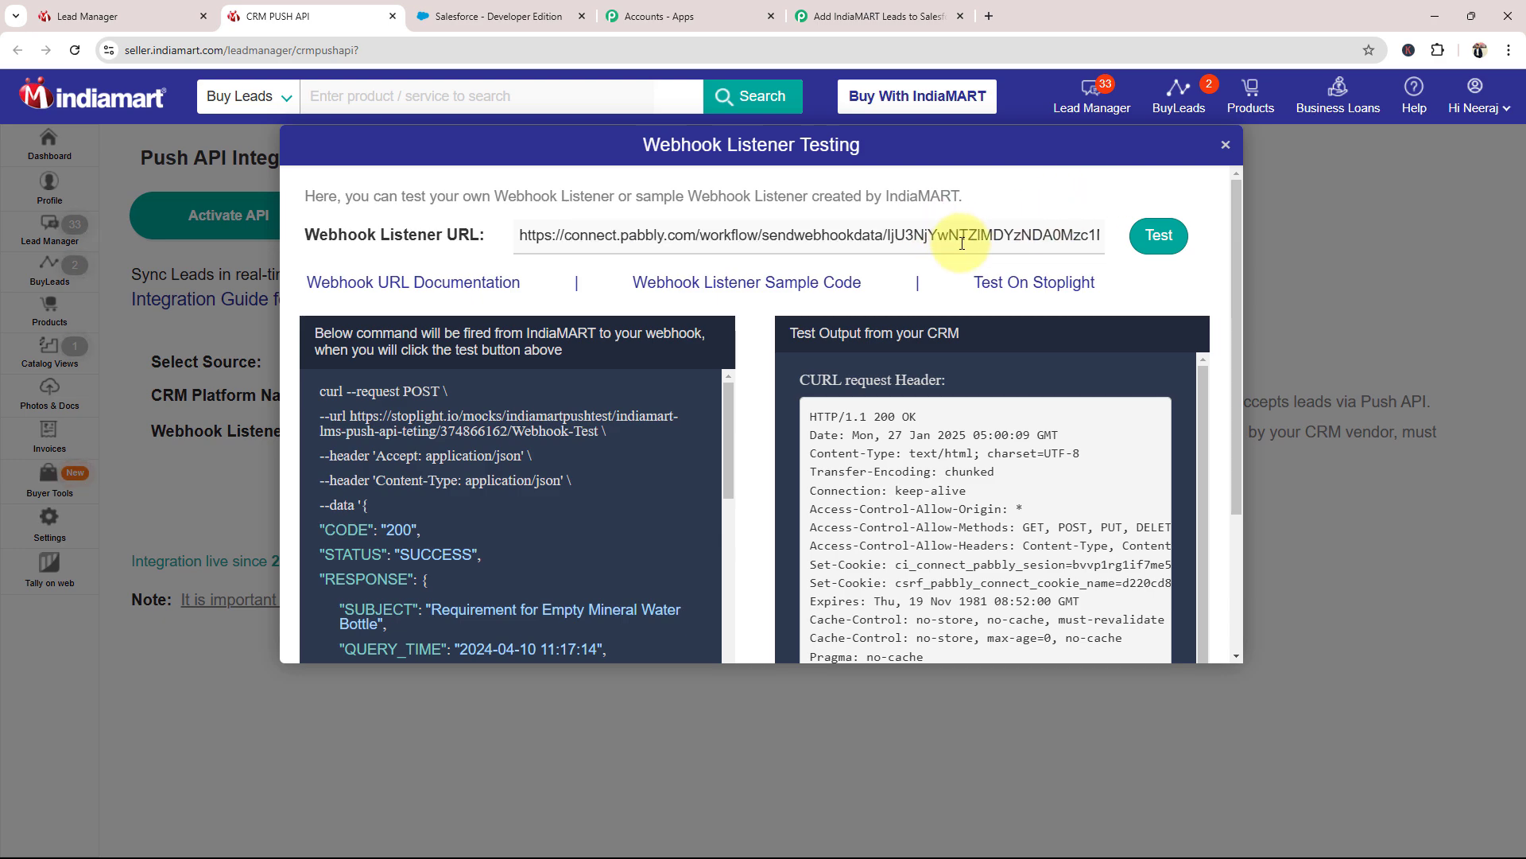
drag(1082, 588, 896, 491)
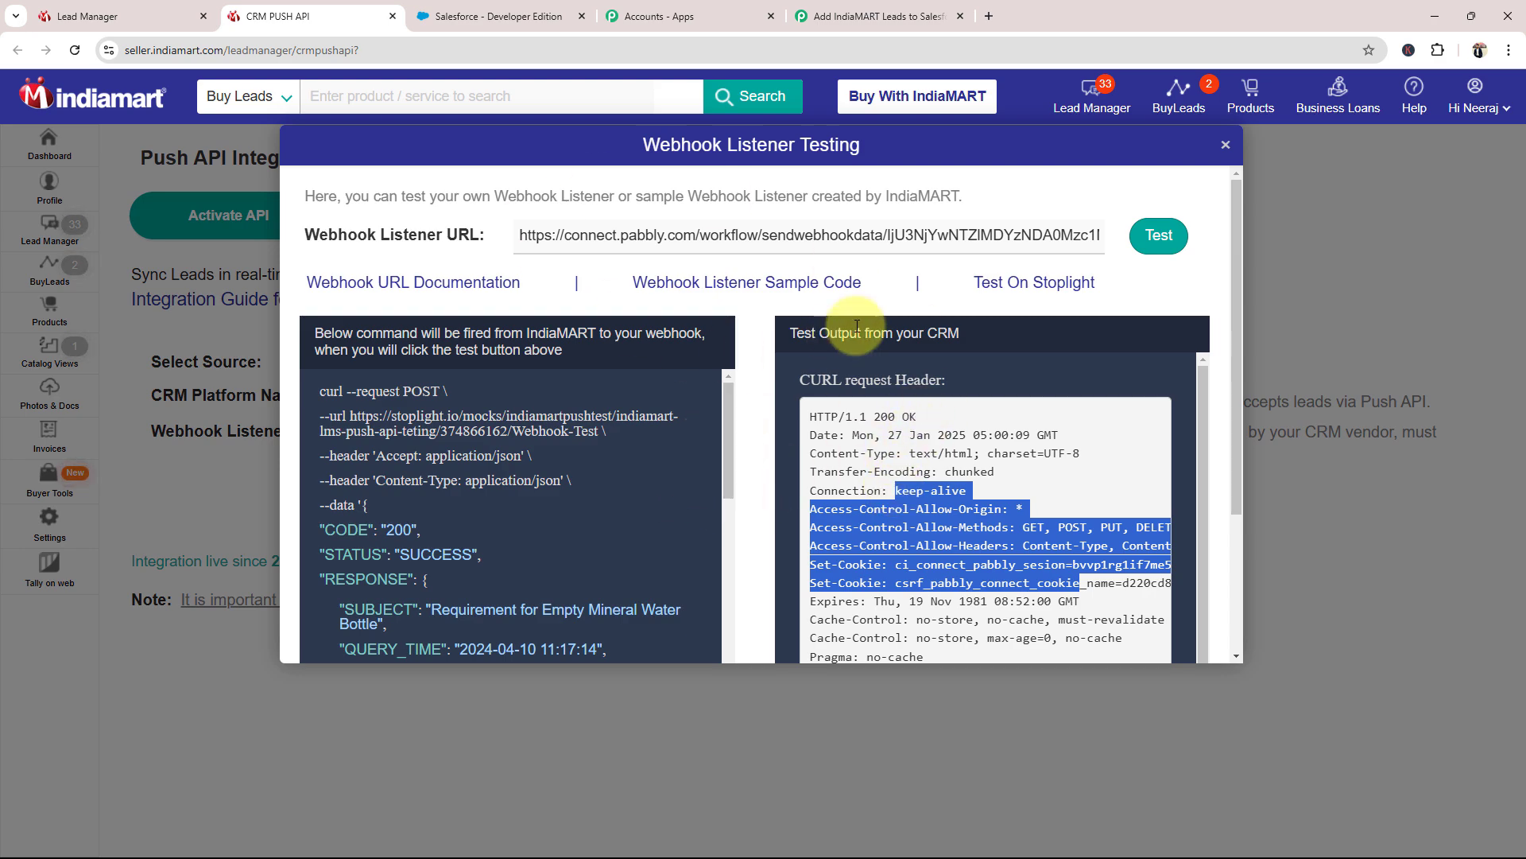
click(743, 342)
click(870, 16)
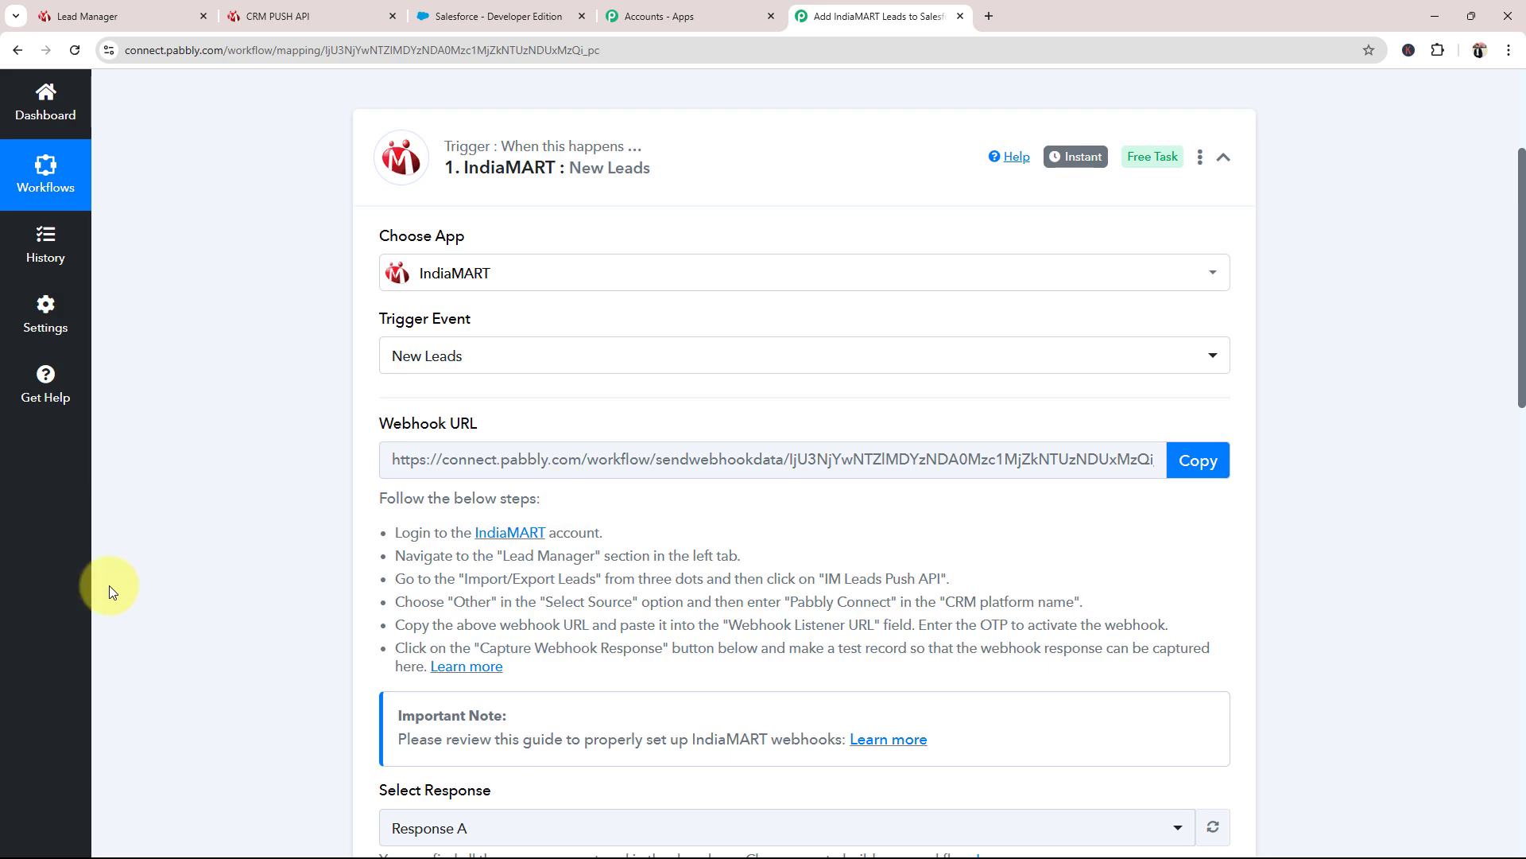
Step: Examine the received IndiaMART webhook response, checking the status, subject, sender details and the query message values
scroll(119, 590, down, 8)
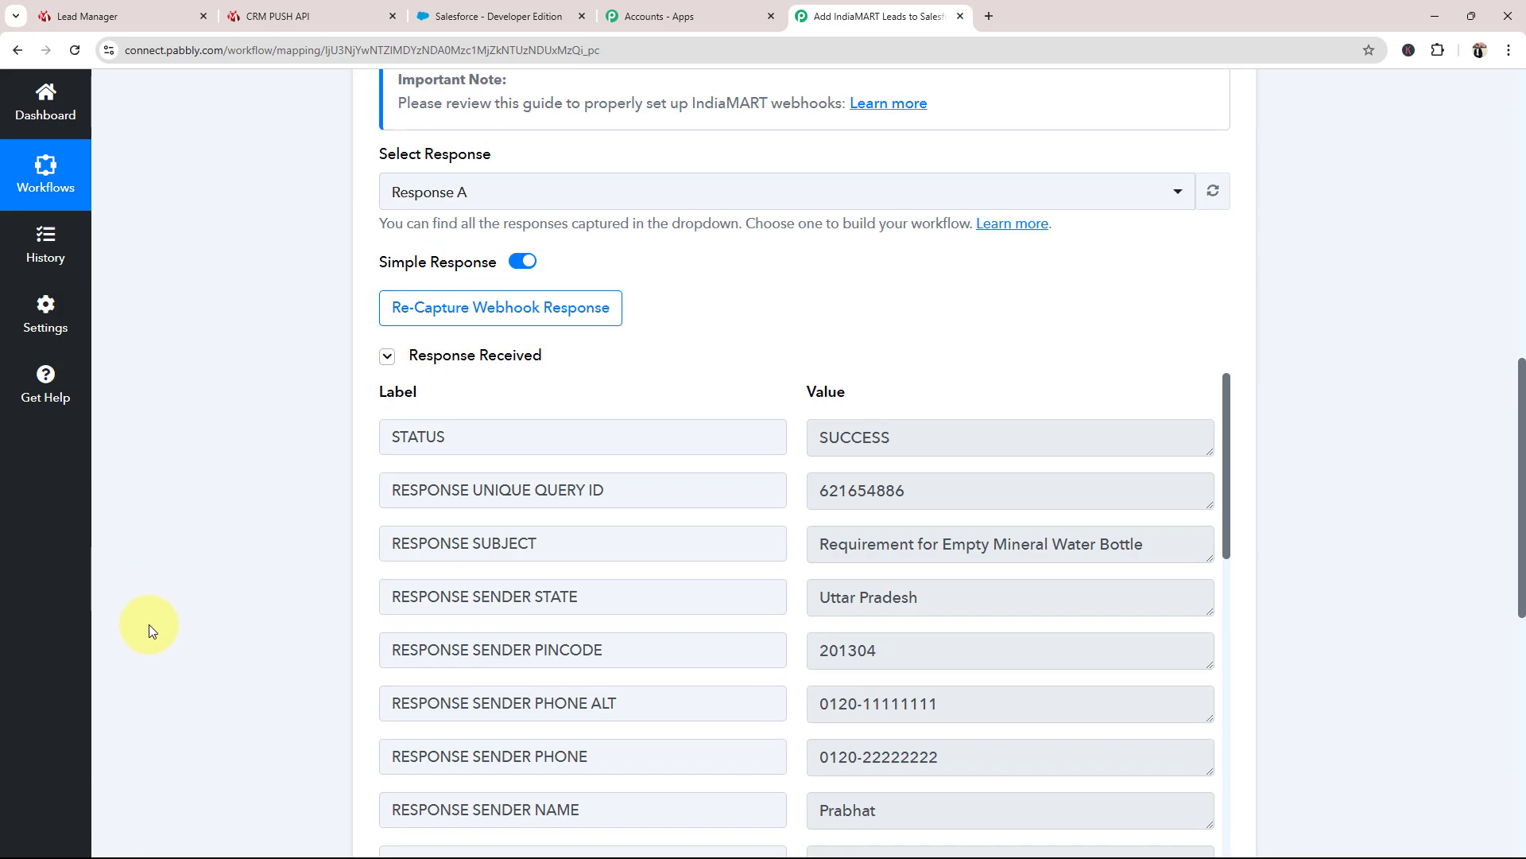
scroll(150, 623, down, 2)
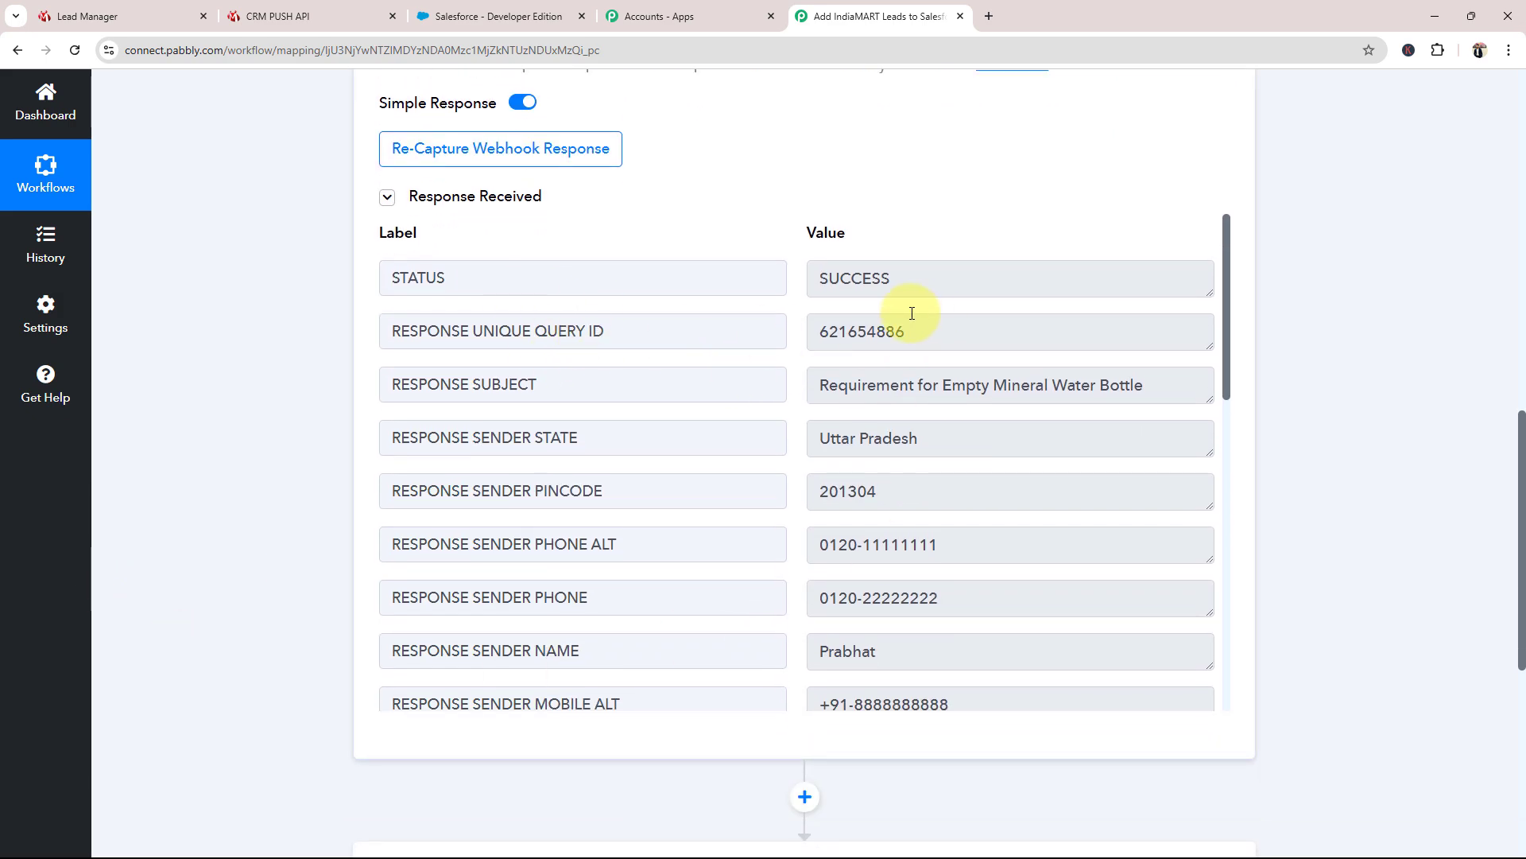
drag(923, 279, 784, 285)
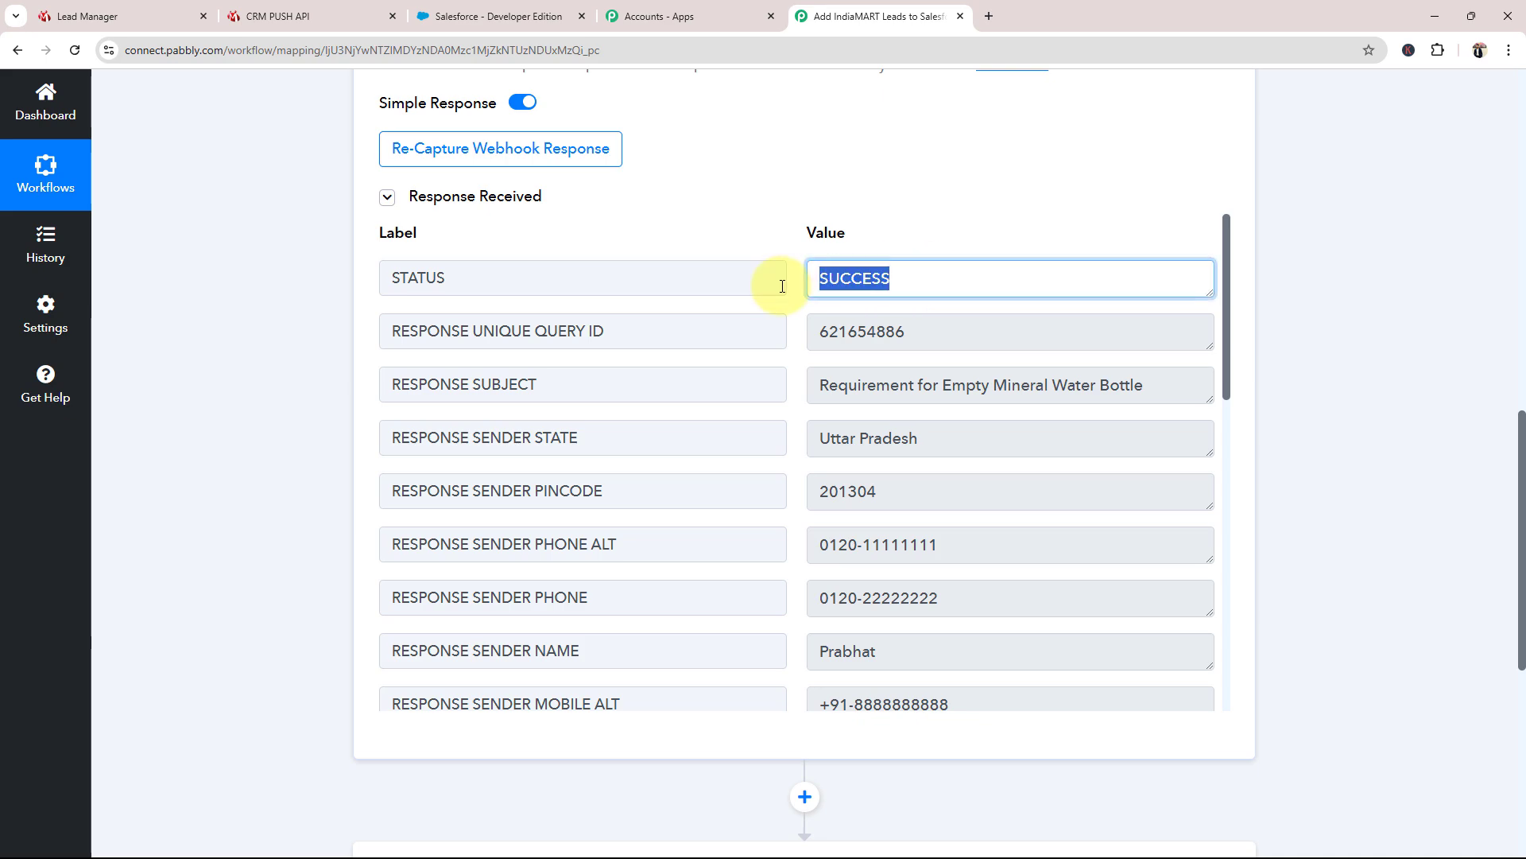
drag(817, 381, 1152, 368)
click(842, 436)
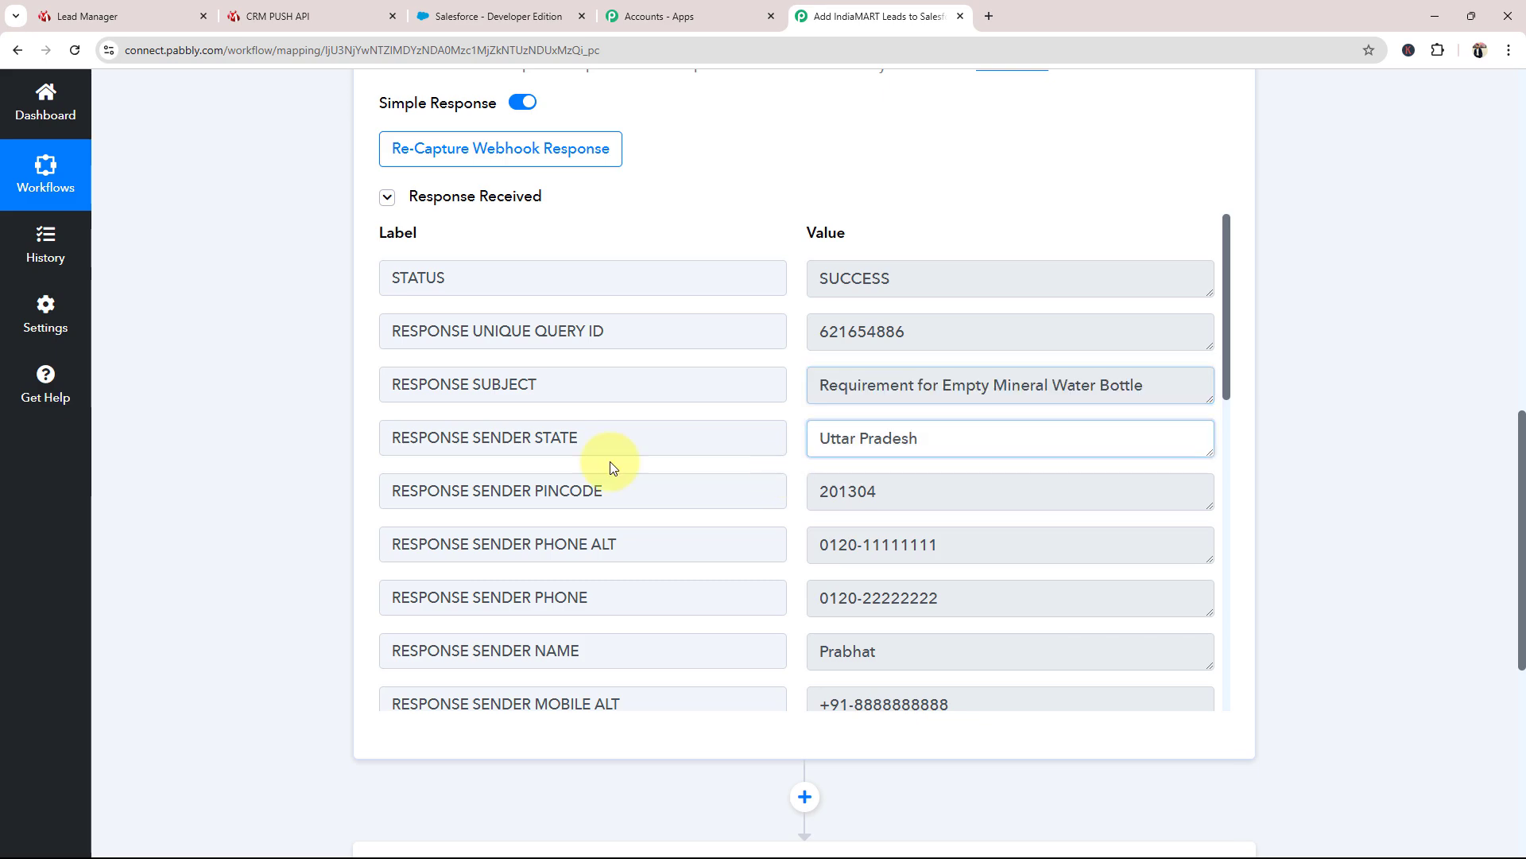
key(ctrl+a)
drag(942, 598, 585, 602)
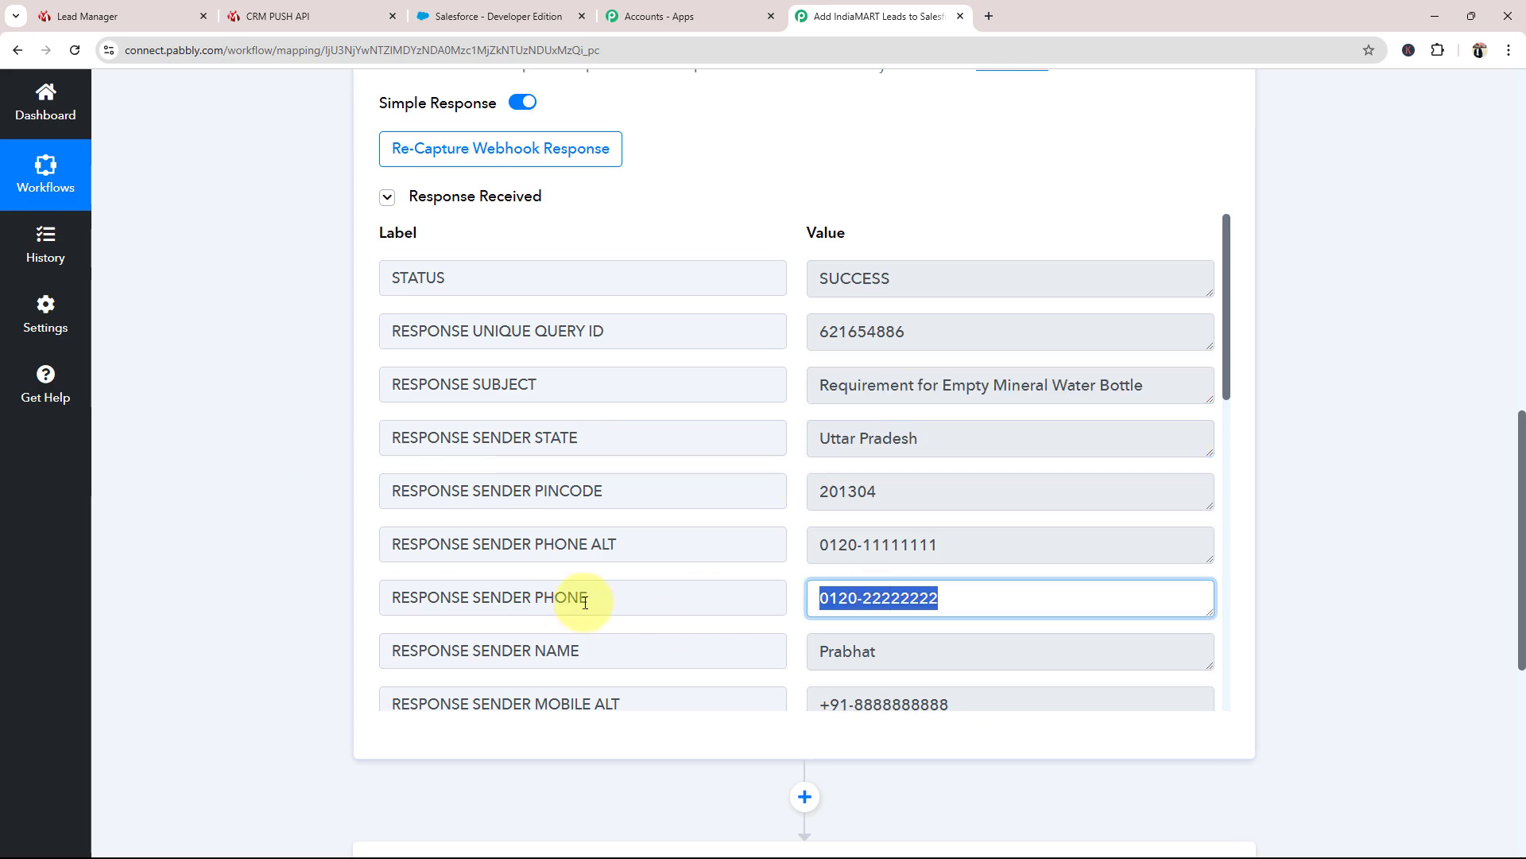
drag(899, 650, 746, 646)
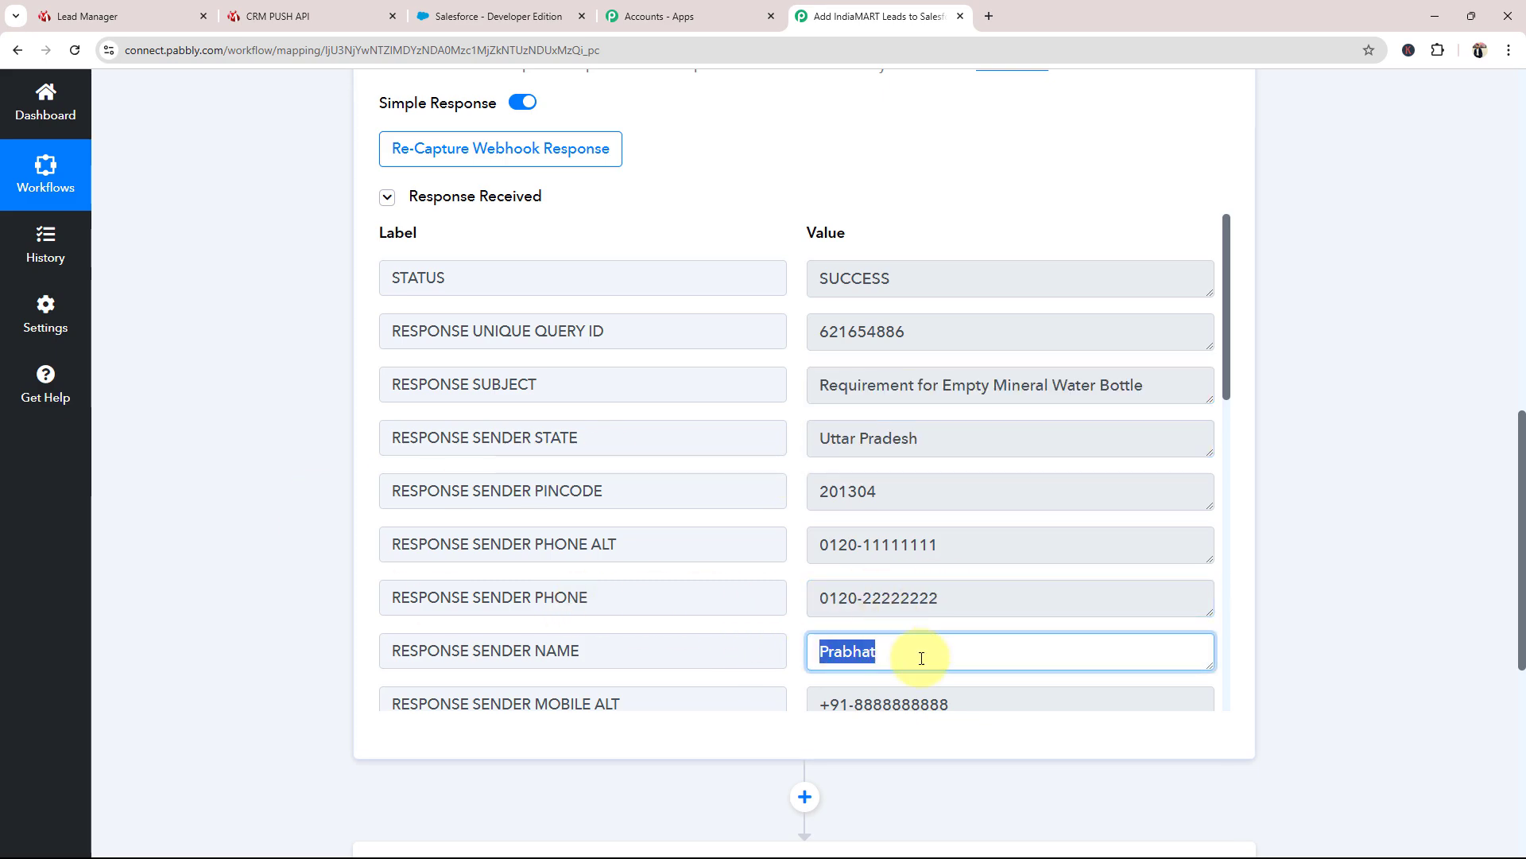
drag(961, 704, 787, 685)
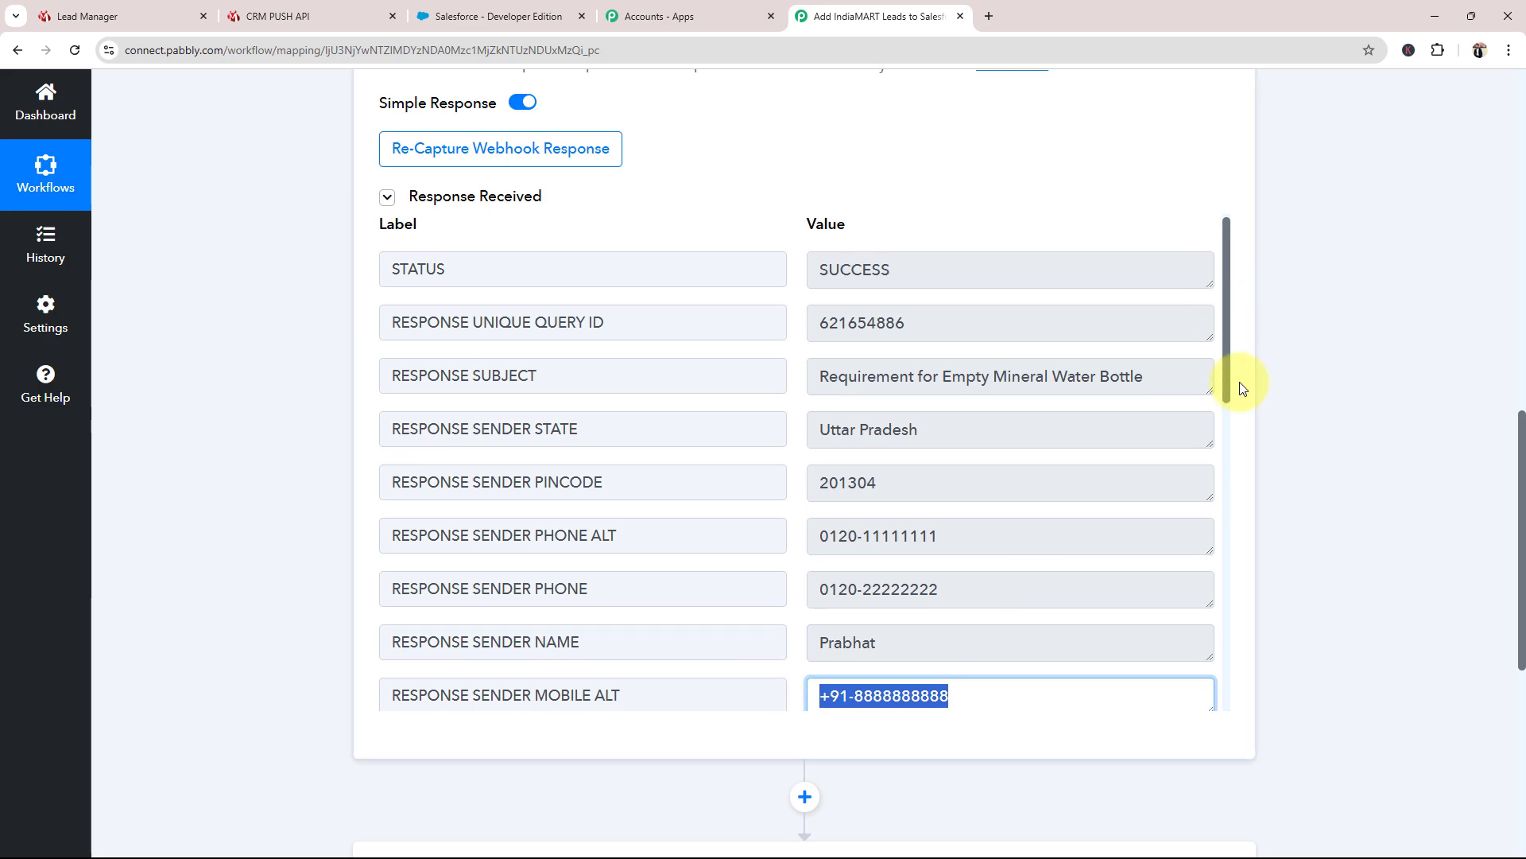
drag(1241, 383, 1270, 683)
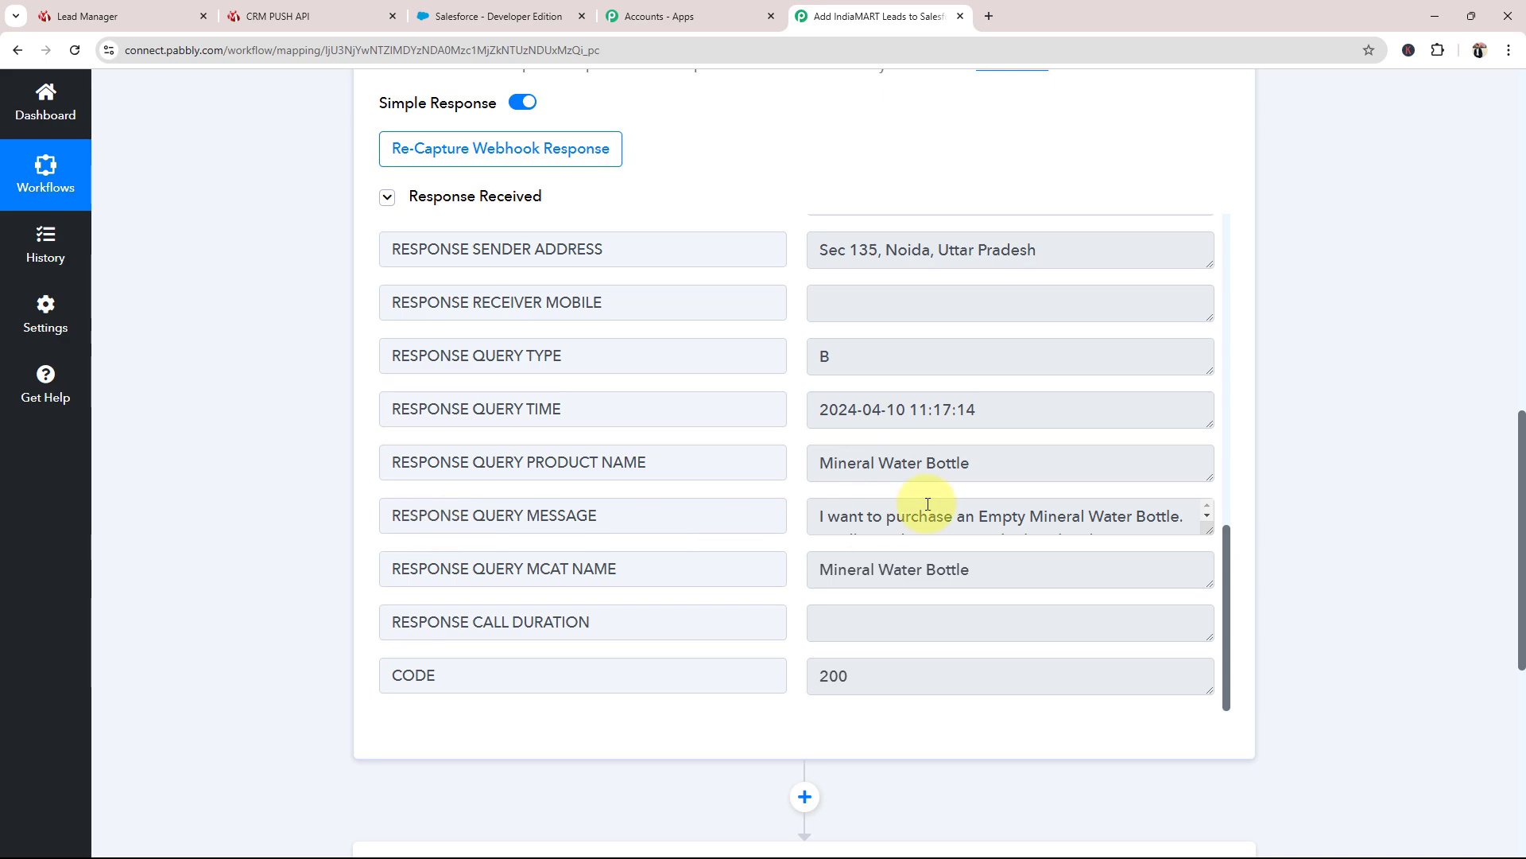
click(1206, 520)
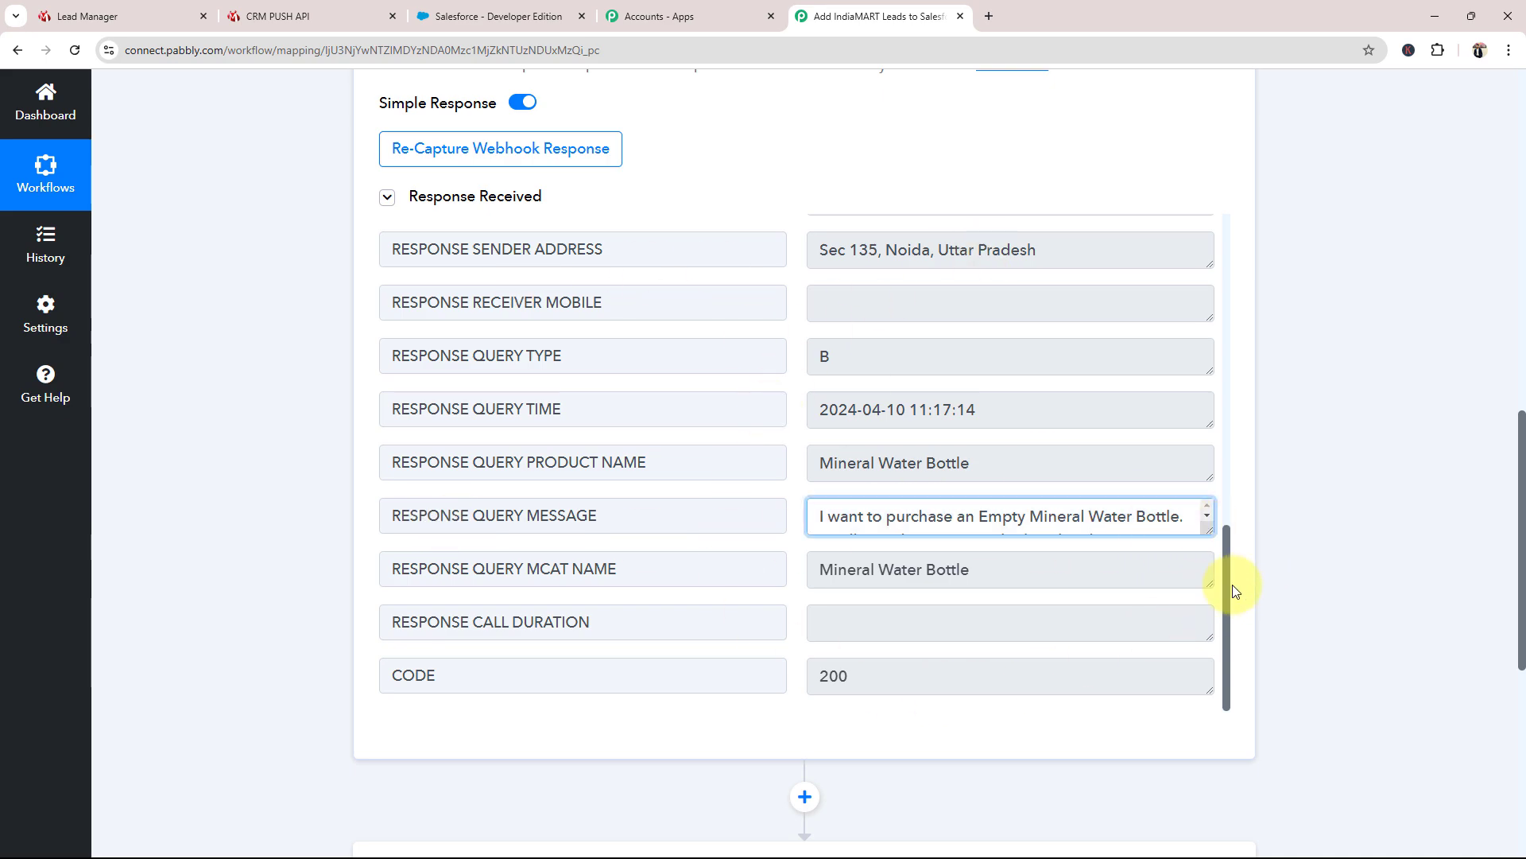
drag(1228, 641, 1205, 299)
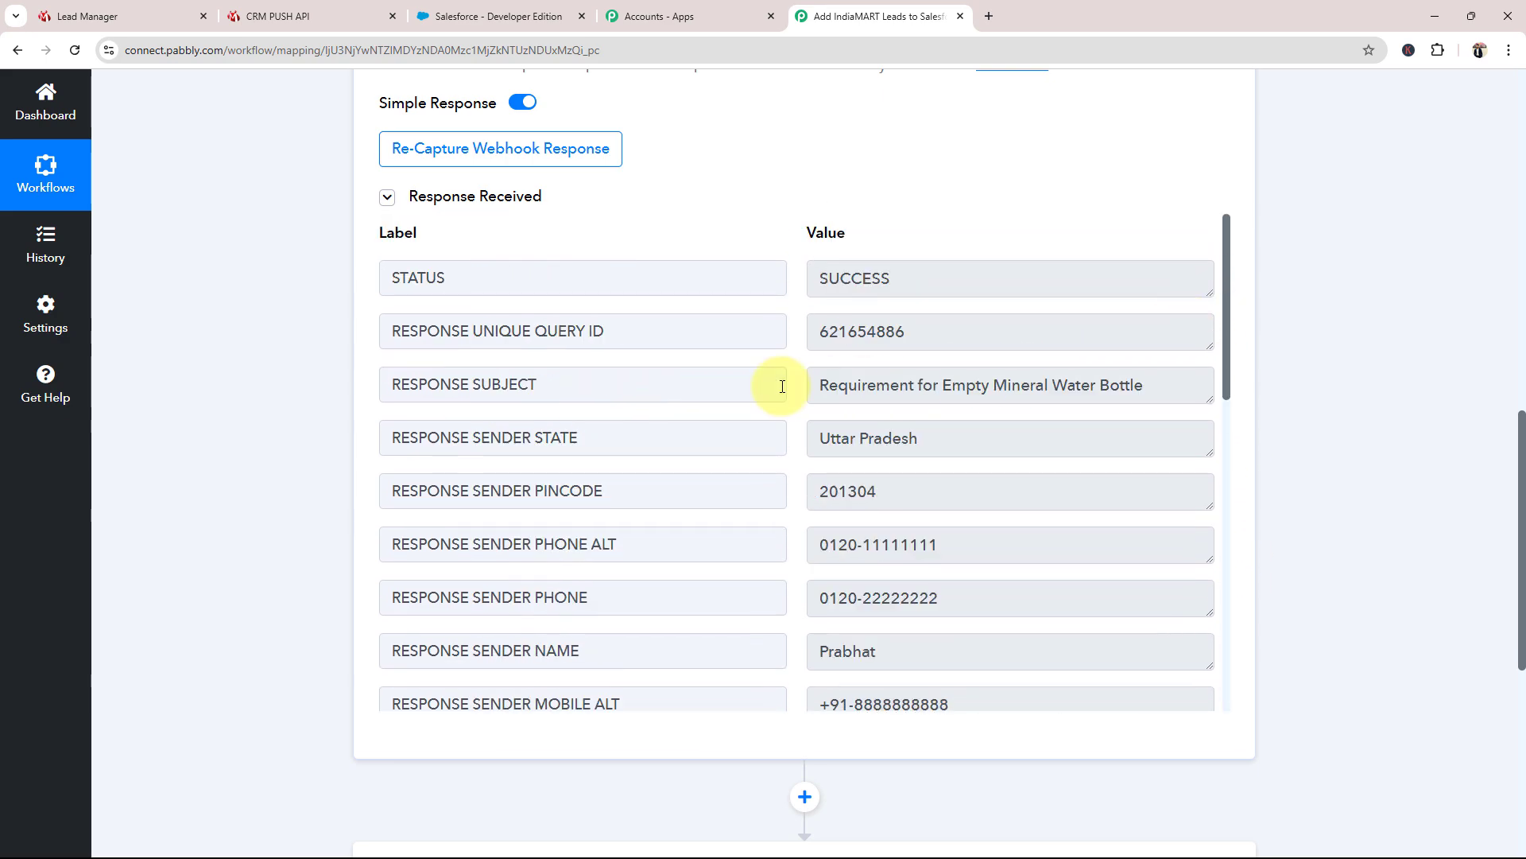
Step: Collapse the IndiaMART trigger step and expand the Salesforce Create Record action step
drag(1520, 656, 1489, 314)
click(698, 386)
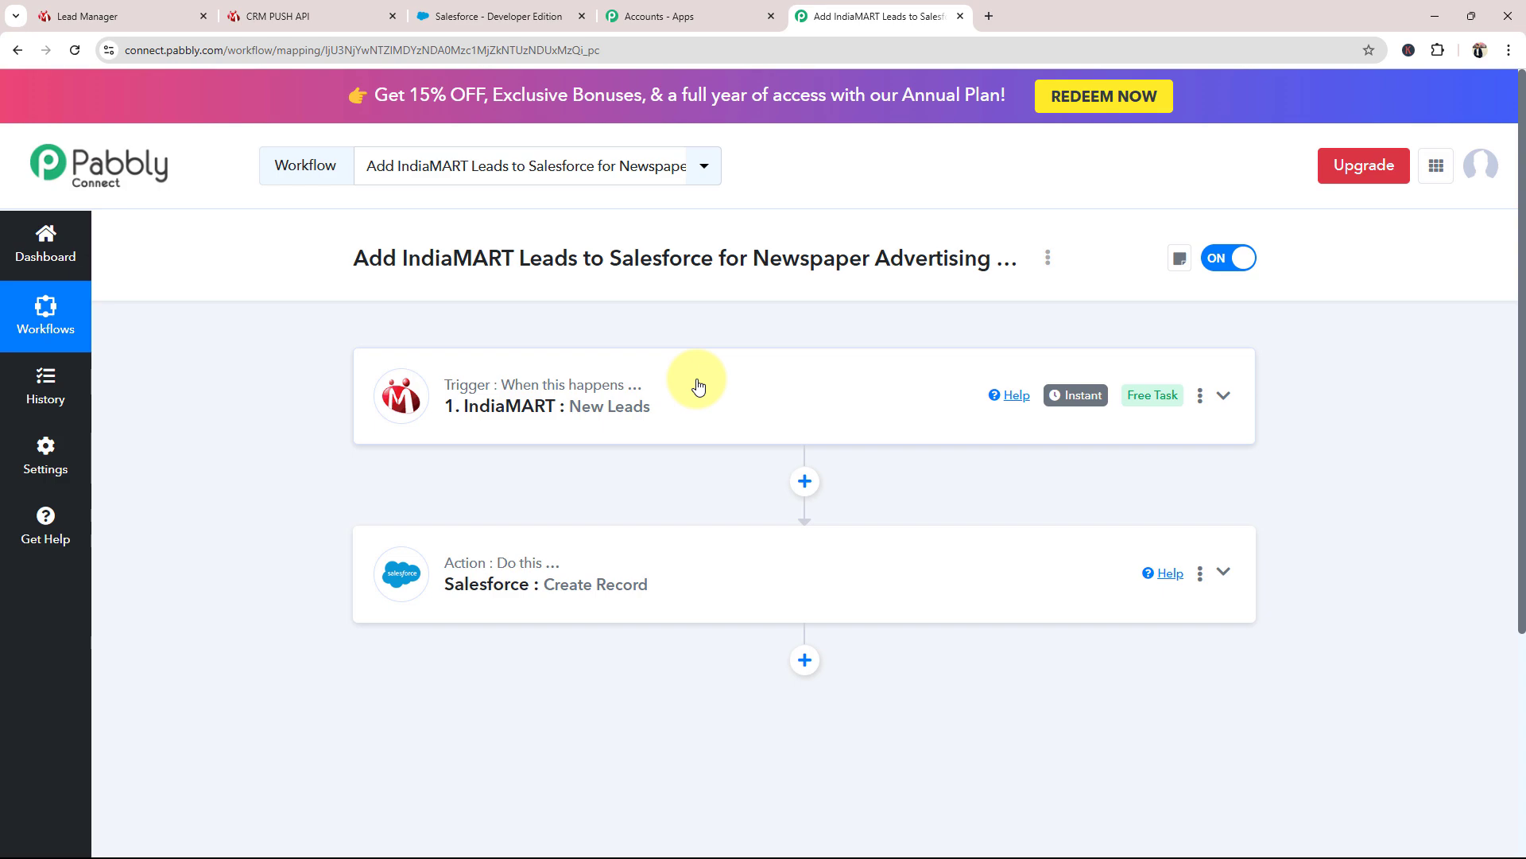
click(504, 571)
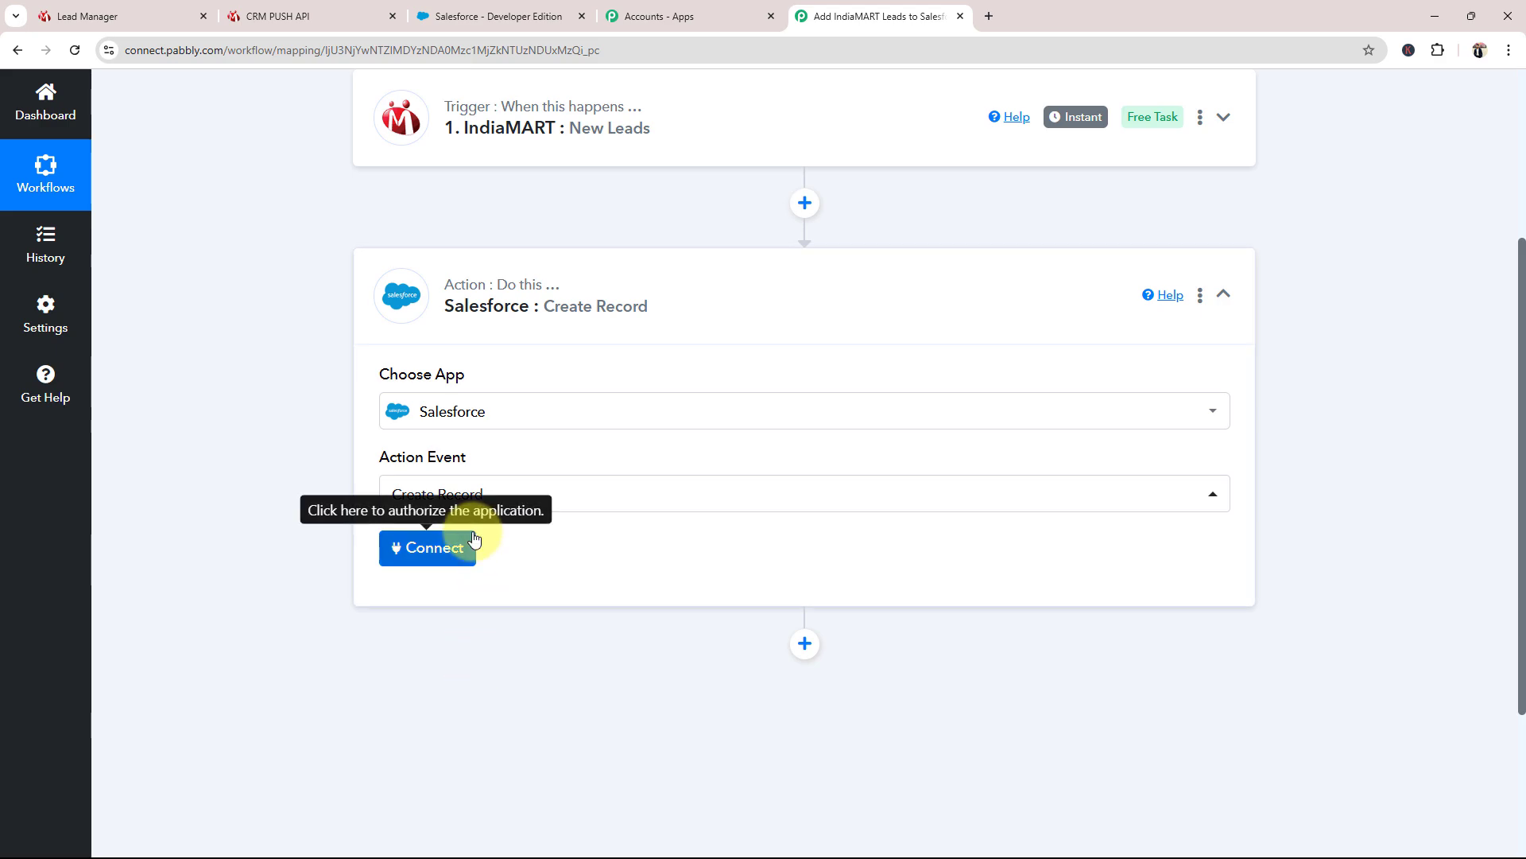
Step: Add a new Salesforce connection for the action and allow Pabbly Connect access to the Salesforce account
click(430, 538)
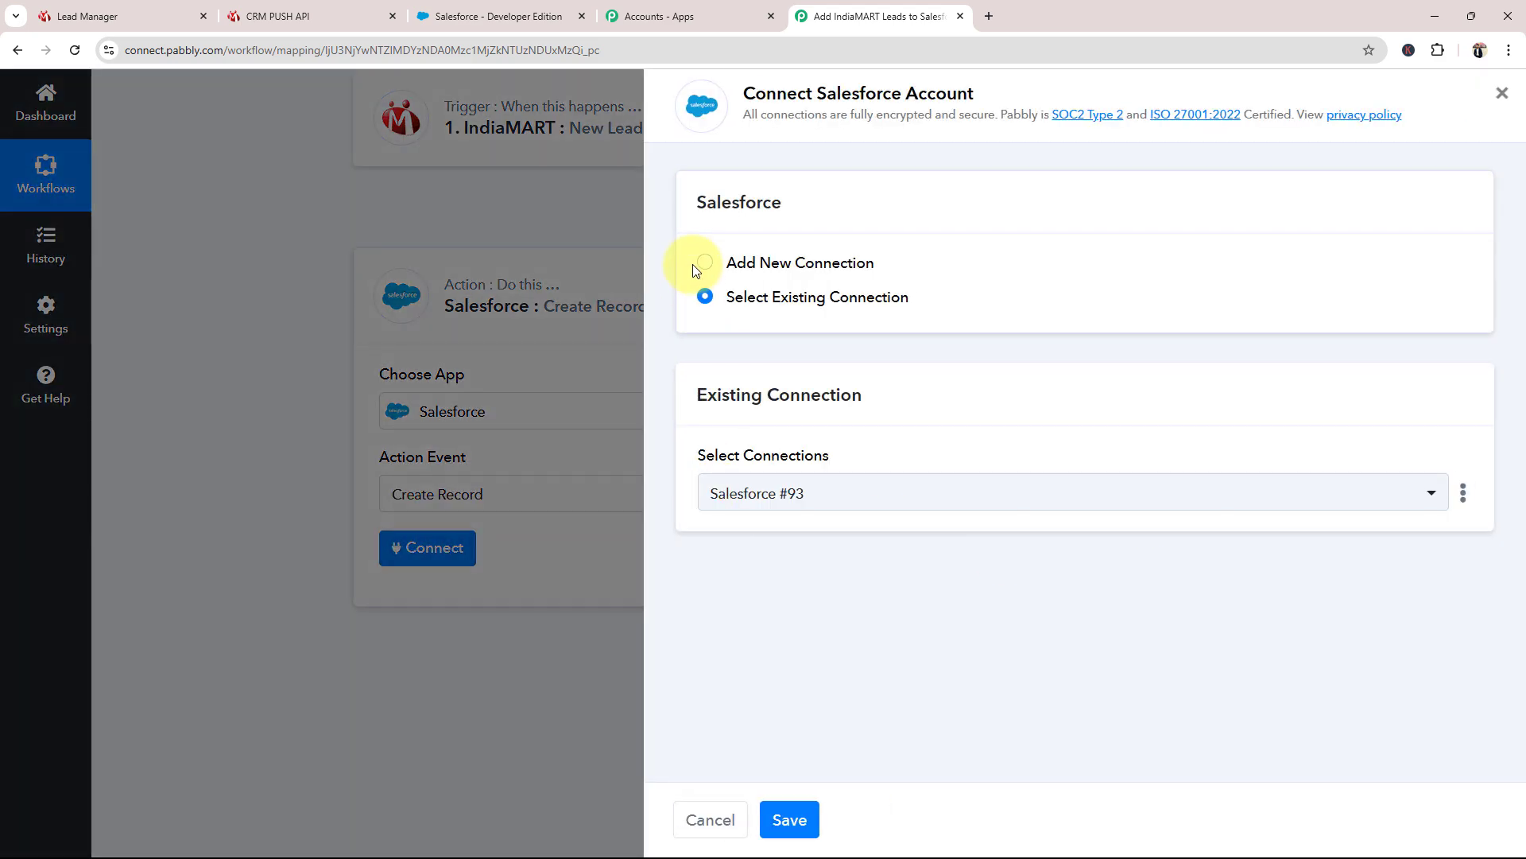
click(701, 264)
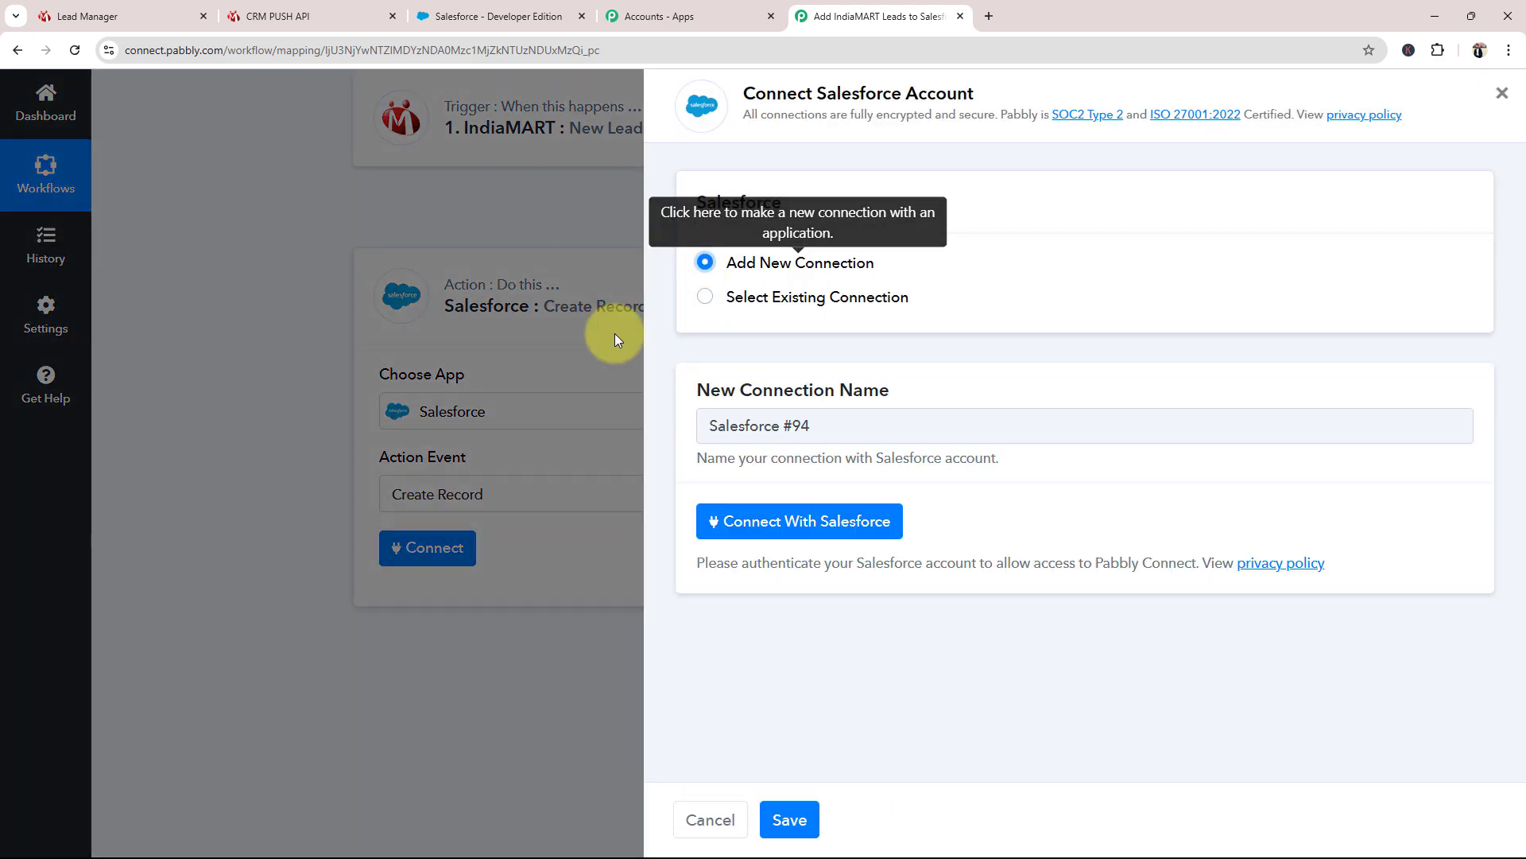
click(788, 523)
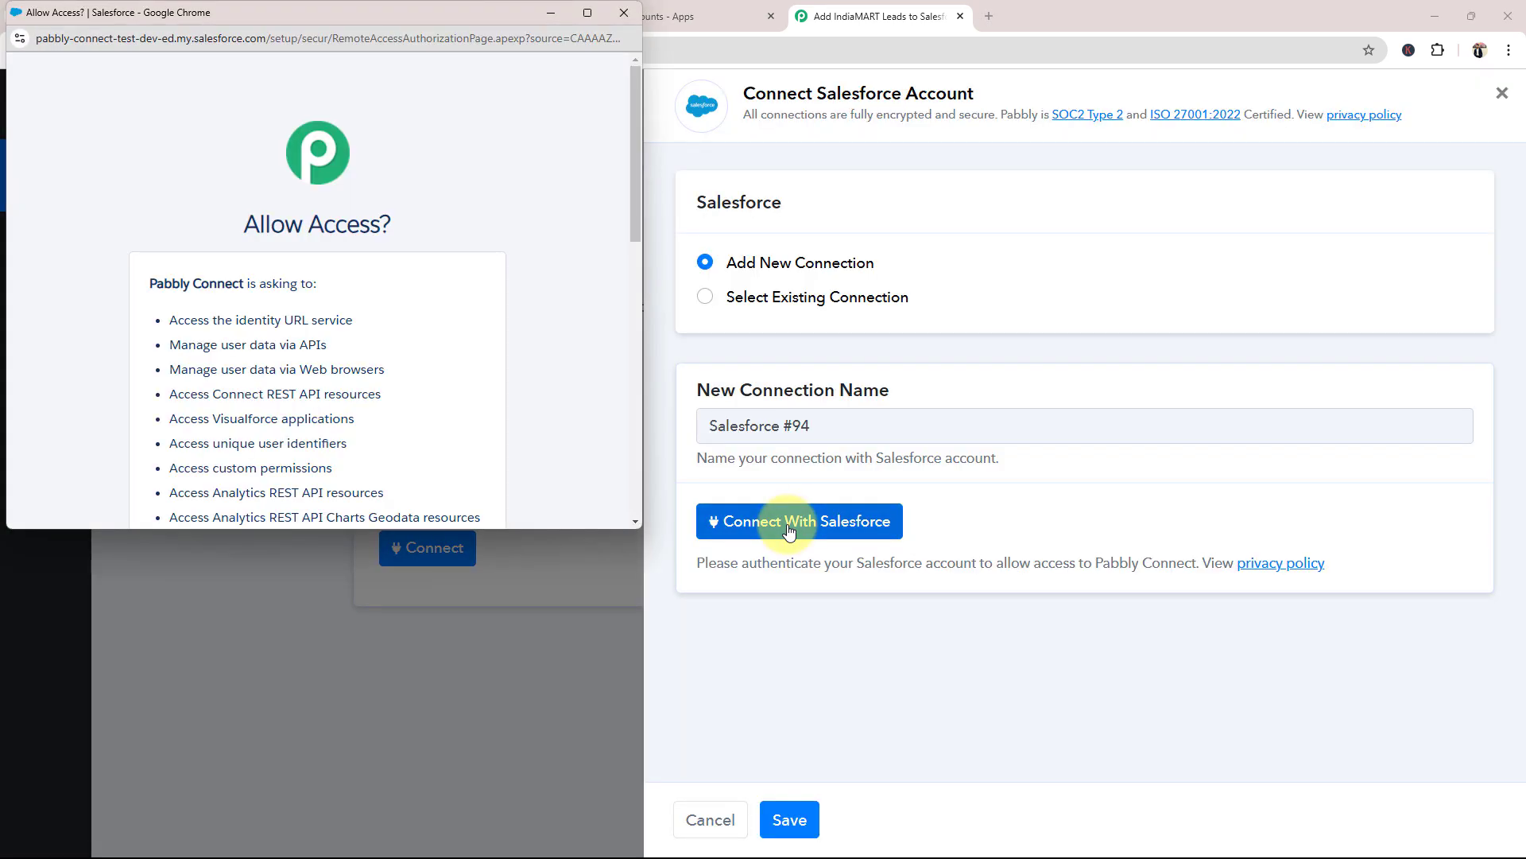
scroll(466, 392, down, 9)
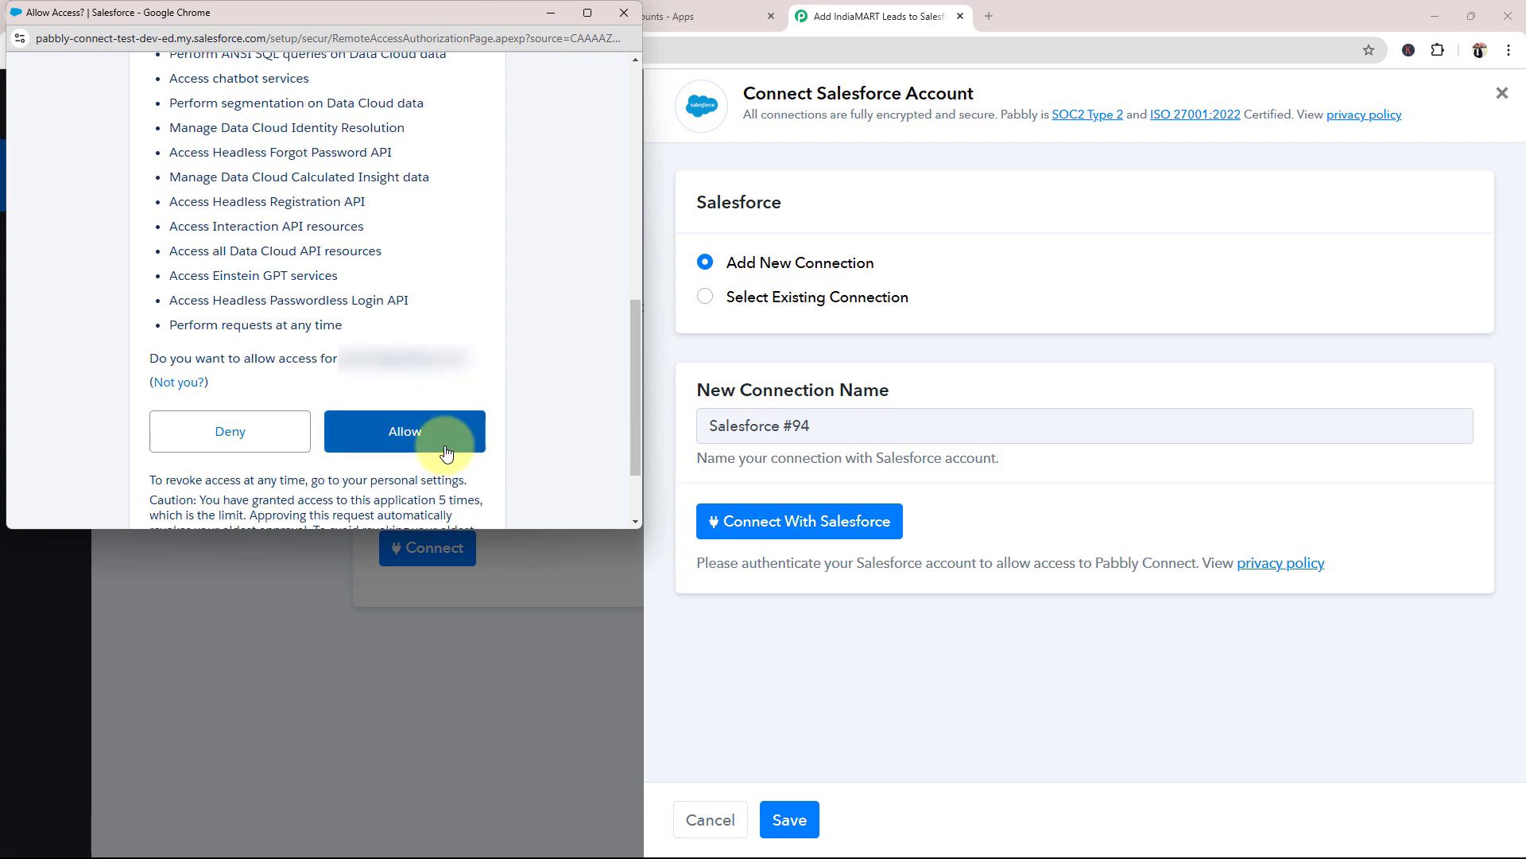
click(426, 433)
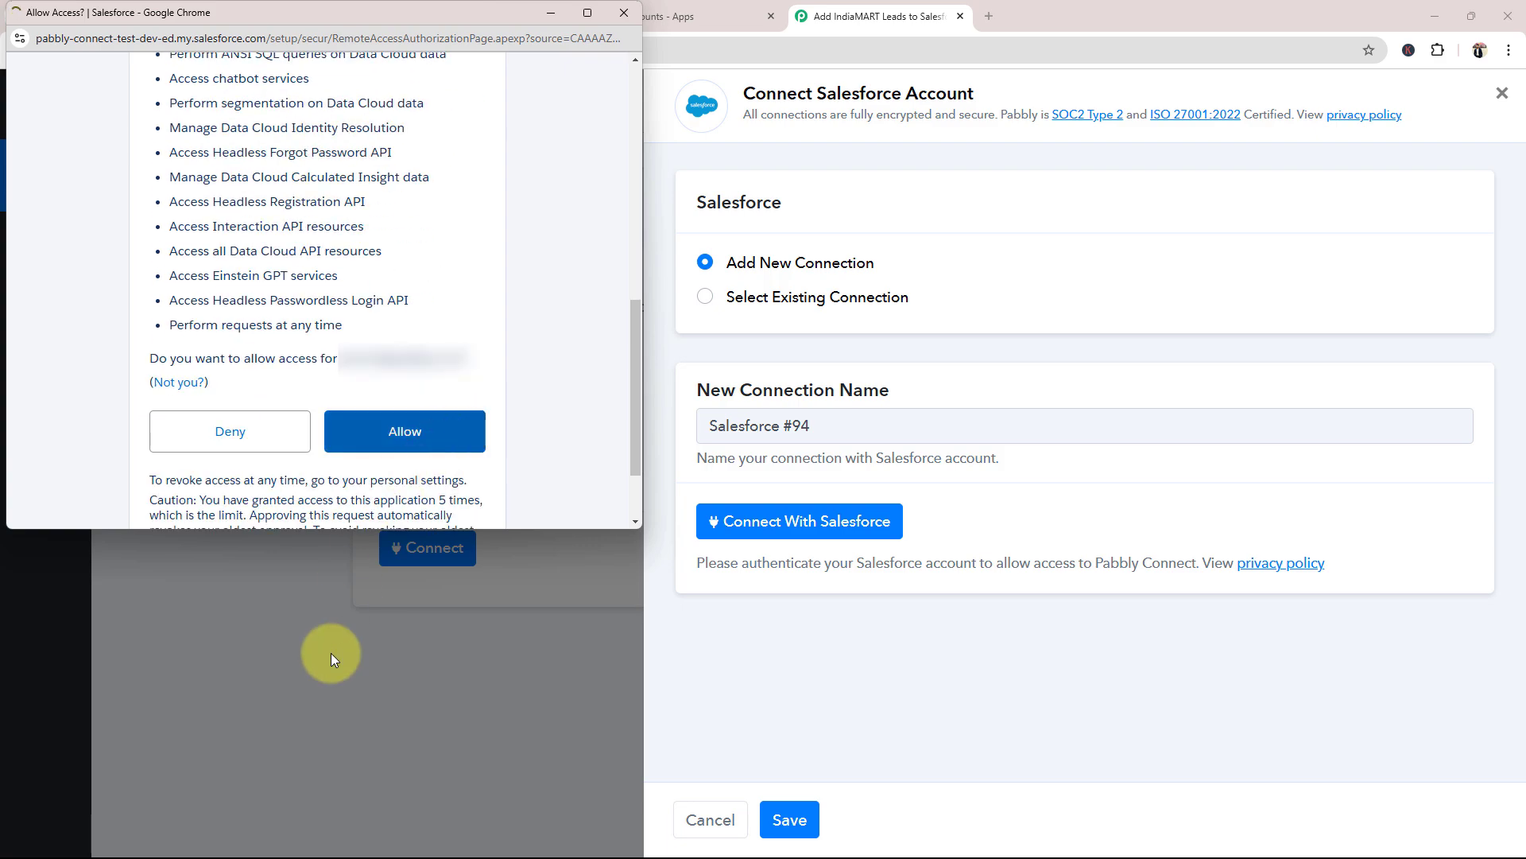
click(395, 430)
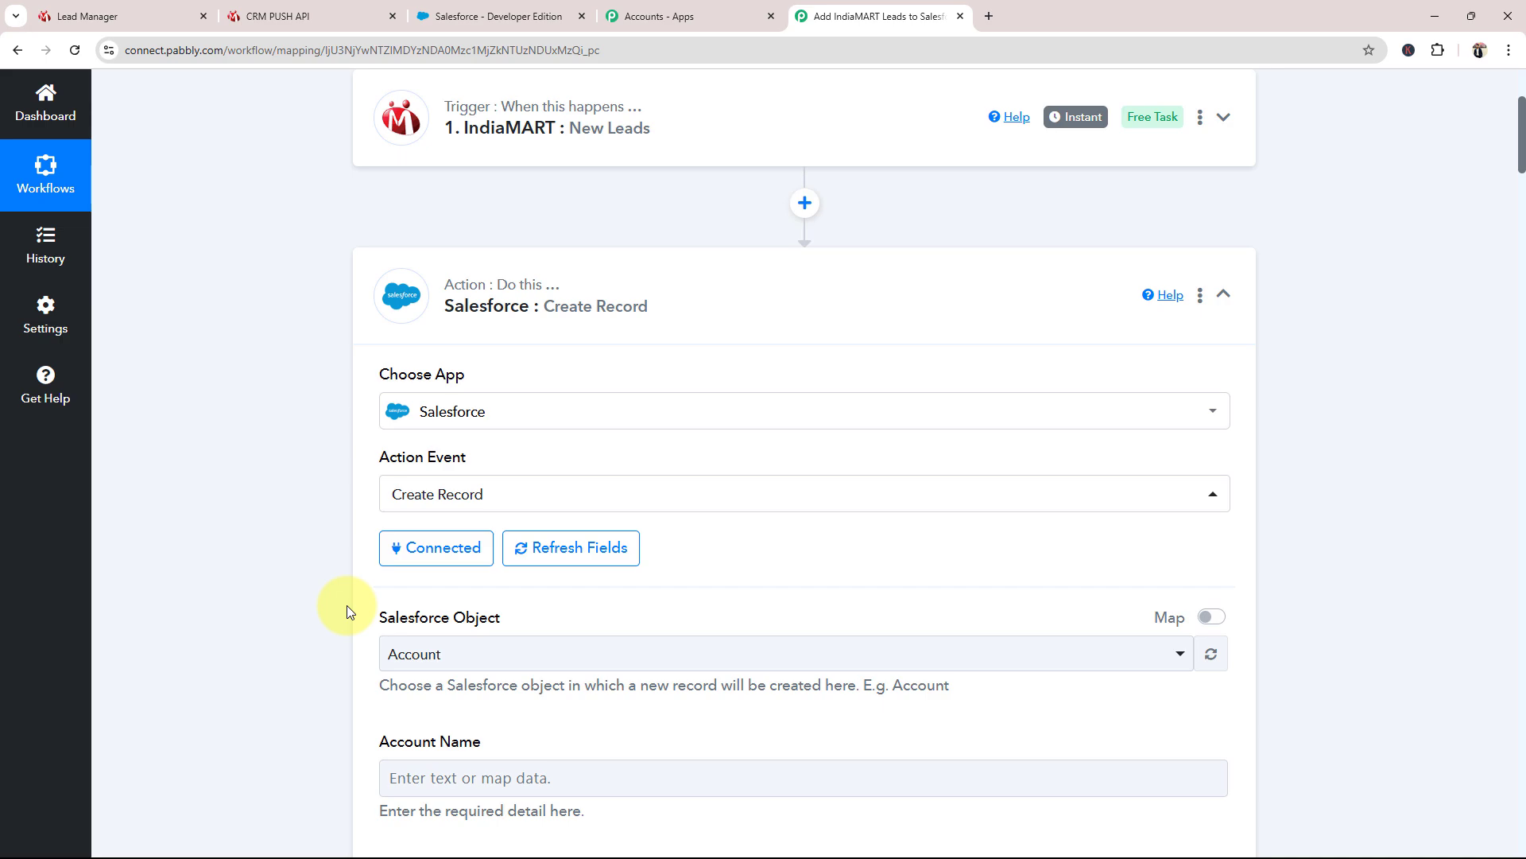
Step: Set the Salesforce object in which the record is created to Contact
scroll(299, 616, down, 3)
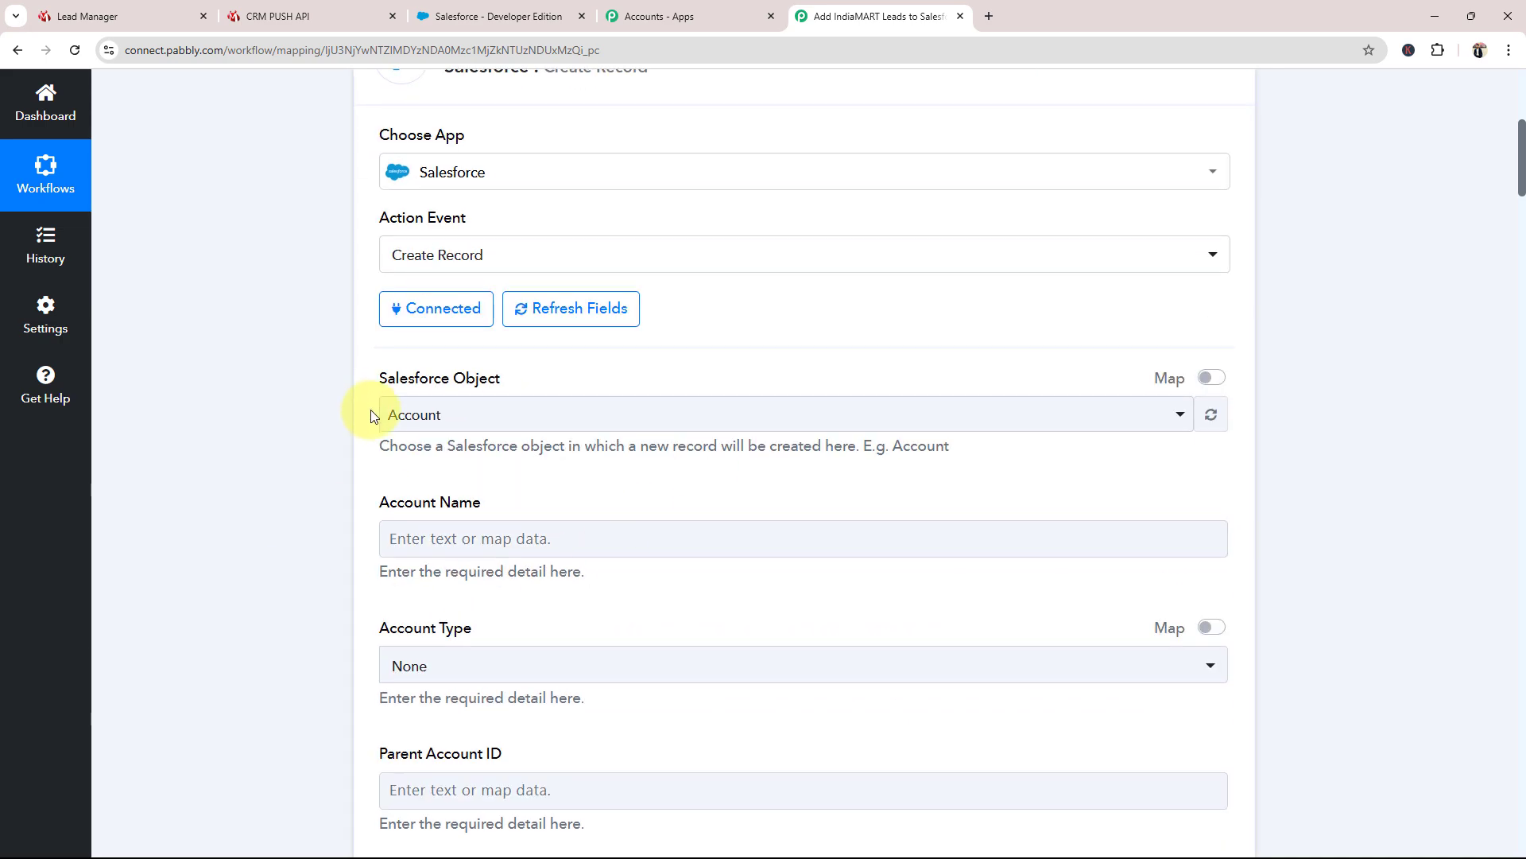
scroll(373, 407, down, 2)
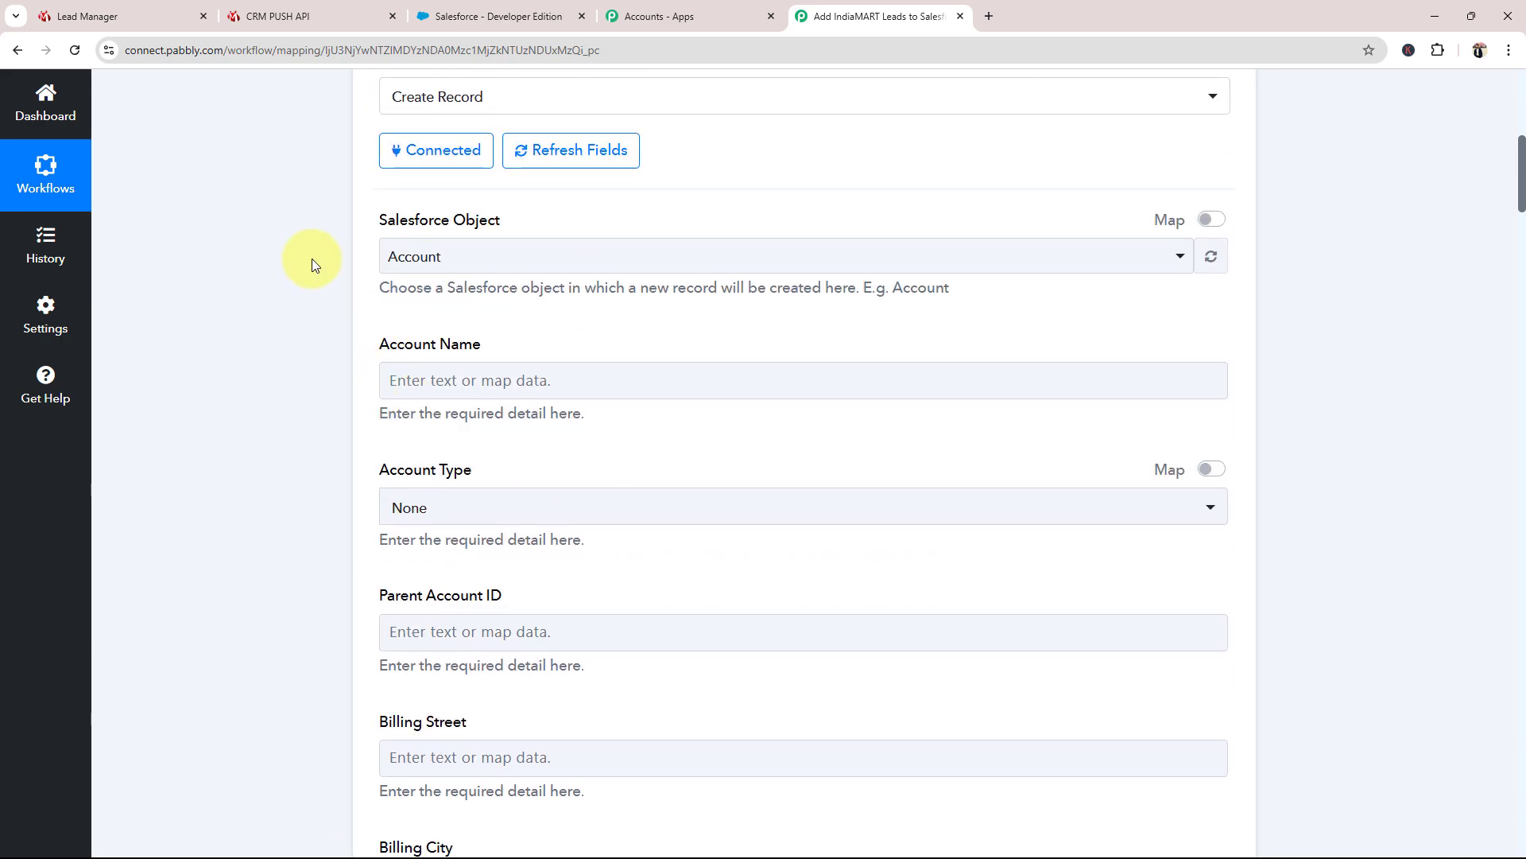
click(521, 256)
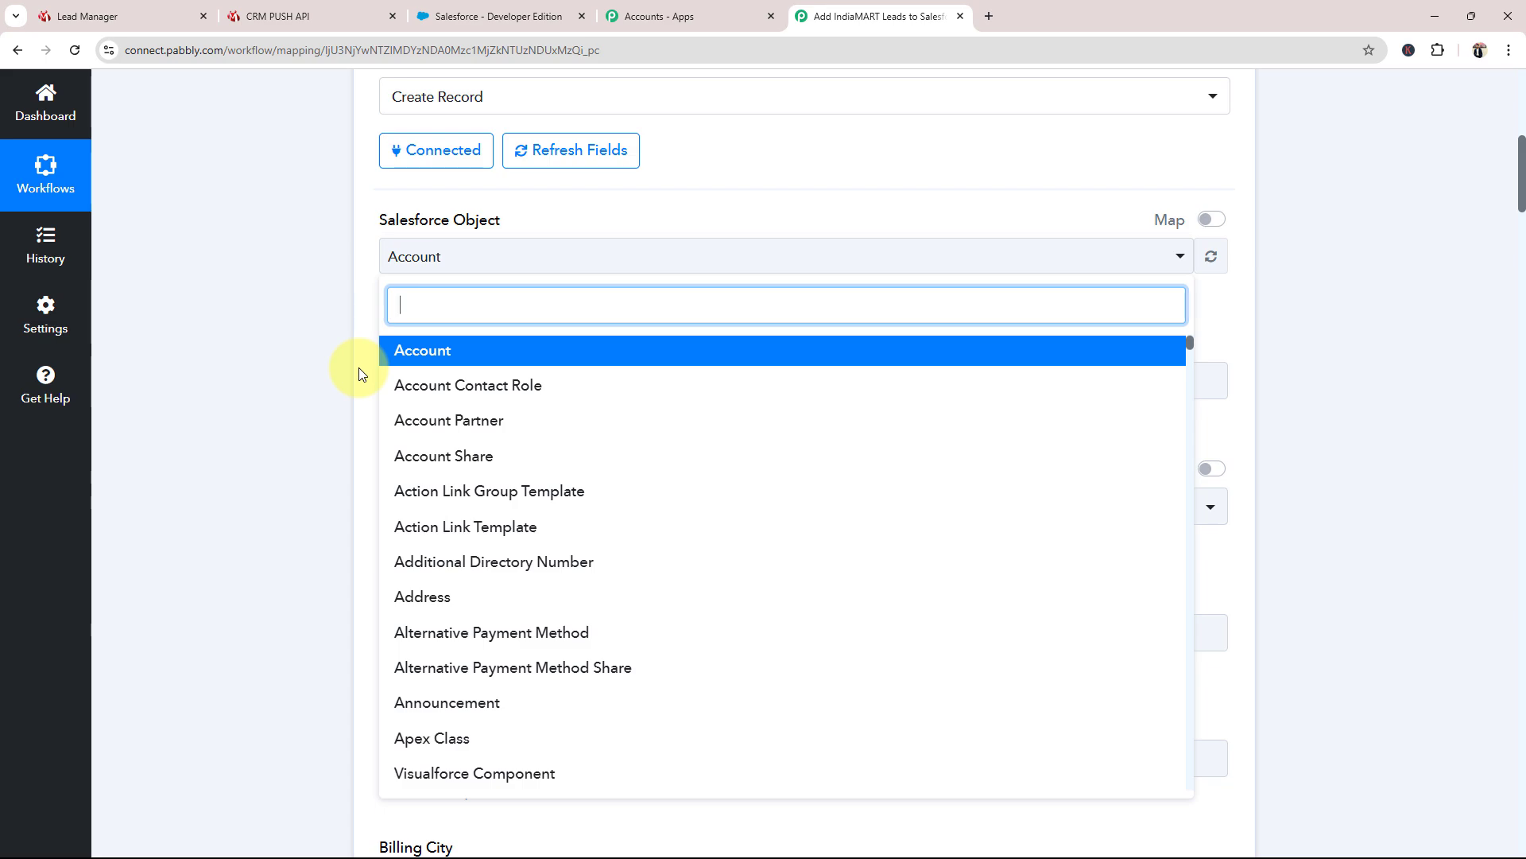
text(Con)
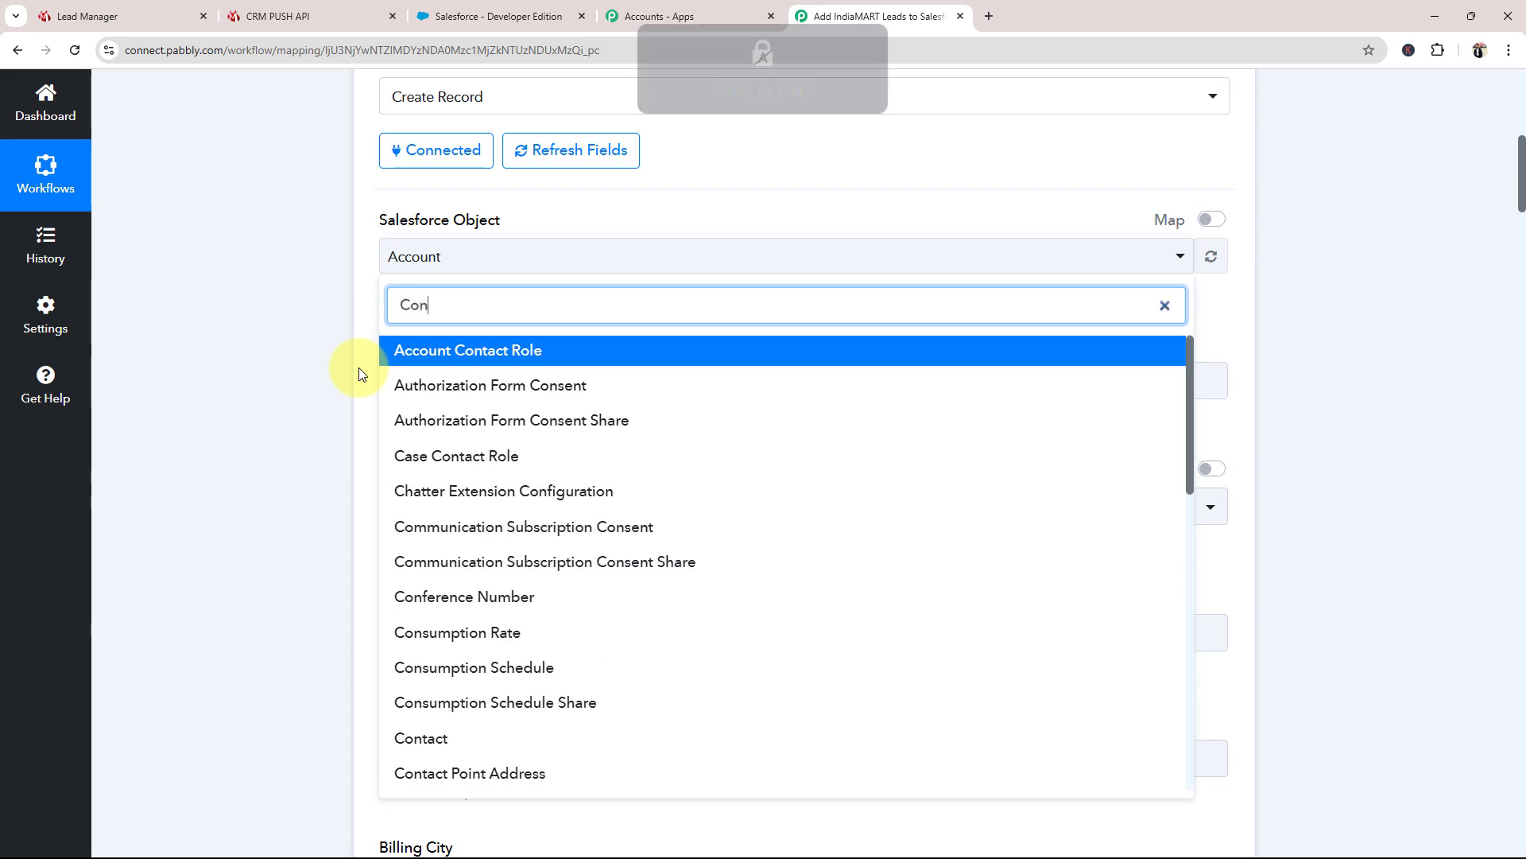
text(t)
click(395, 423)
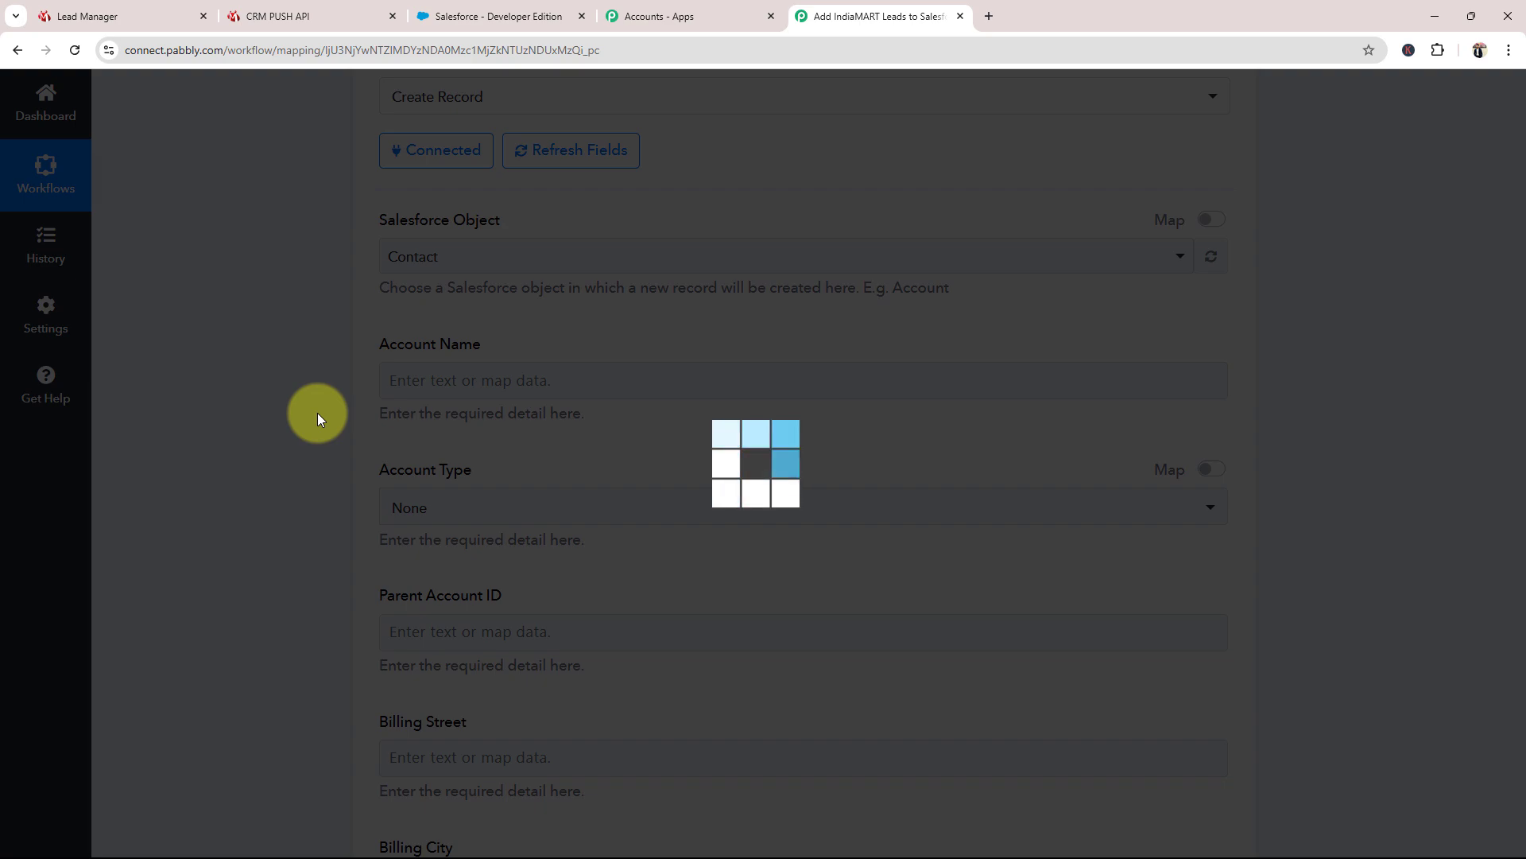
Step: Review the Contact record's available fields, such as names and address, and the IndiaMART trigger that supplies the lead data
scroll(330, 417, down, 9)
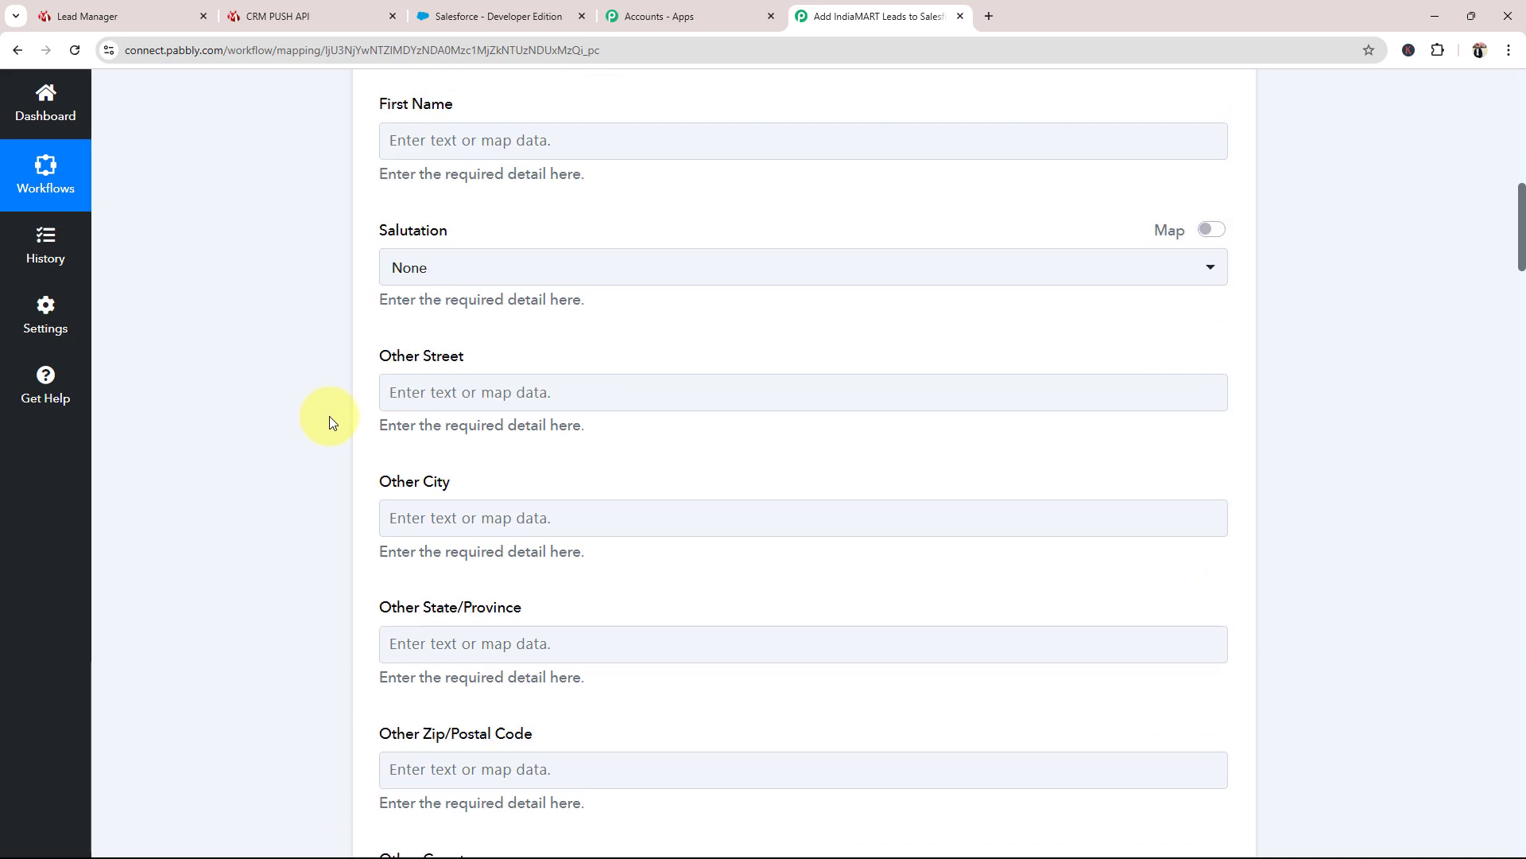
scroll(337, 423, up, 7)
scroll(337, 423, up, 4)
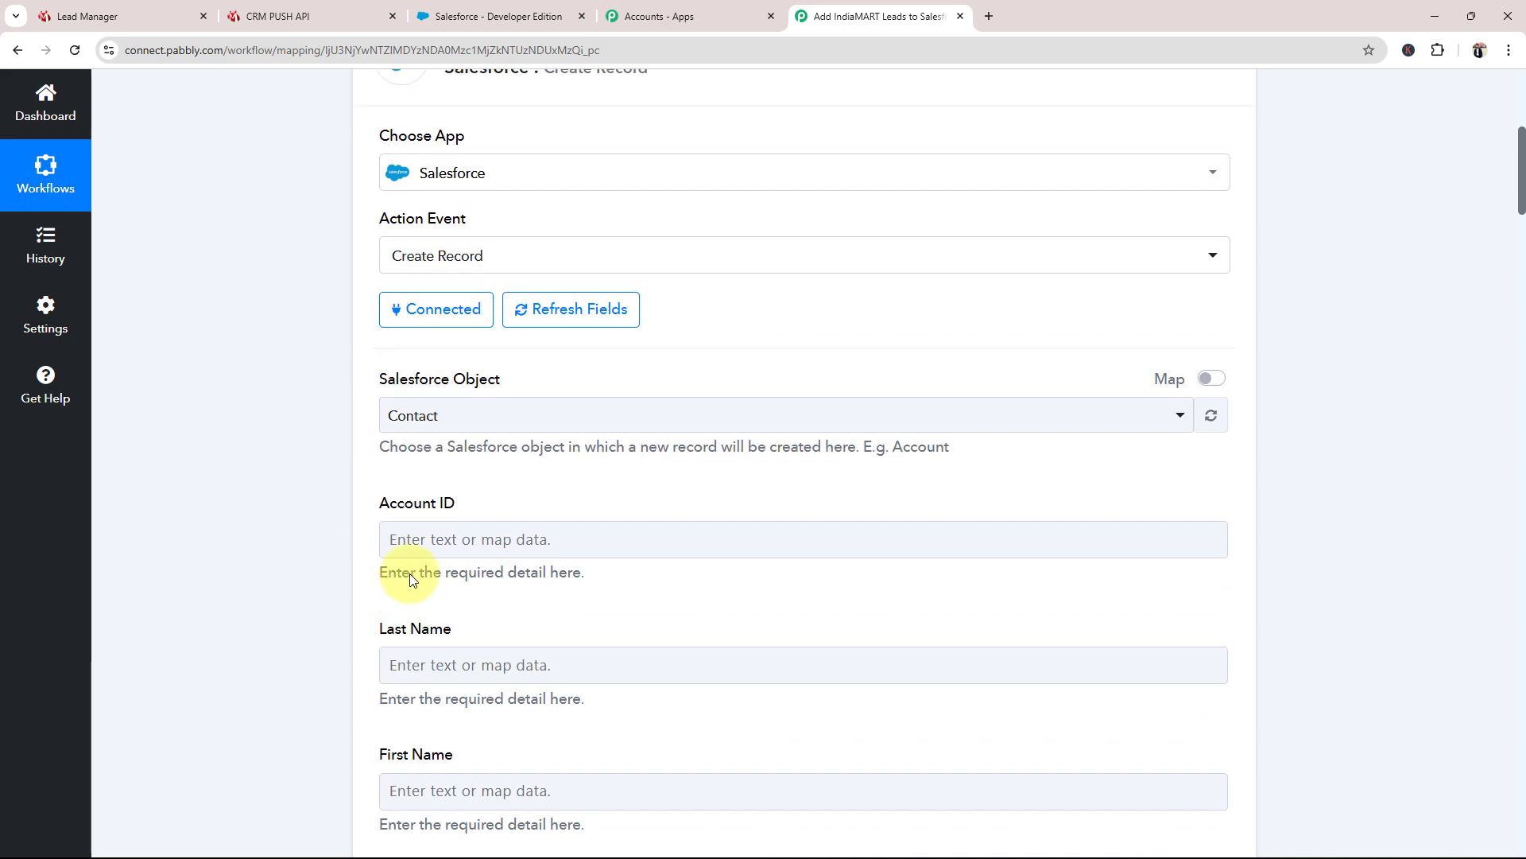
scroll(334, 581, down, 2)
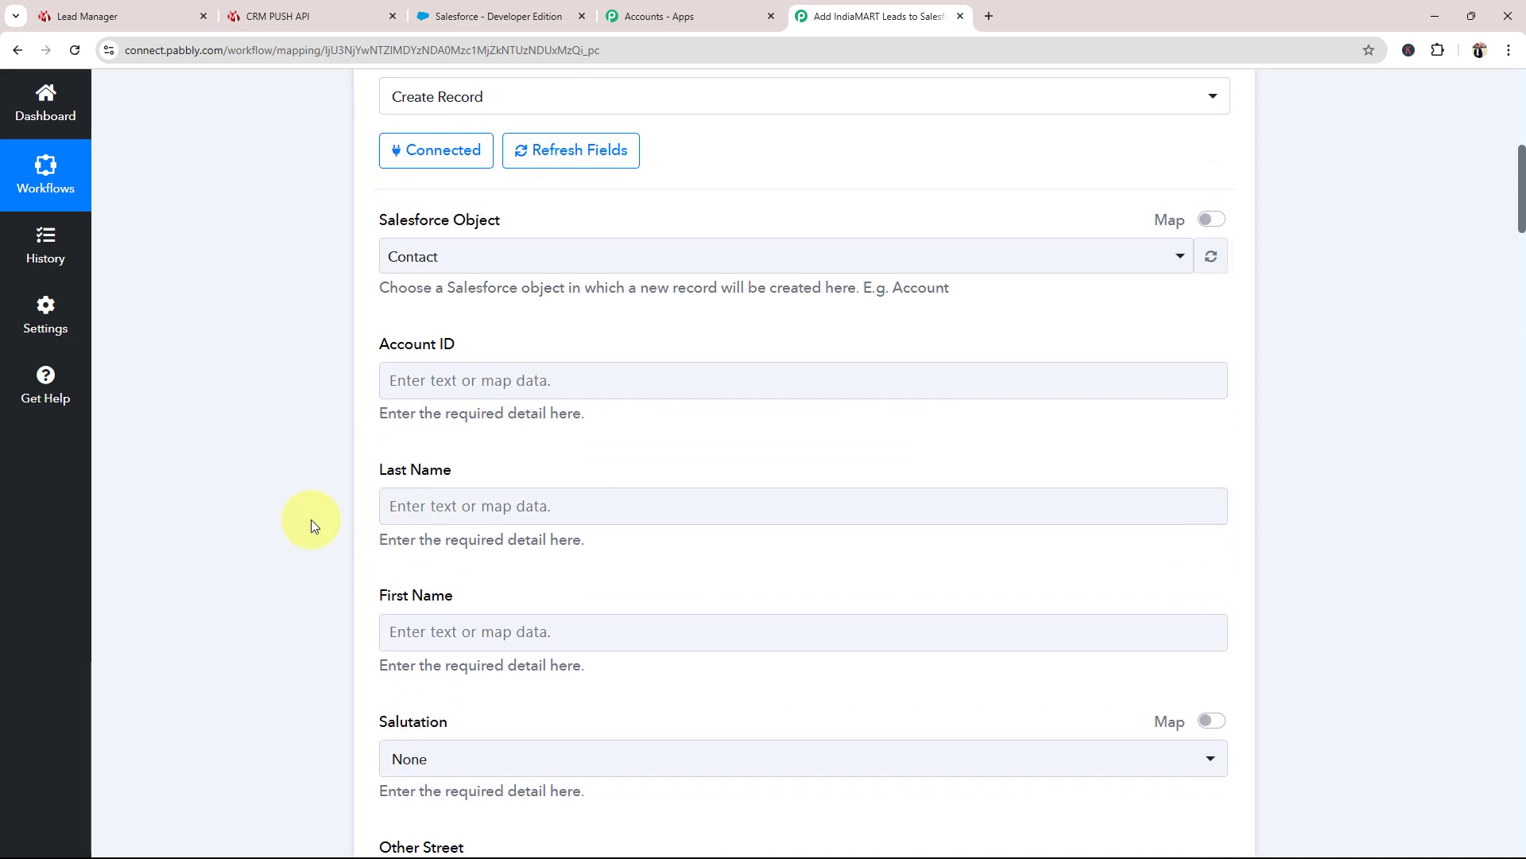
scroll(316, 558, down, 2)
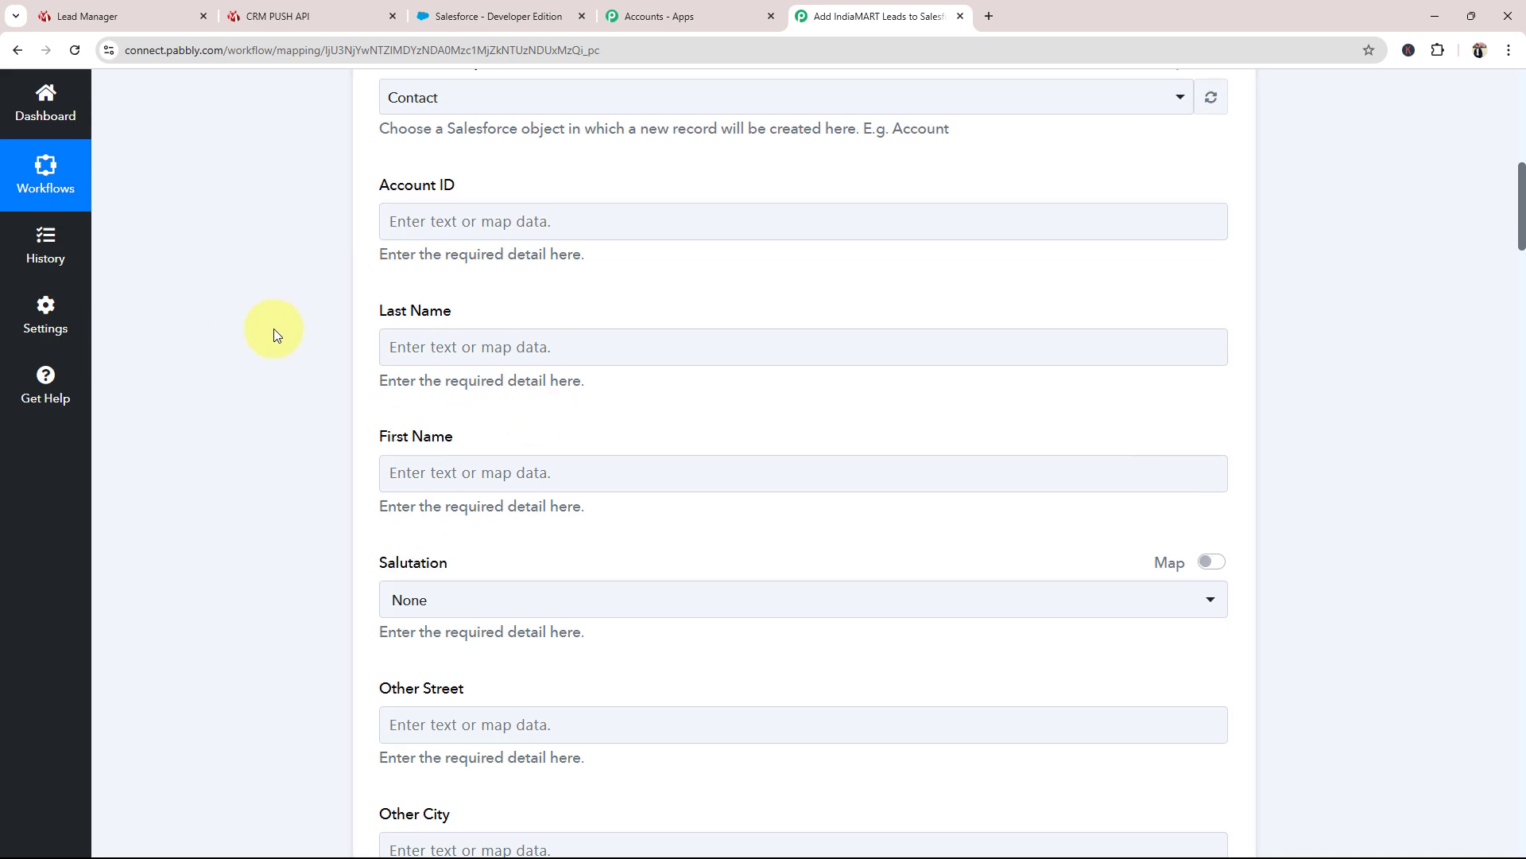
scroll(225, 369, up, 8)
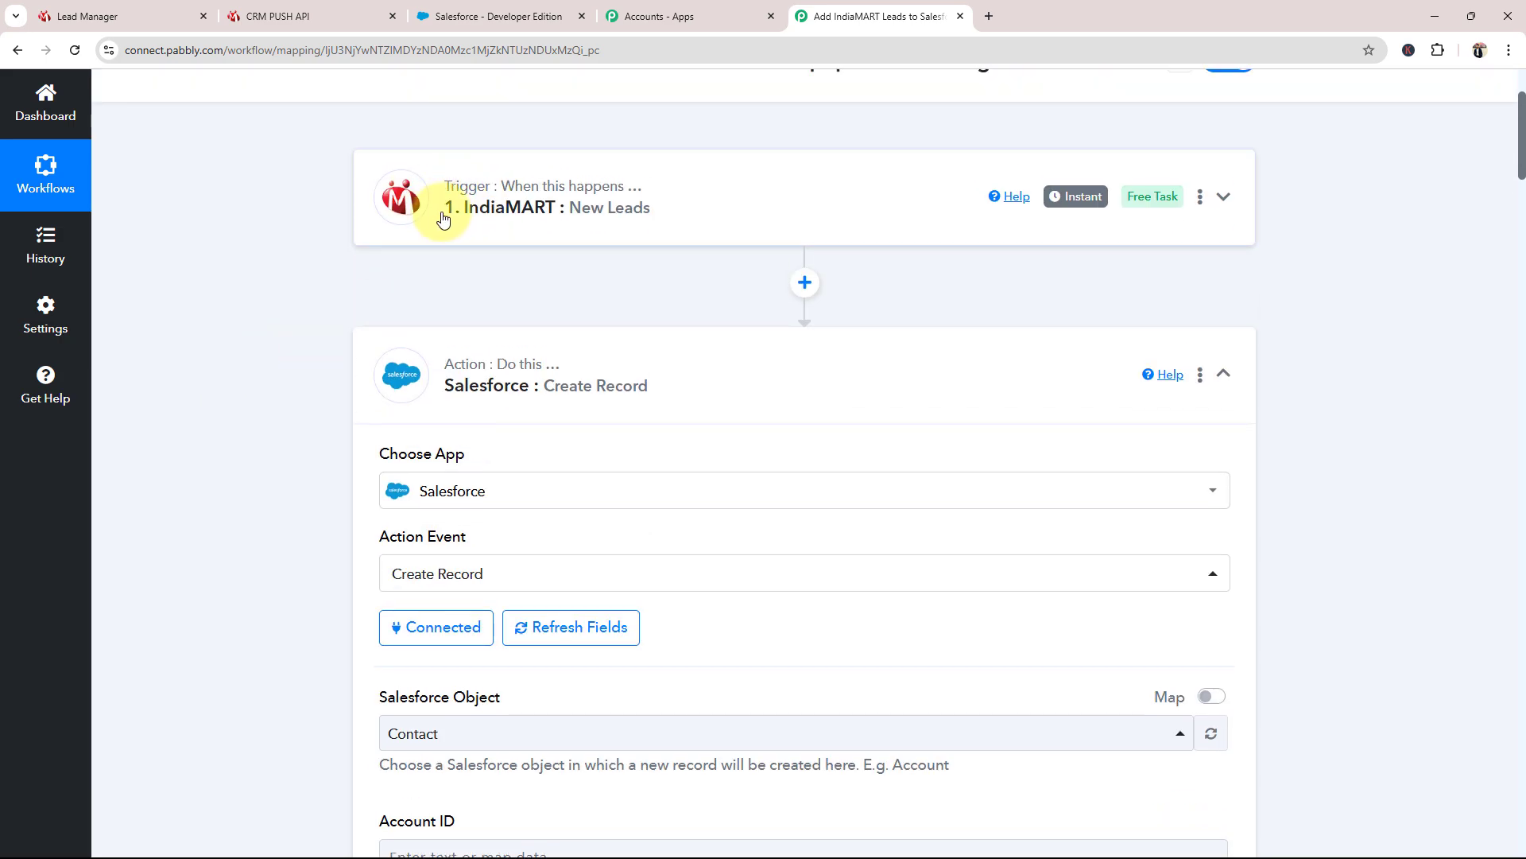
scroll(368, 327, down, 8)
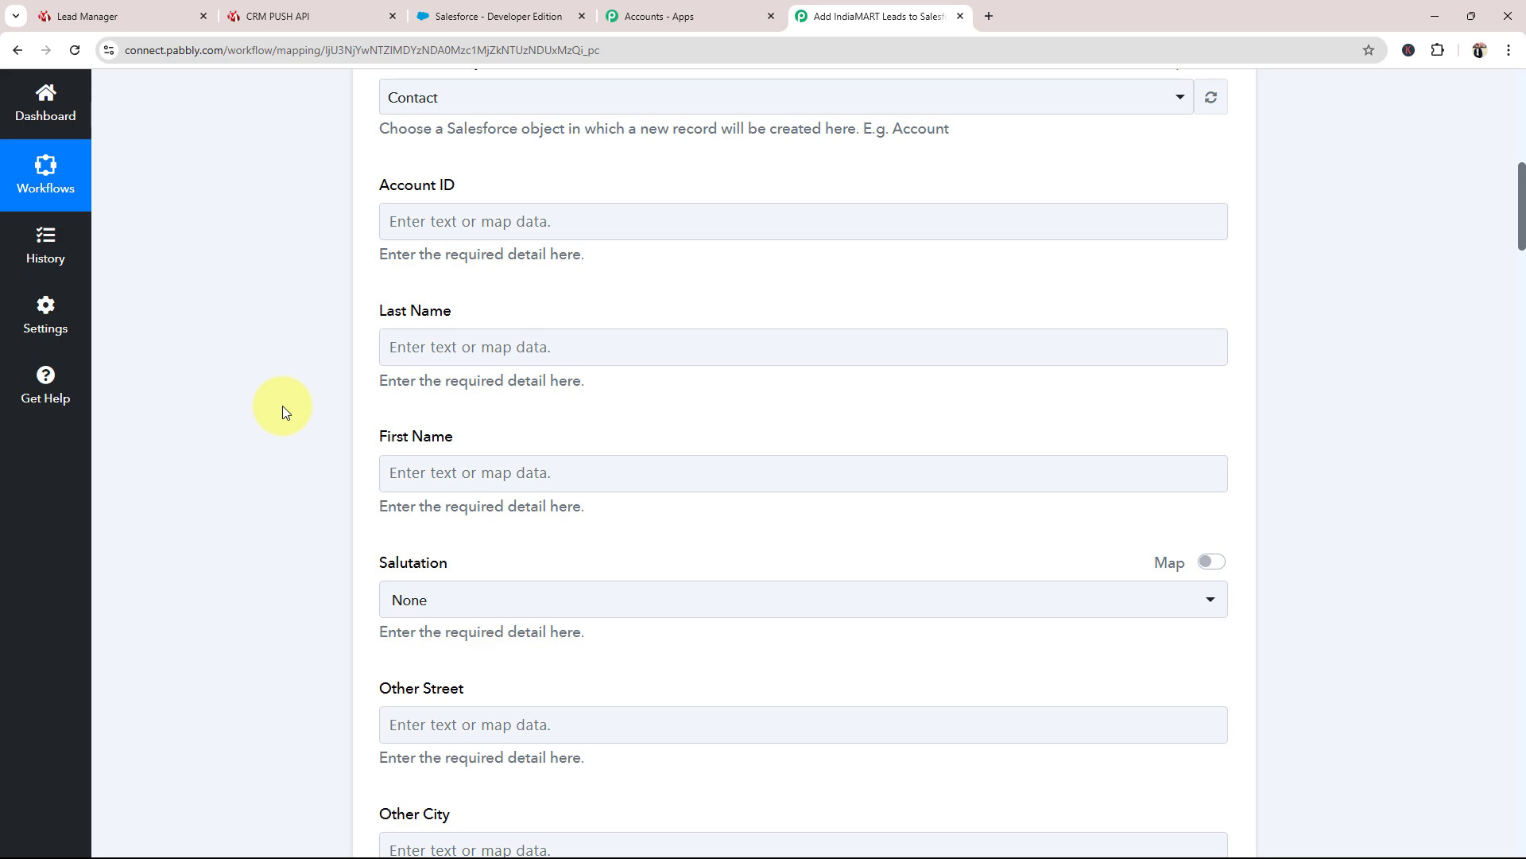
Step: Map the contact's Last Name field to RESPONSE SENDER NAME from the IndiaMART New Leads data
scroll(283, 408, down, 2)
click(384, 179)
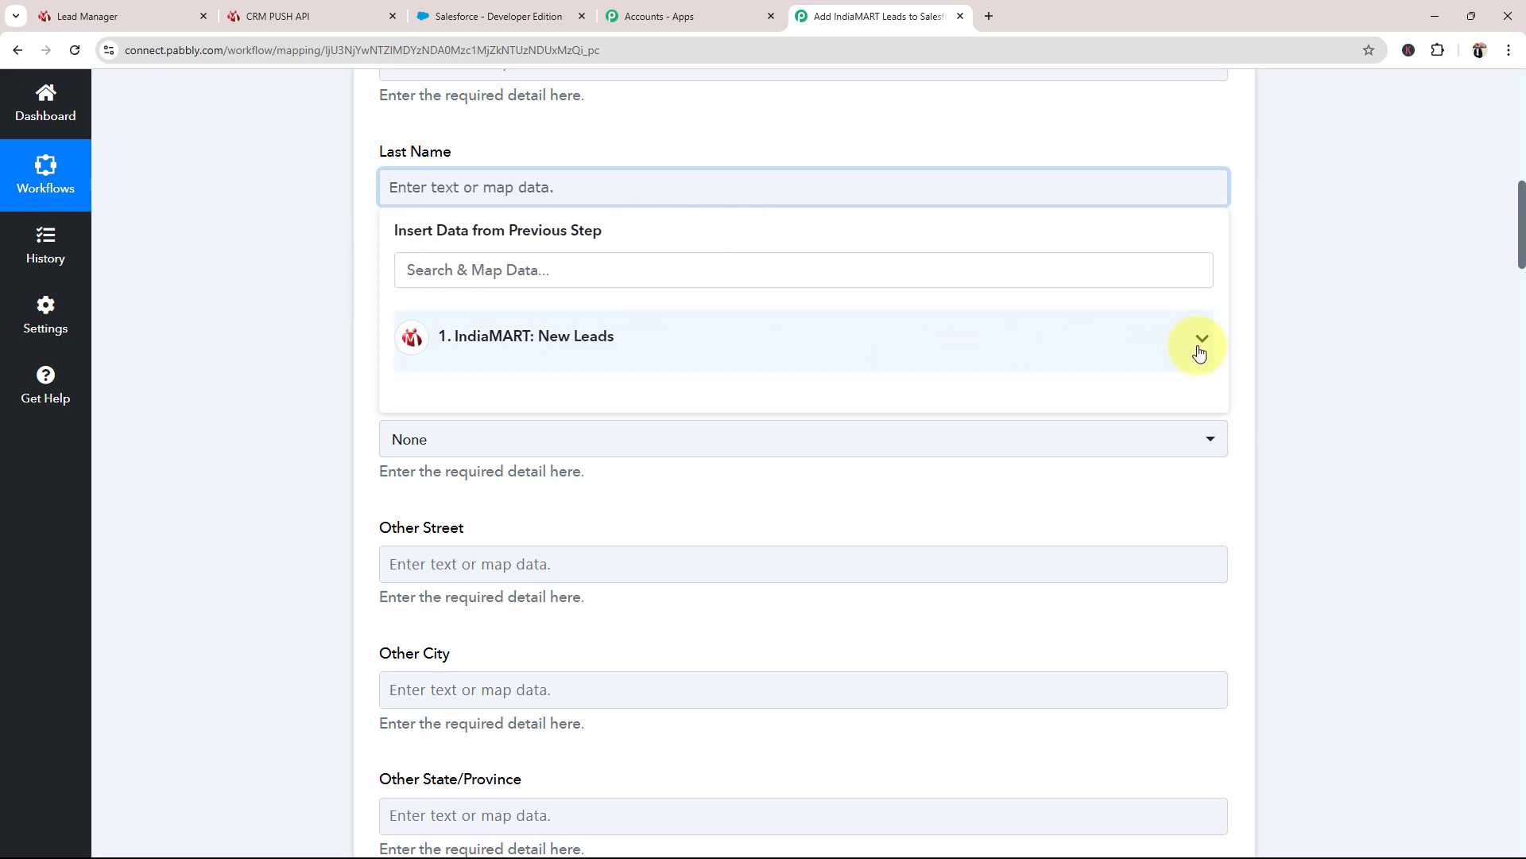
click(441, 270)
text(Name)
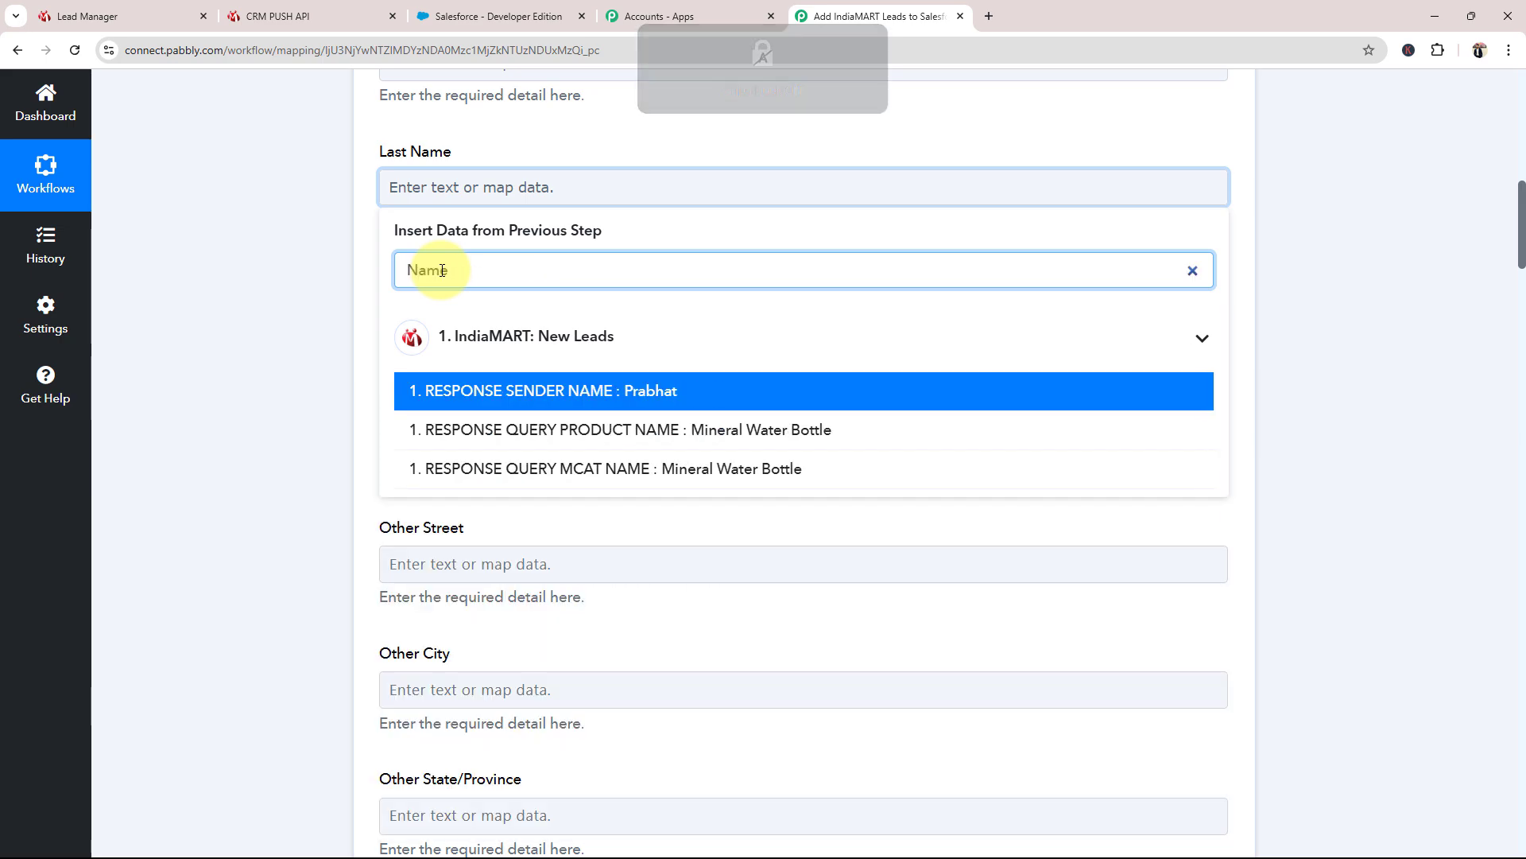
click(529, 391)
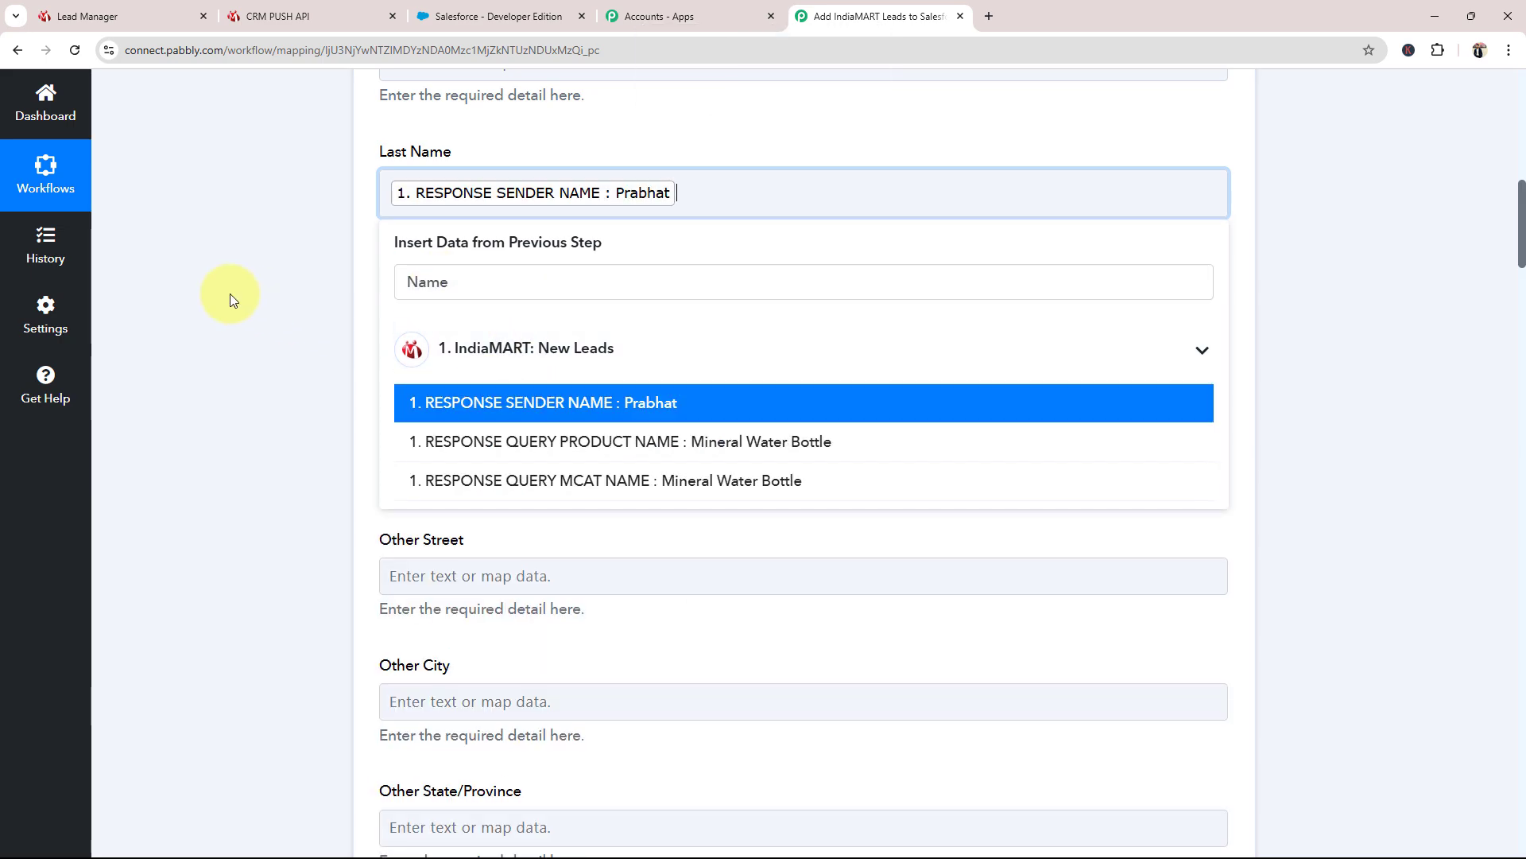
click(239, 296)
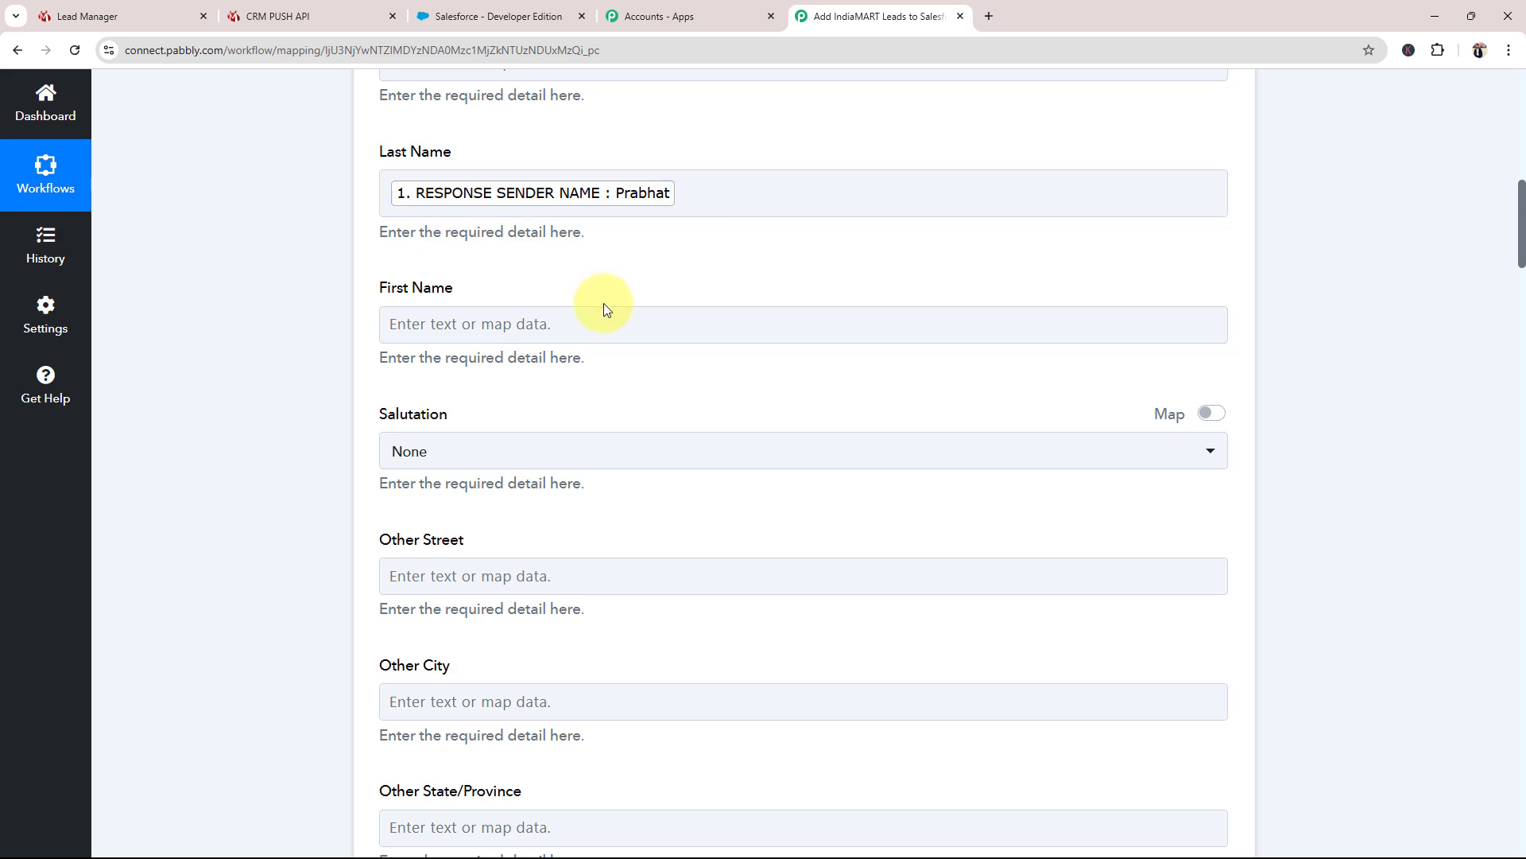
Step: Map the contact's First Name field to RESPONSE SENDER NAME from the IndiaMART New Leads data
click(561, 324)
click(272, 283)
scroll(426, 254, down, 2)
click(426, 247)
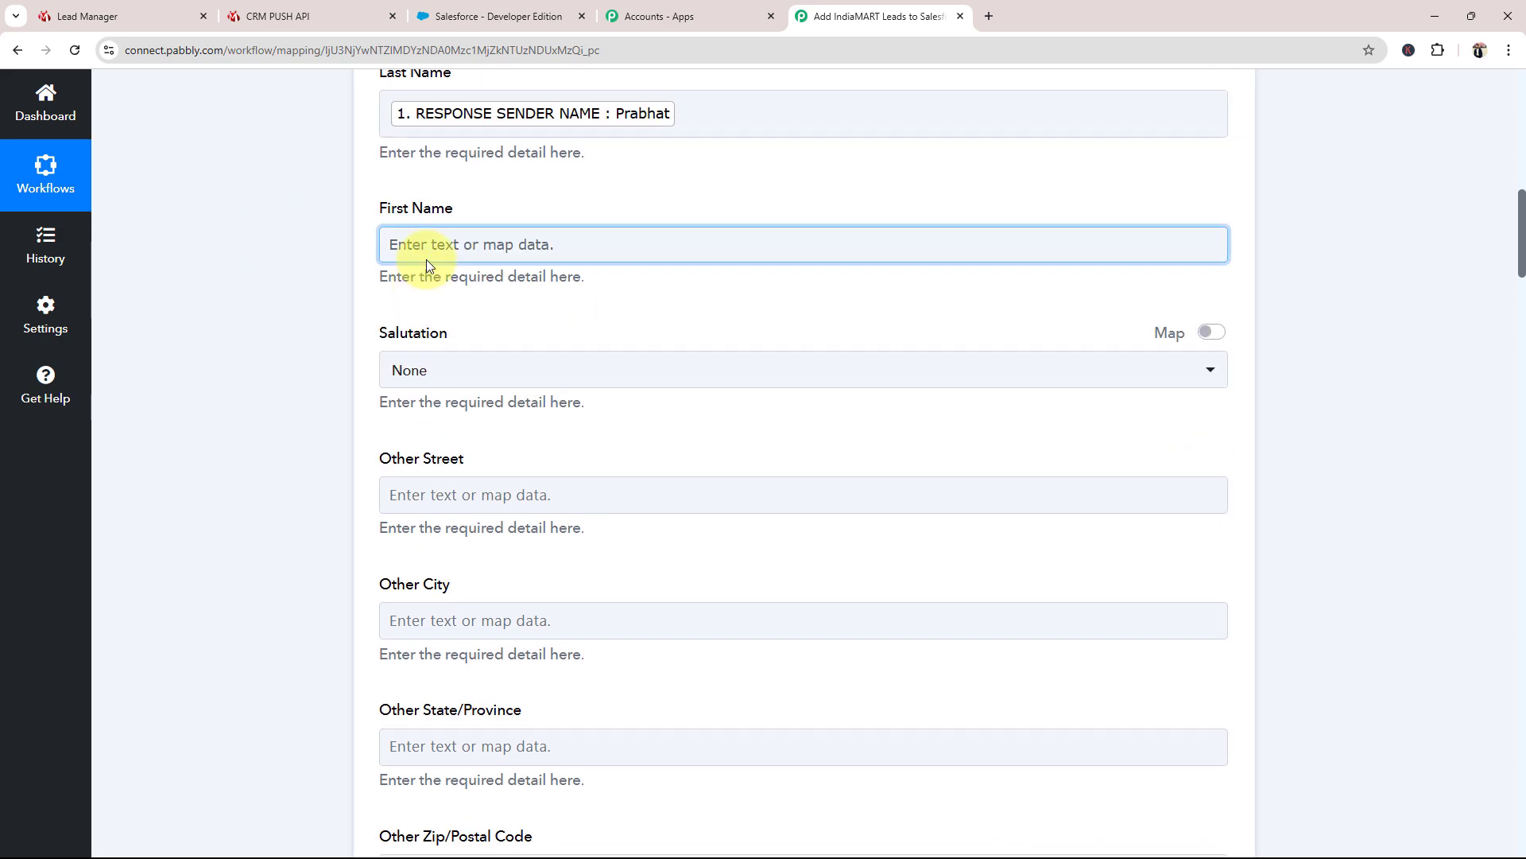
click(441, 332)
text(Name)
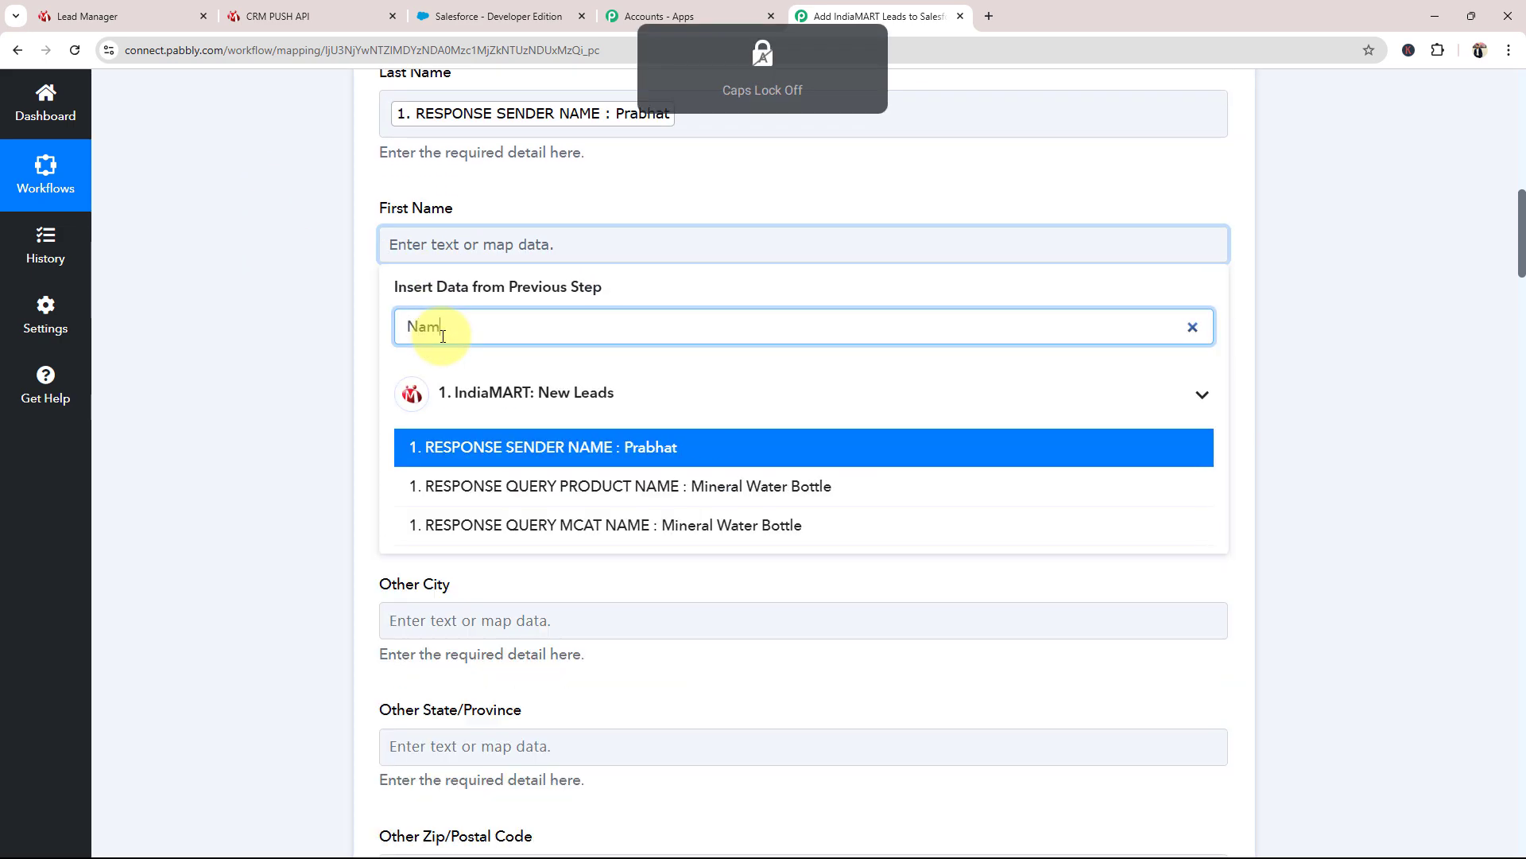
click(515, 446)
click(297, 352)
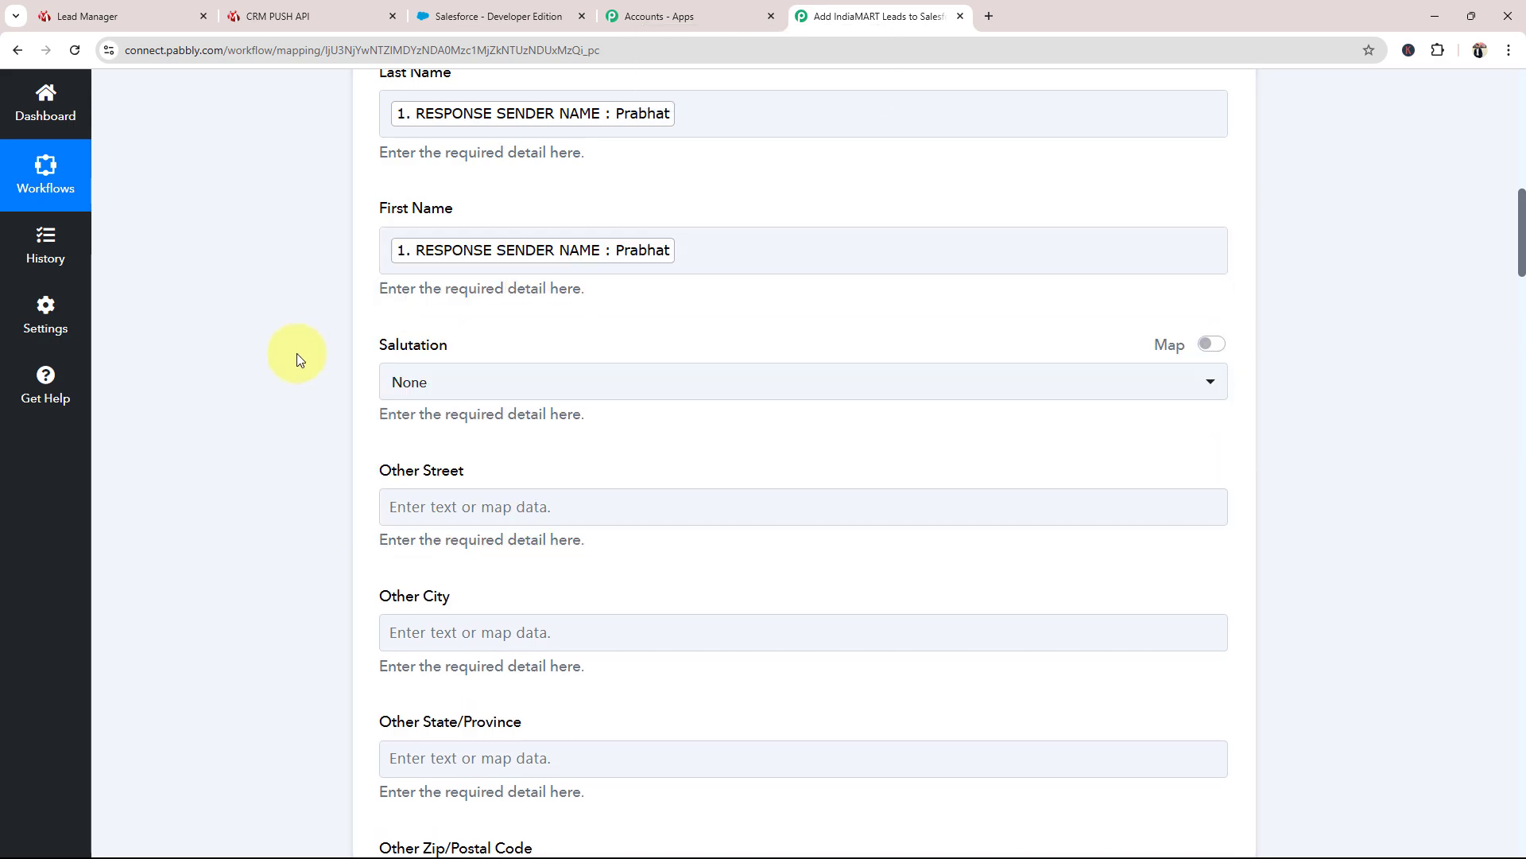
Step: Map the contact's Other Street field to RESPONSE SENDER ADDRESS from the IndiaMART New Leads data
scroll(298, 353, up, 1)
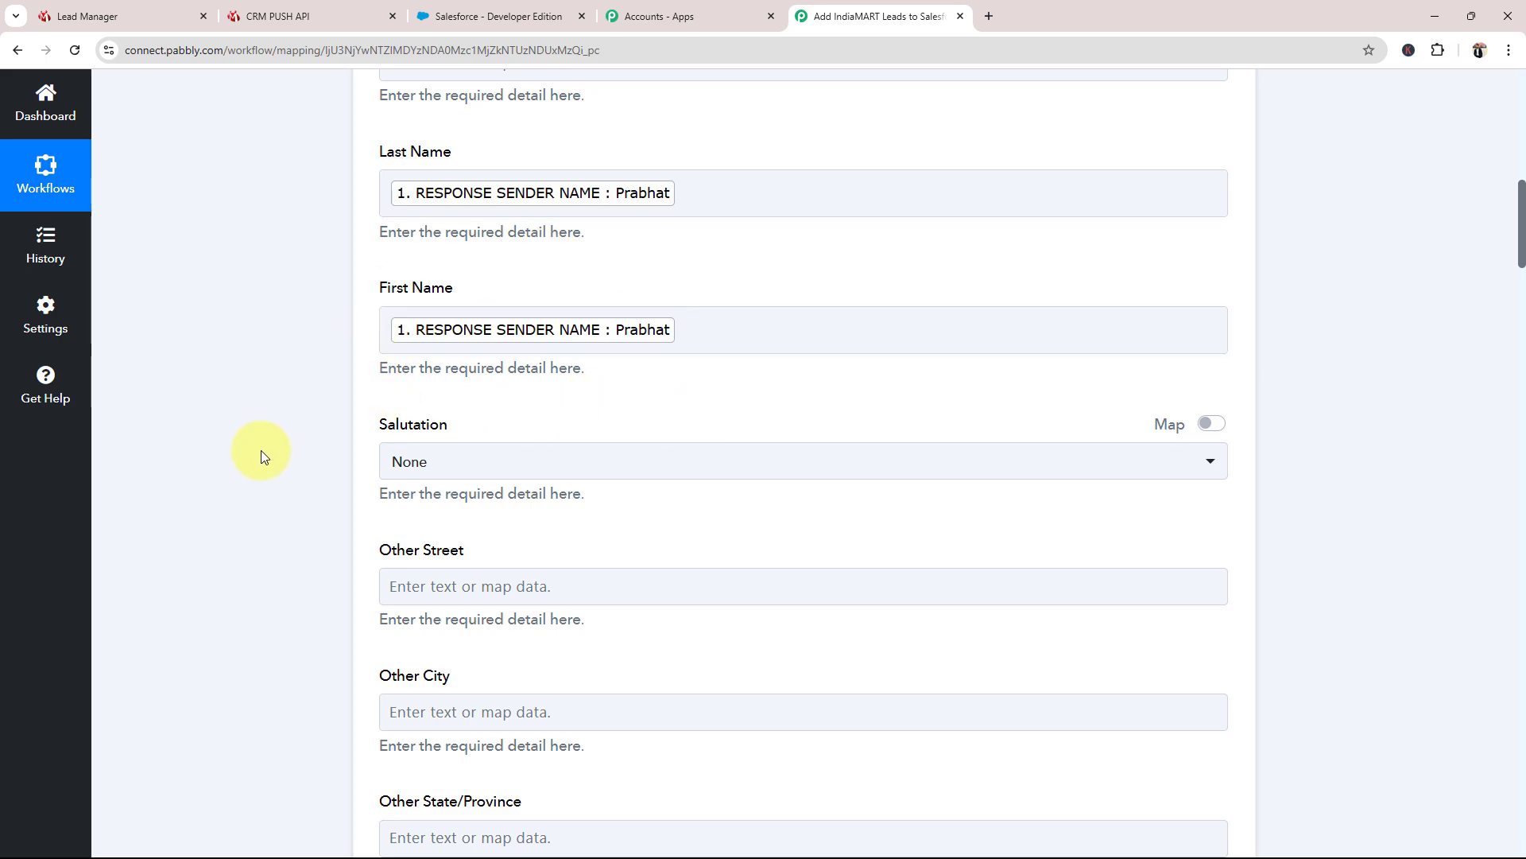
scroll(262, 453, down, 4)
click(395, 270)
click(405, 350)
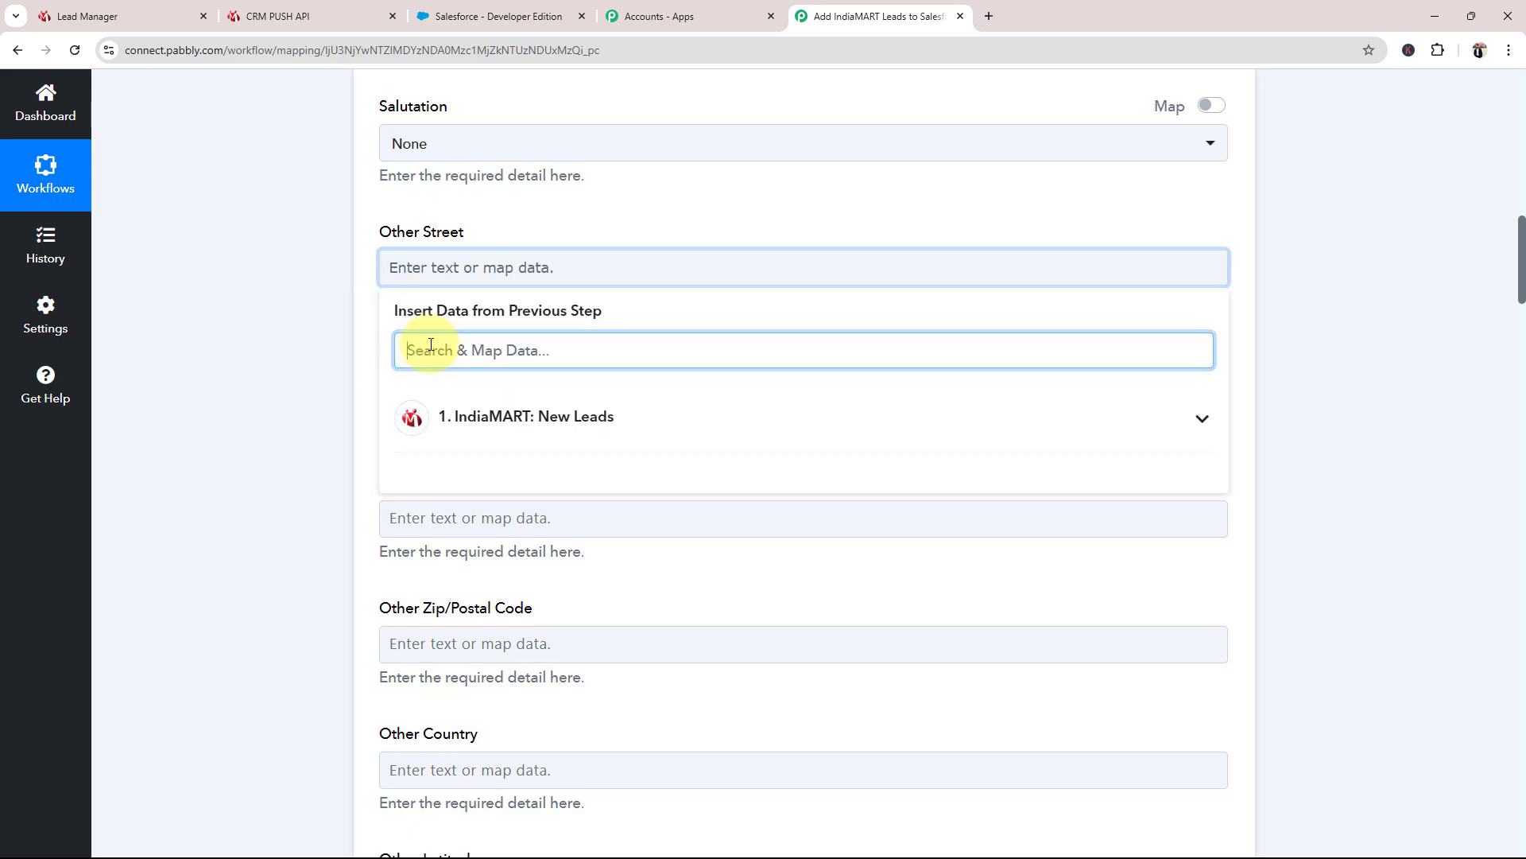
text(add)
click(501, 477)
click(267, 431)
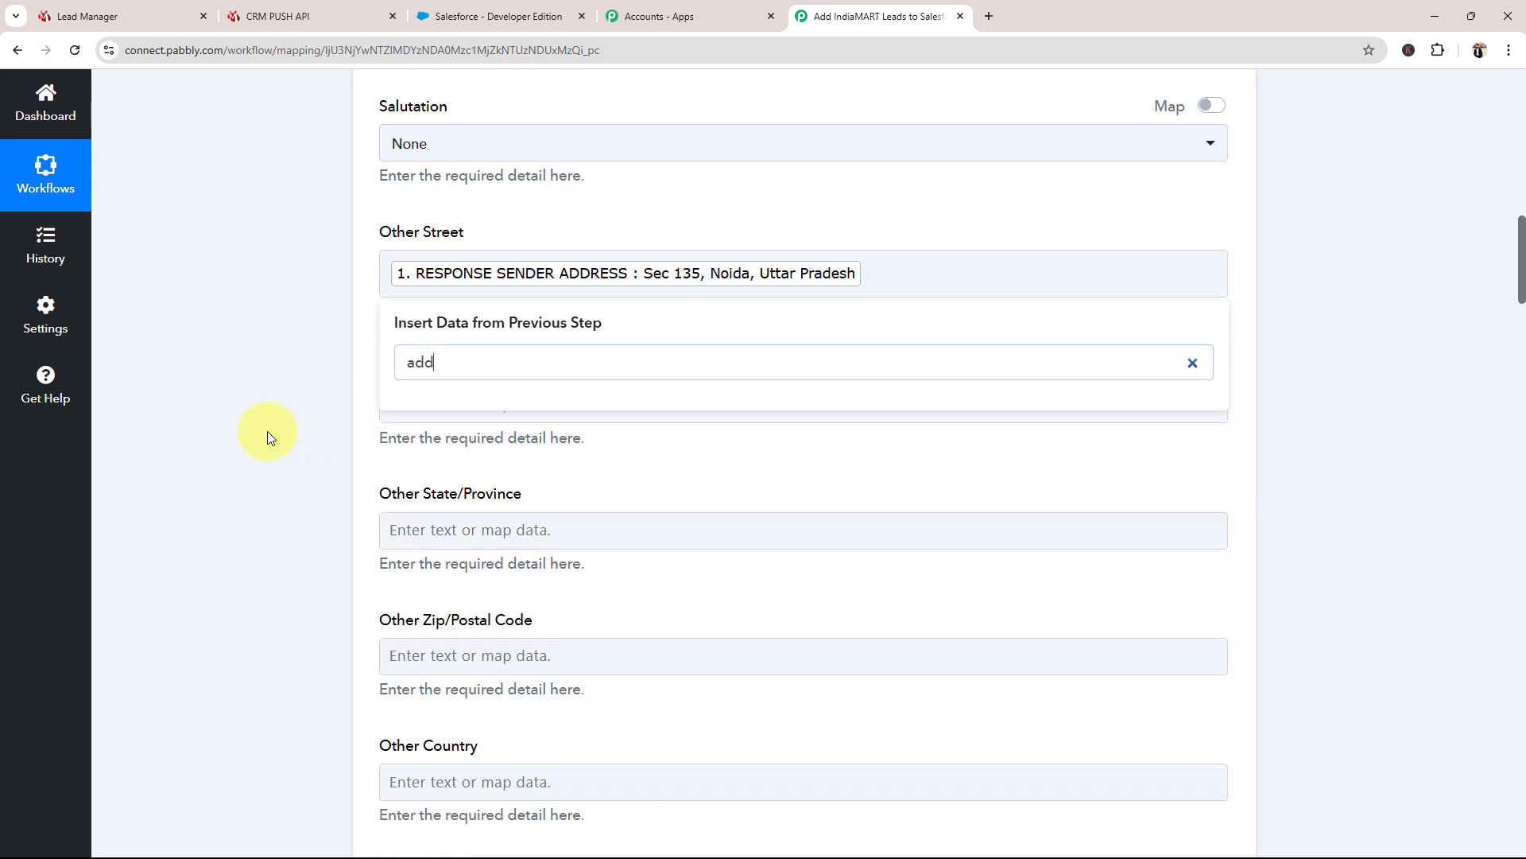
Step: Map the contact's Other City field to RESPONSE SENDER CITY from the IndiaMART New Leads data
scroll(350, 411, down, 1)
click(409, 325)
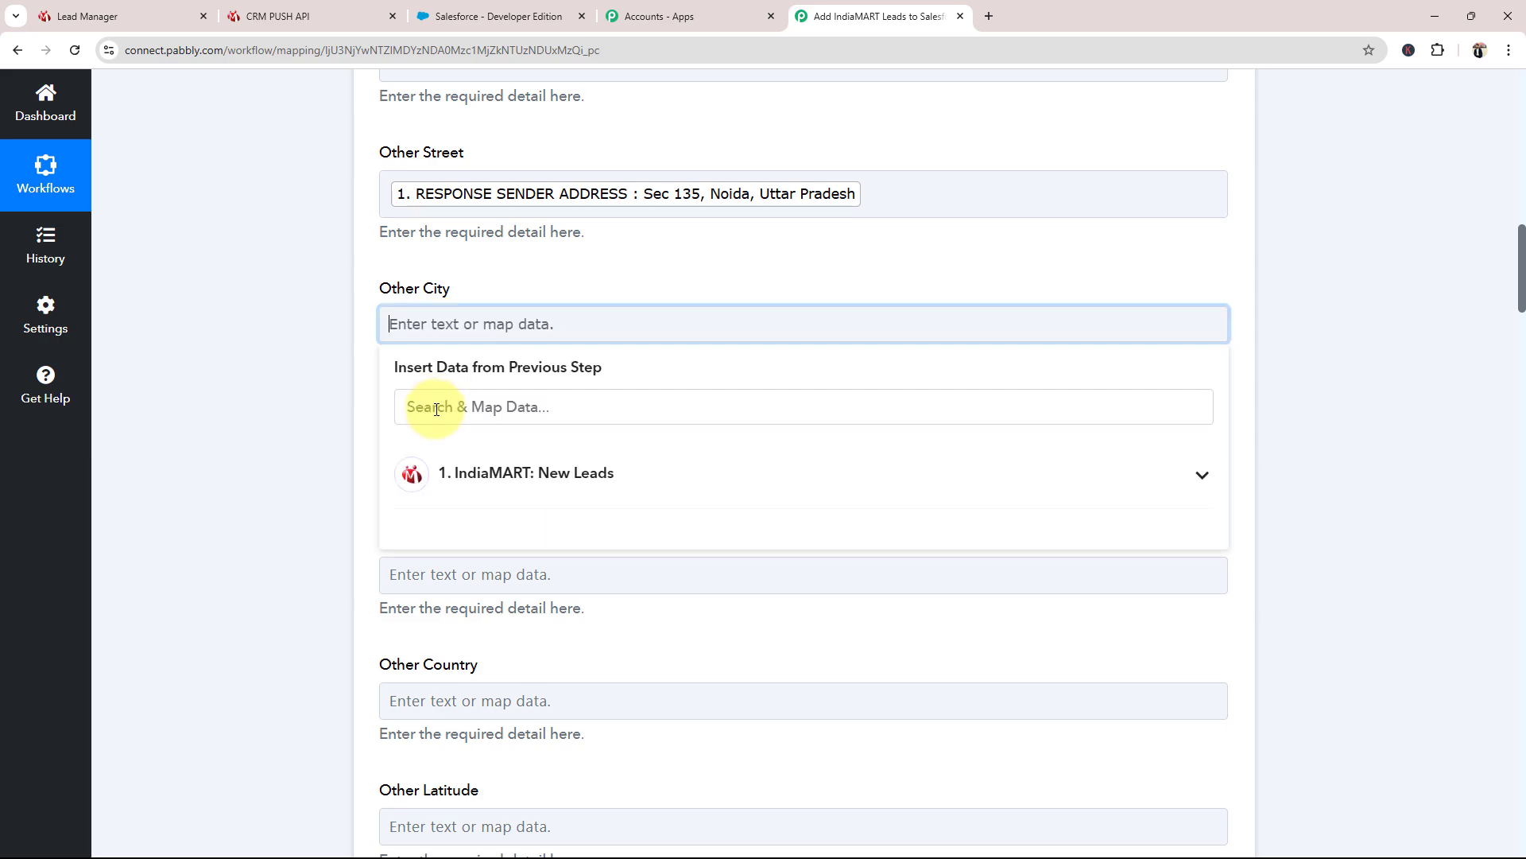
click(436, 407)
text(ci)
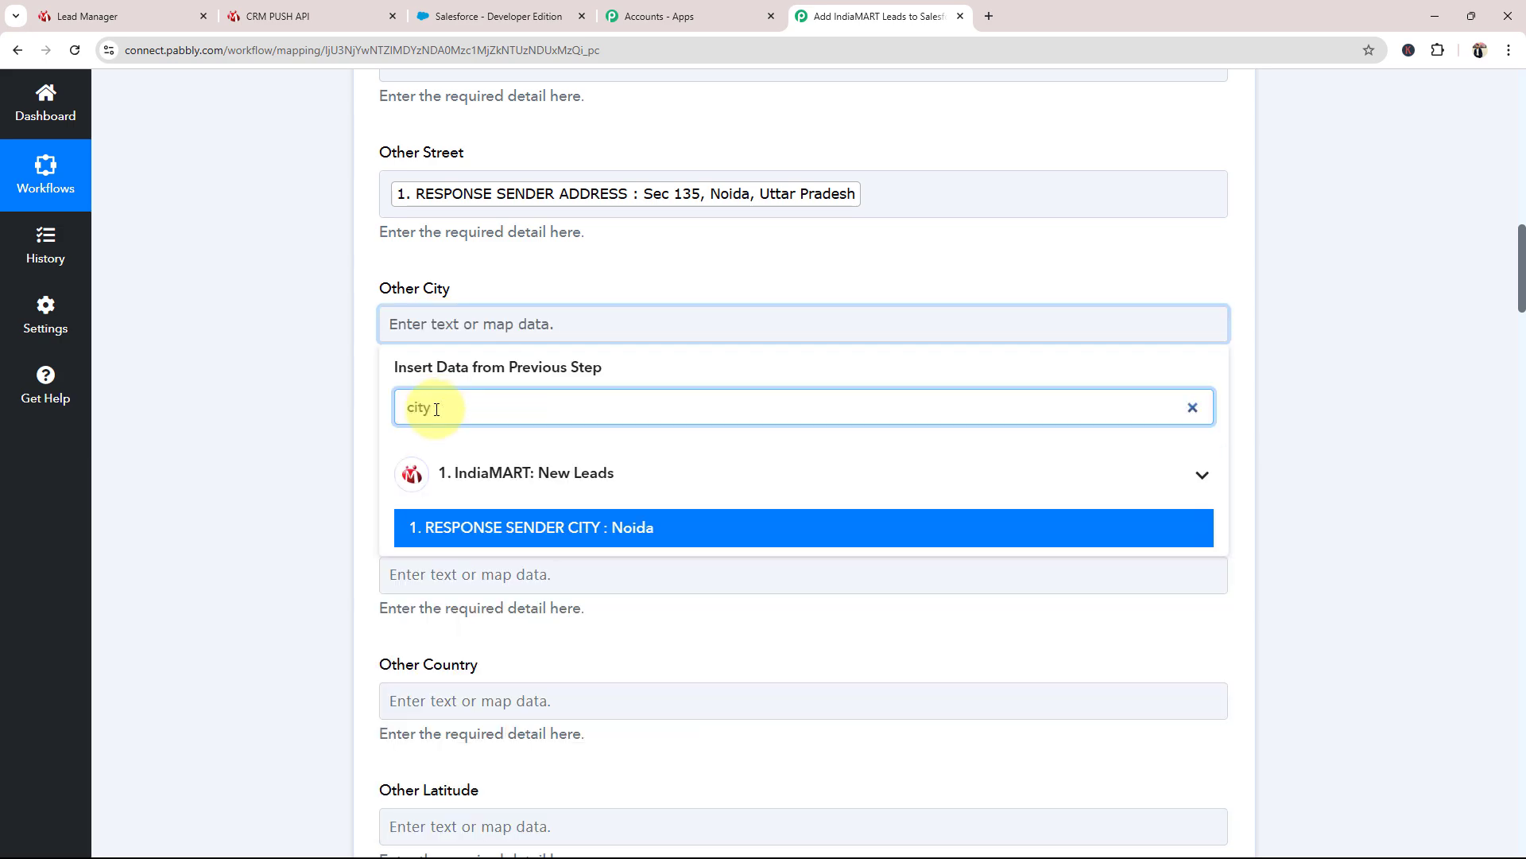
text(ty)
click(556, 528)
click(248, 508)
Step: Map the contact's Other State/Province field to RESPONSE SENDER STATE from the IndiaMART New Leads data
scroll(254, 523, down, 2)
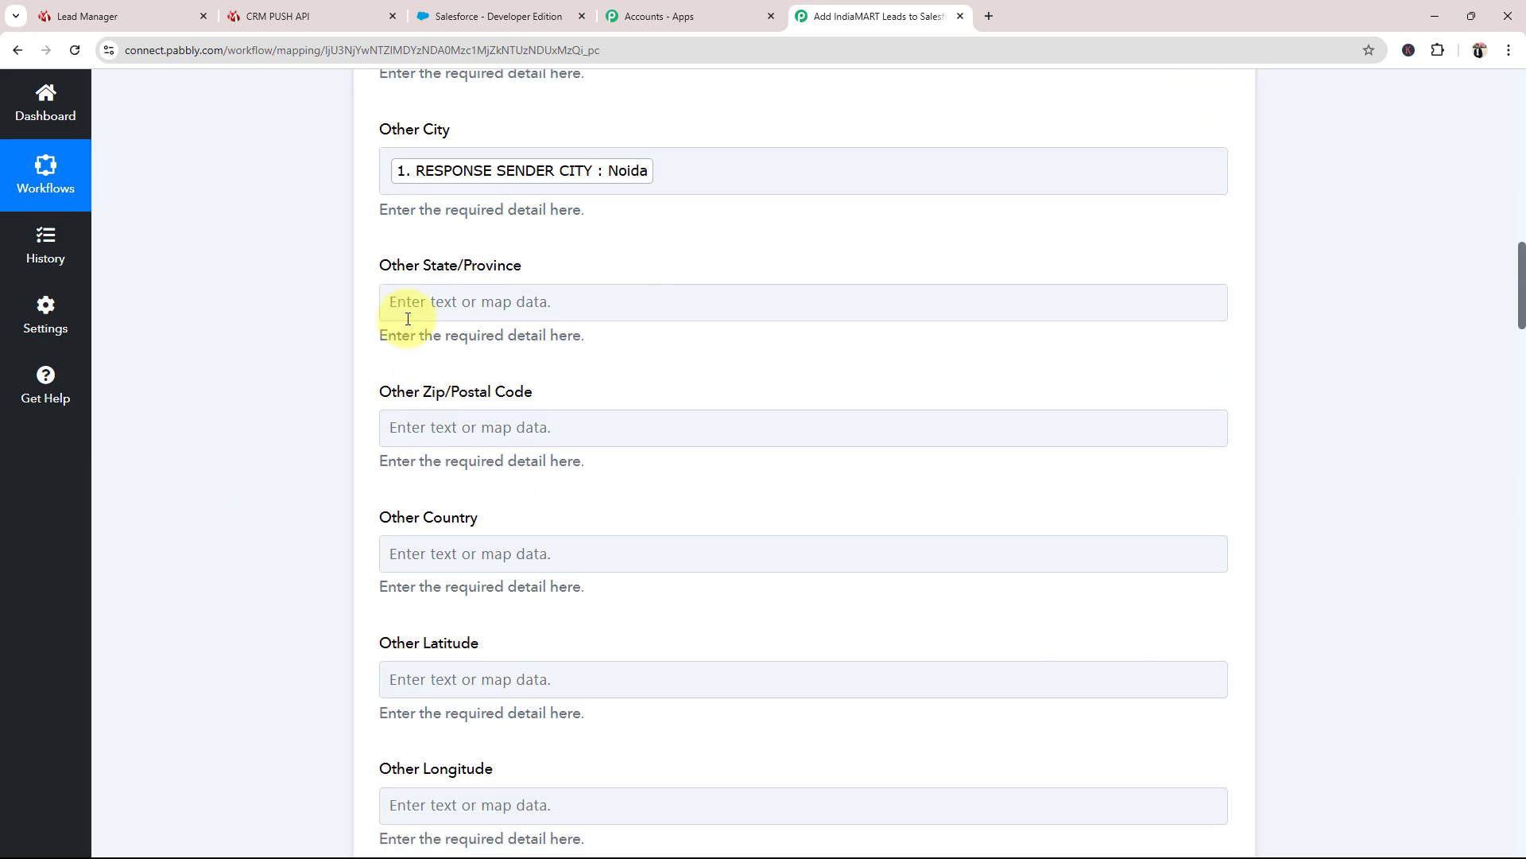
click(408, 319)
click(404, 384)
text(st)
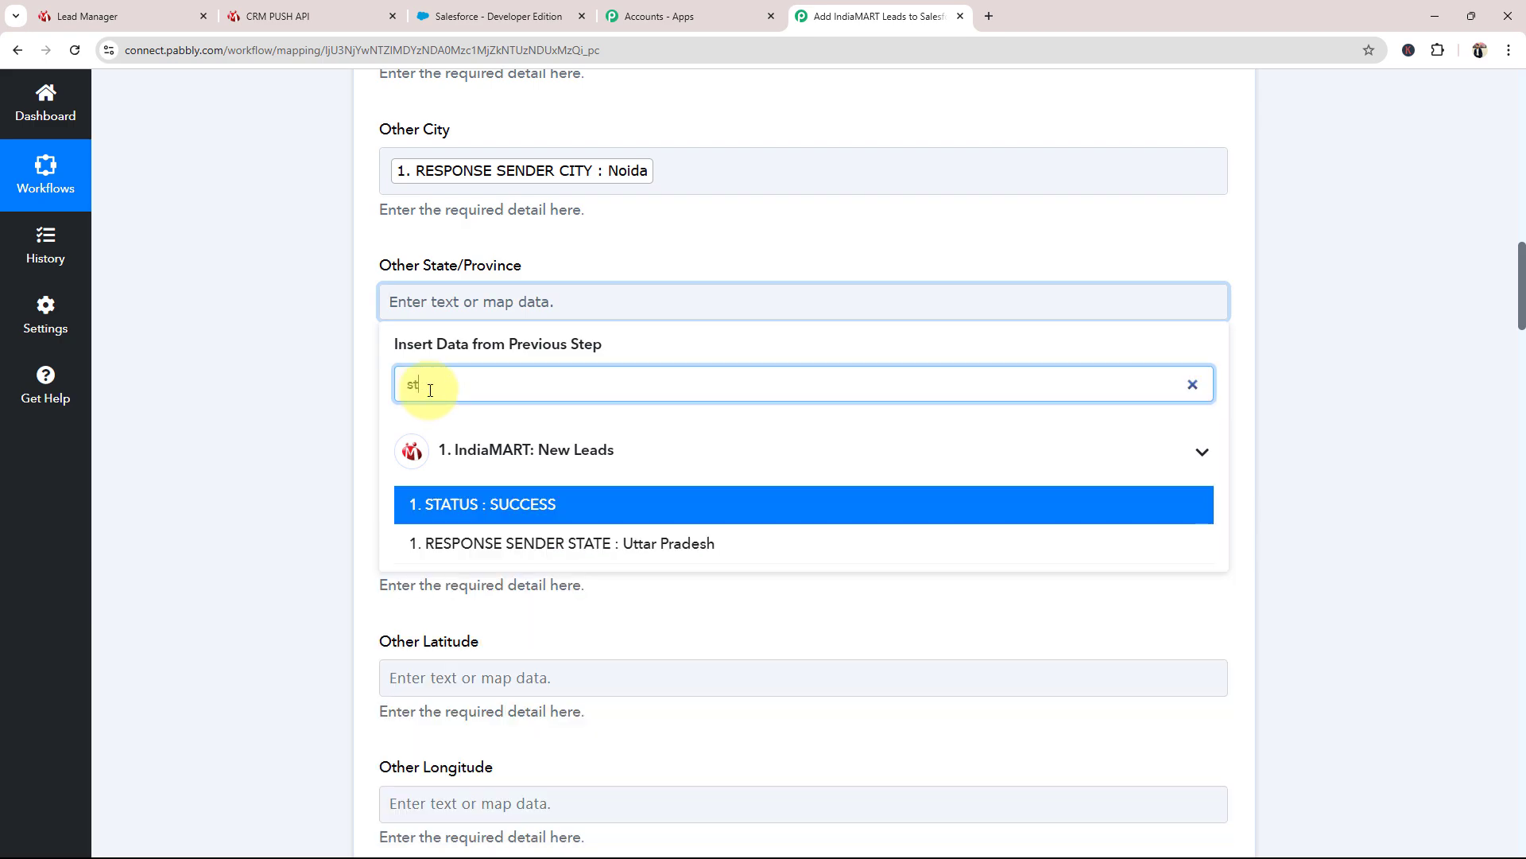
text(a)
click(545, 543)
click(287, 418)
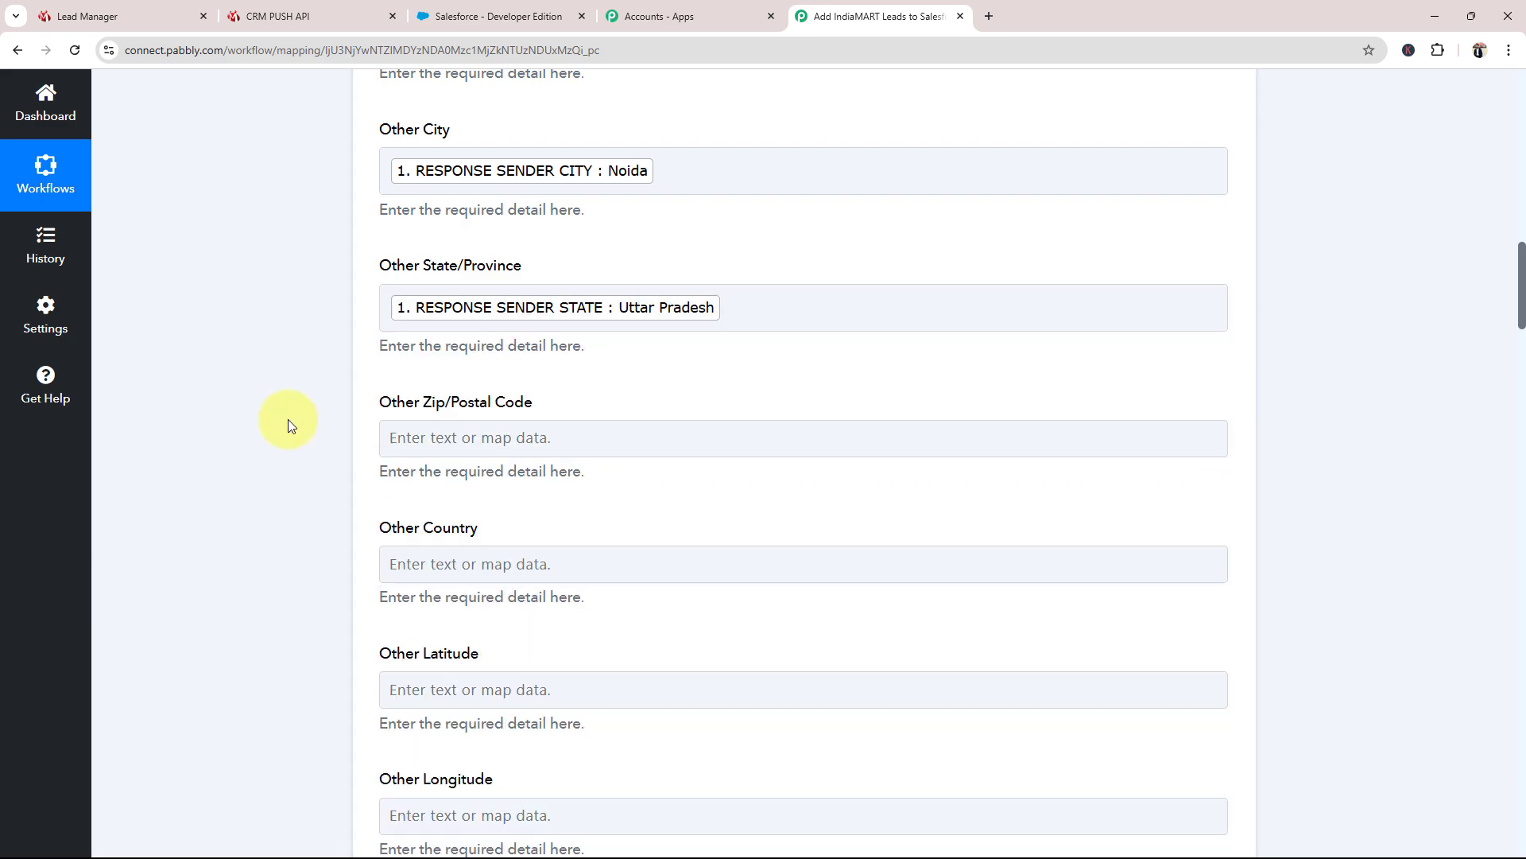
Step: Map the contact's Other Zip/Postal Code field to RESPONSE SENDER PINCODE from the IndiaMART New Leads data
scroll(287, 418, down, 3)
click(398, 201)
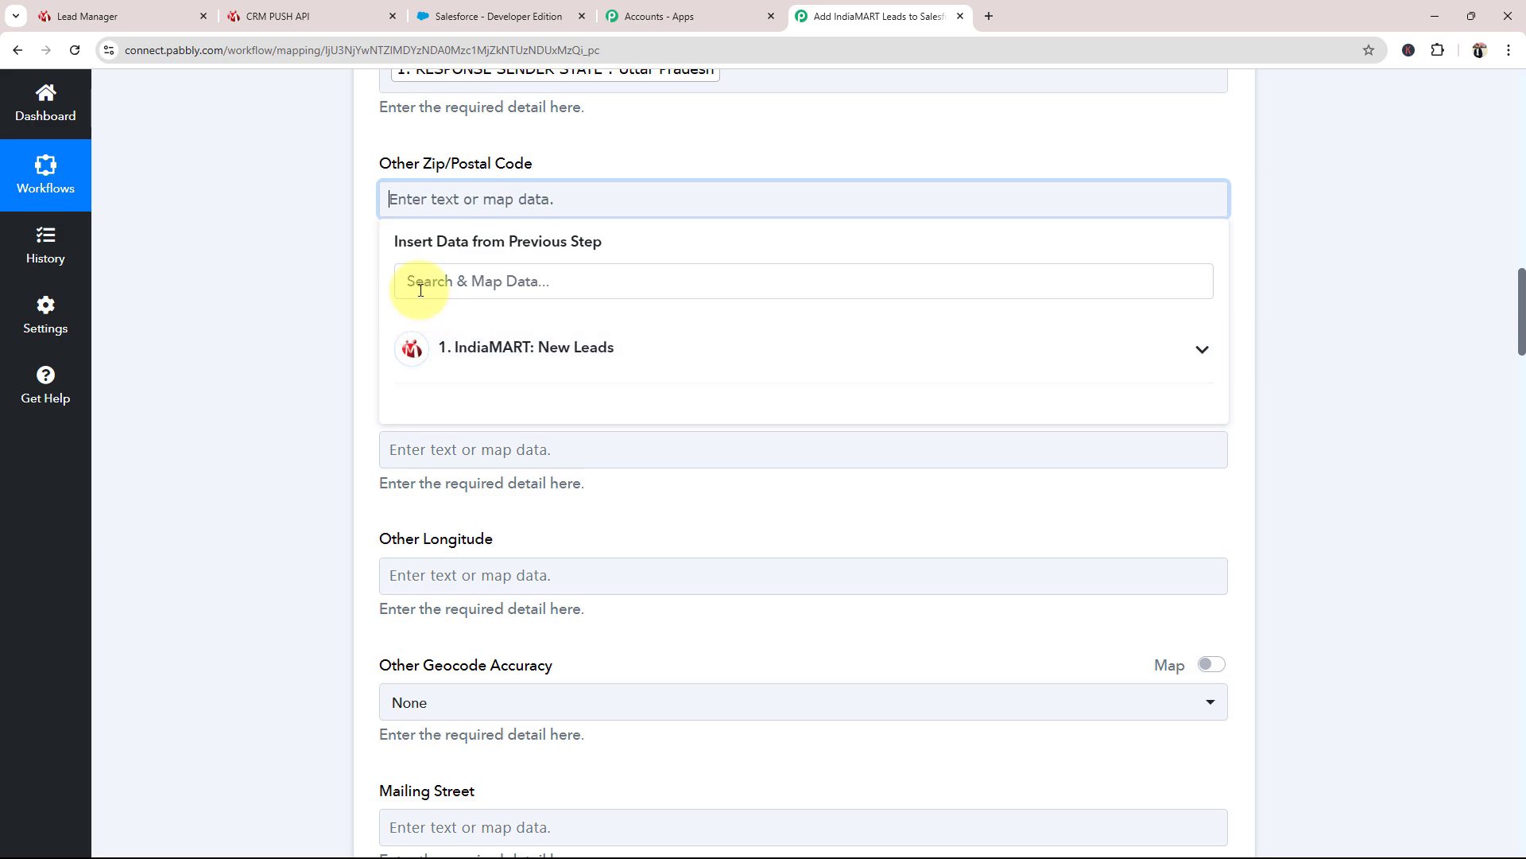
click(421, 290)
text(pin)
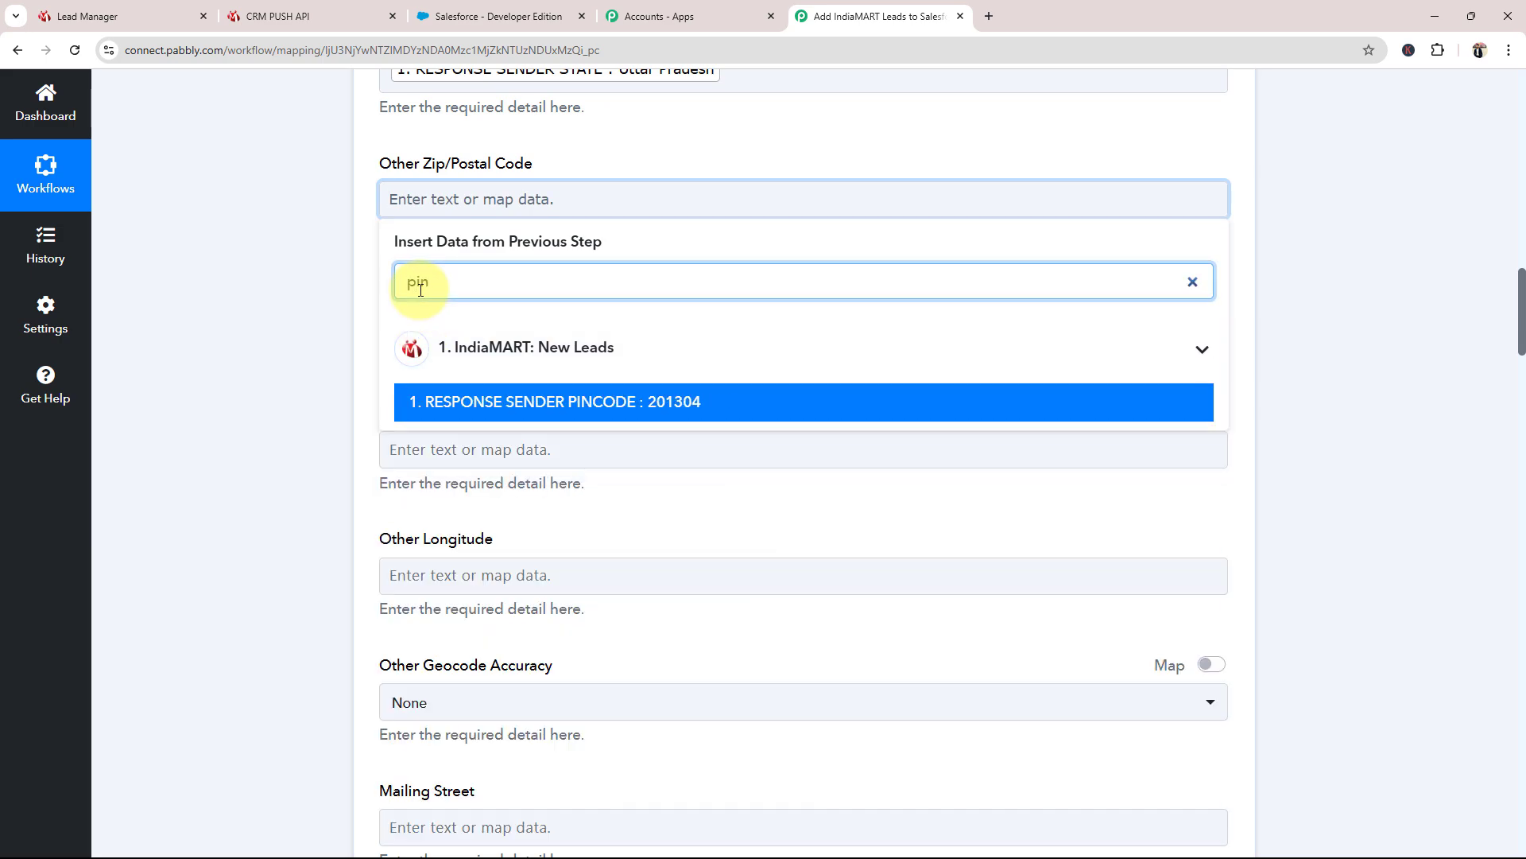
click(413, 400)
click(324, 365)
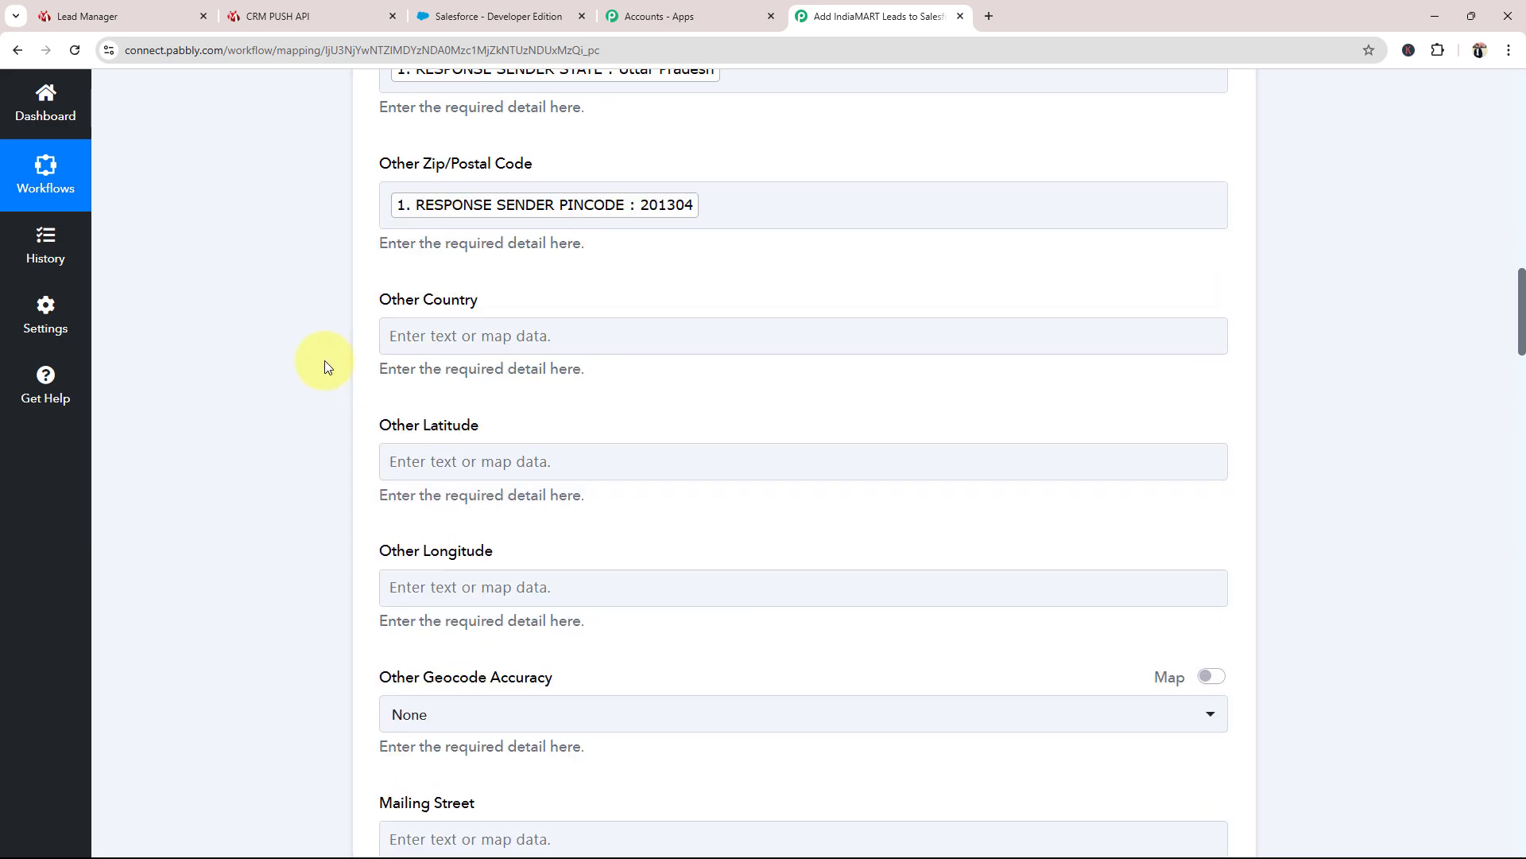
Step: Map the contact's Business Phone field to RESPONSE SENDER PHONE from the IndiaMART New Leads data
scroll(326, 366, down, 1)
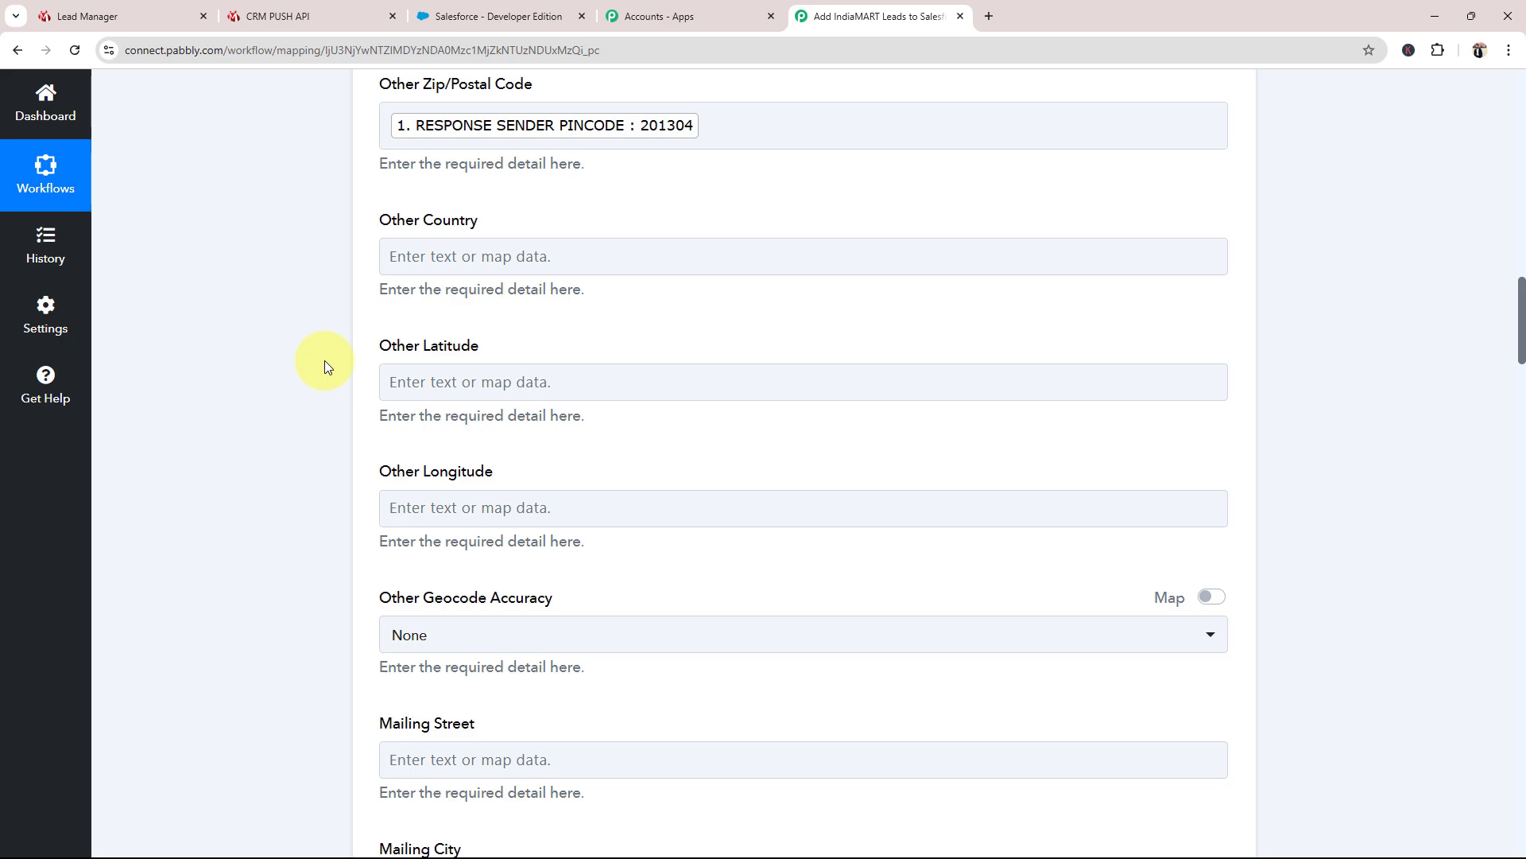
scroll(324, 366, down, 3)
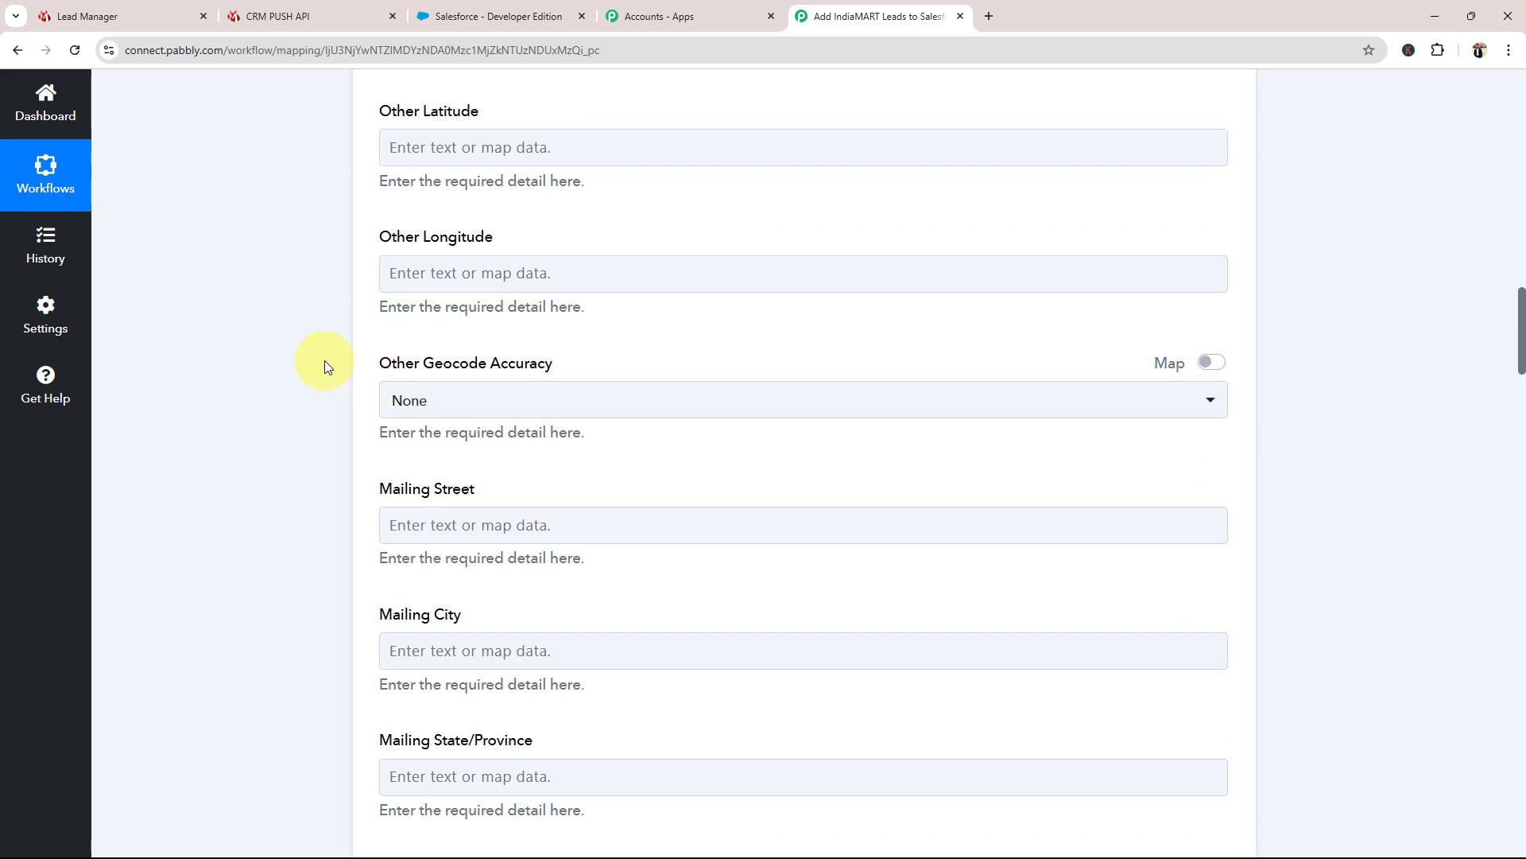
scroll(325, 365, down, 3)
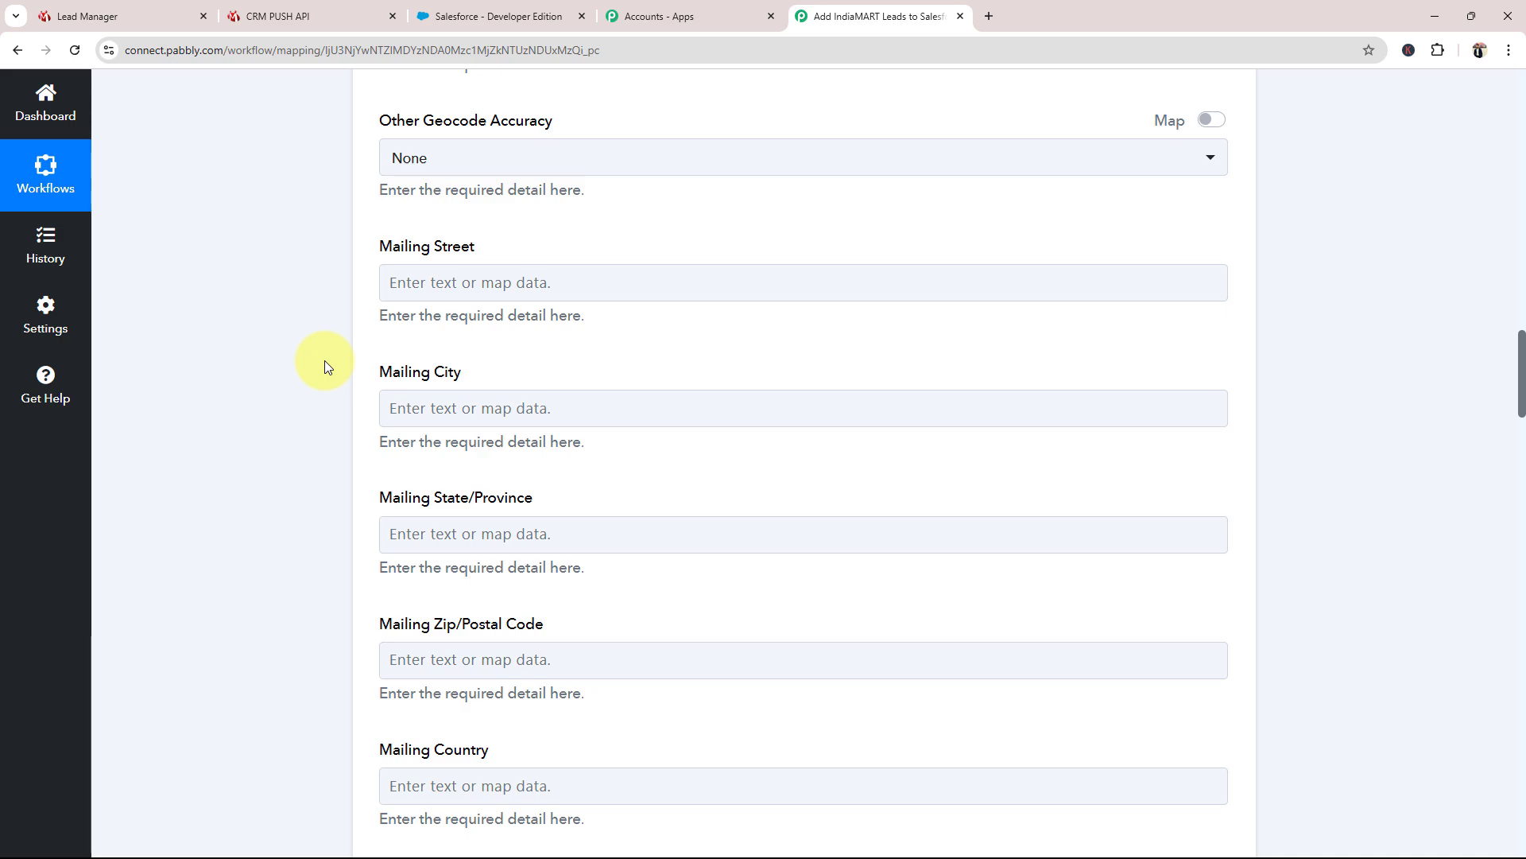
scroll(324, 366, down, 5)
scroll(325, 366, down, 7)
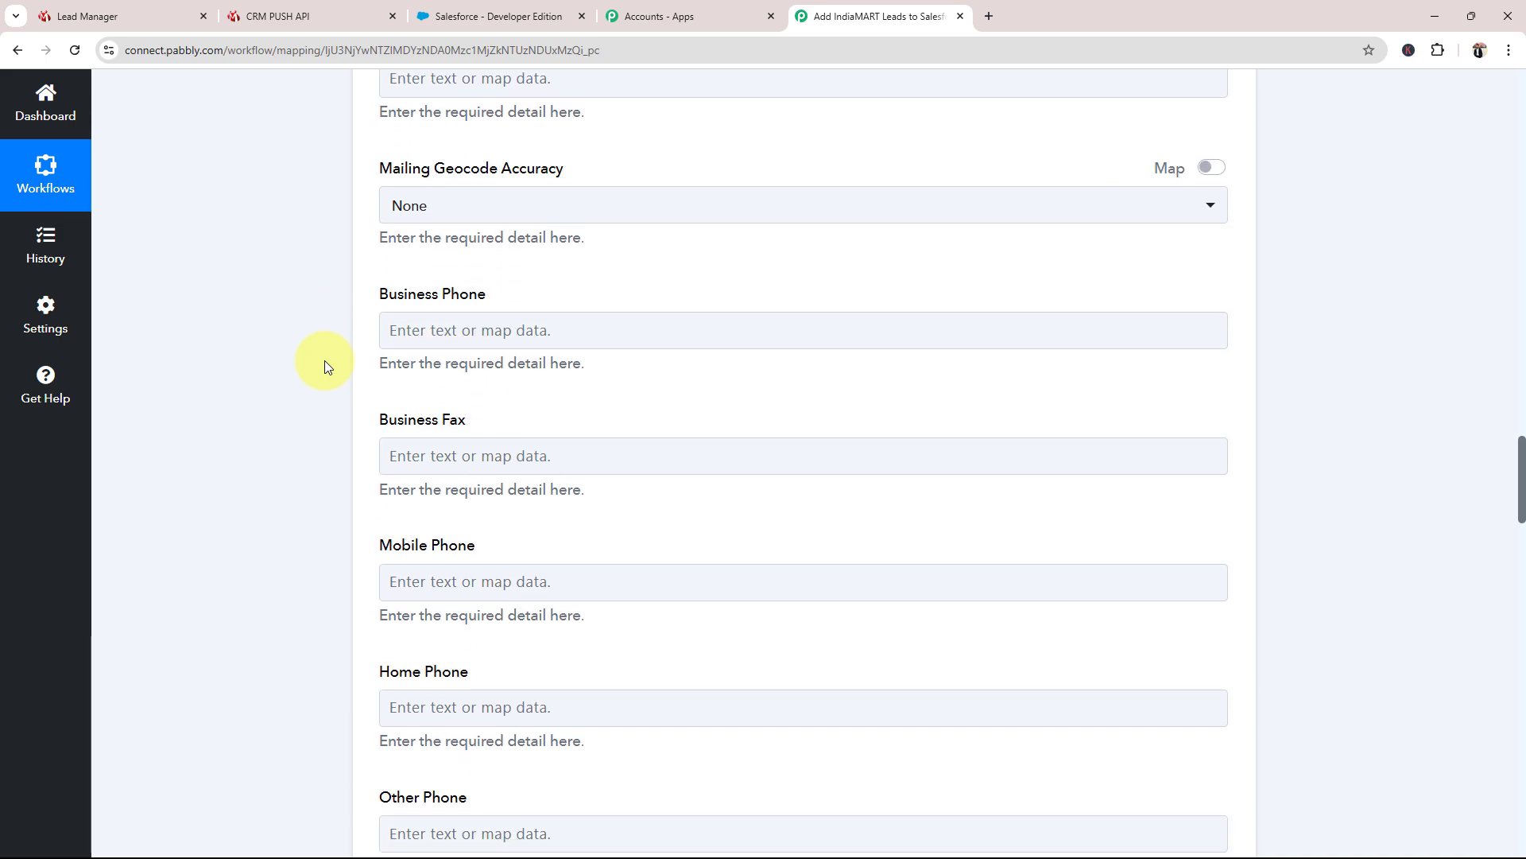
scroll(324, 367, down, 1)
click(437, 254)
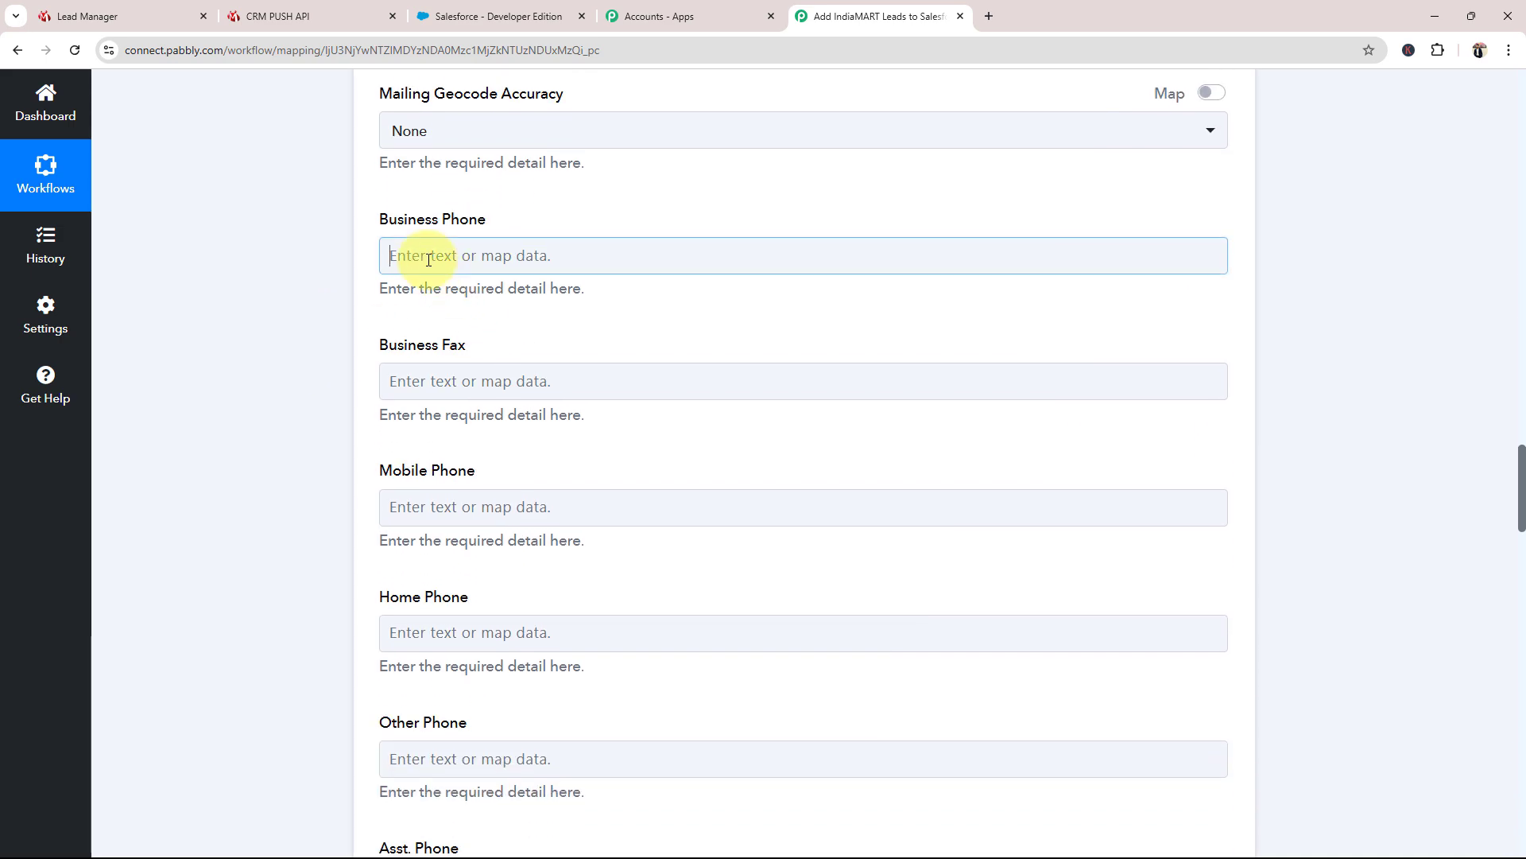
text(pho)
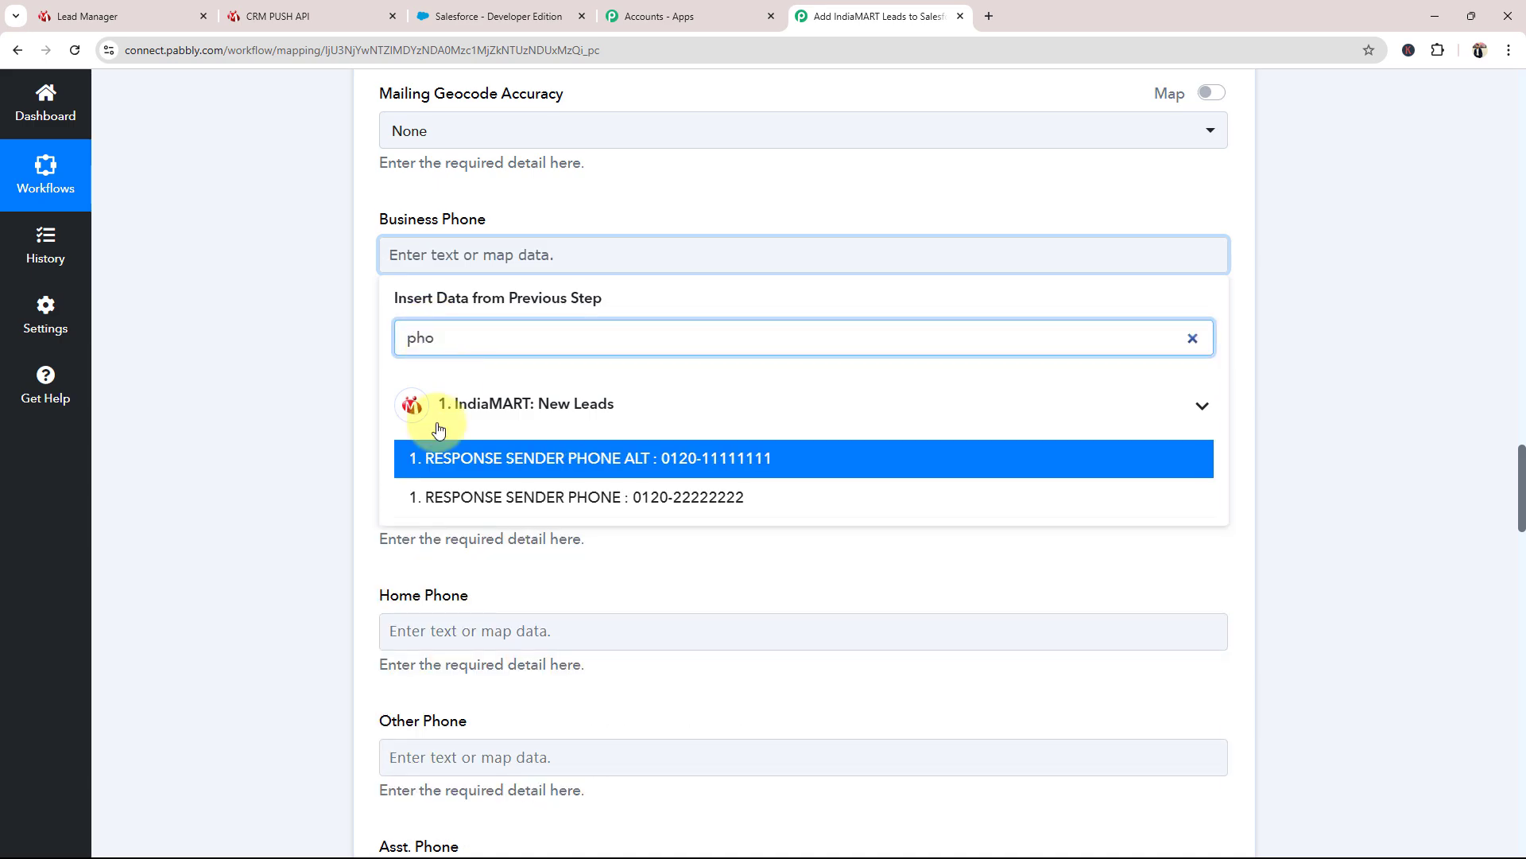
key(Down)
key(Return)
click(332, 423)
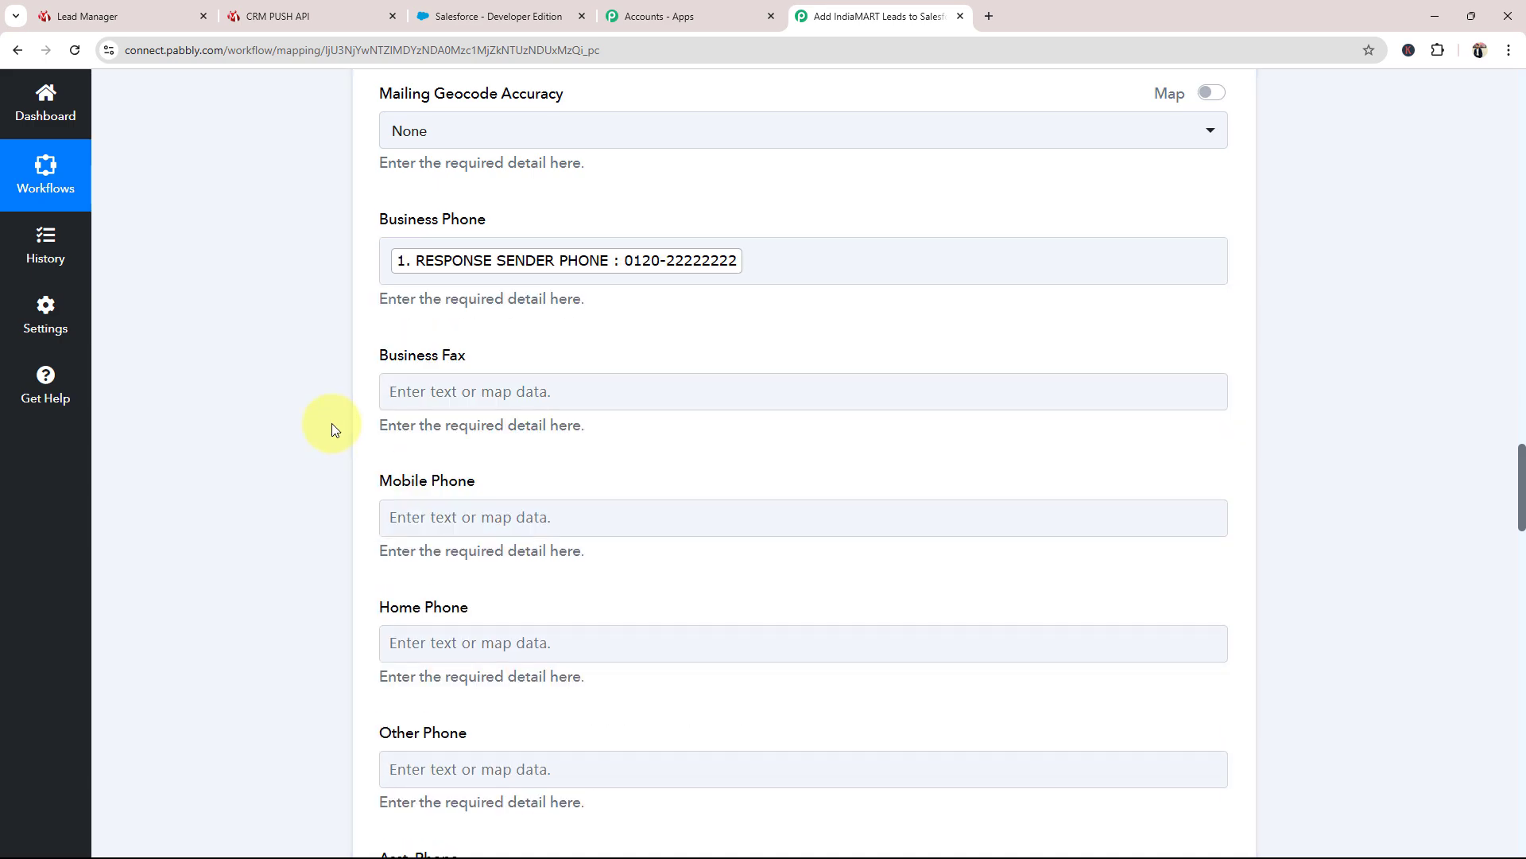
Step: Map the contact's Mobile Phone field to RESPONSE SENDER MOBILE from the IndiaMART New Leads data
scroll(332, 423, down, 2)
click(443, 357)
click(435, 443)
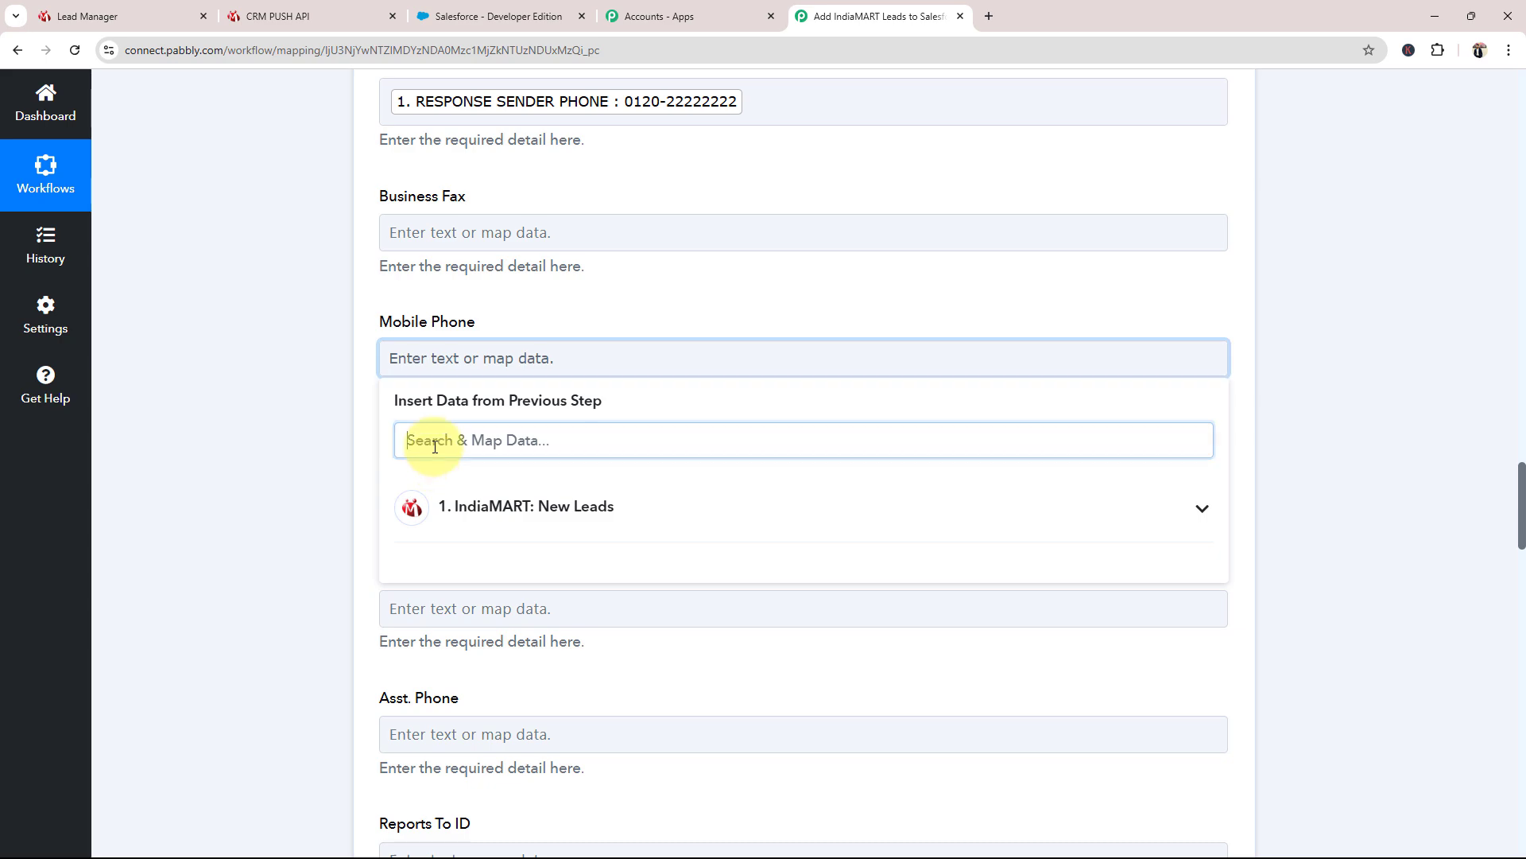
text(mobi)
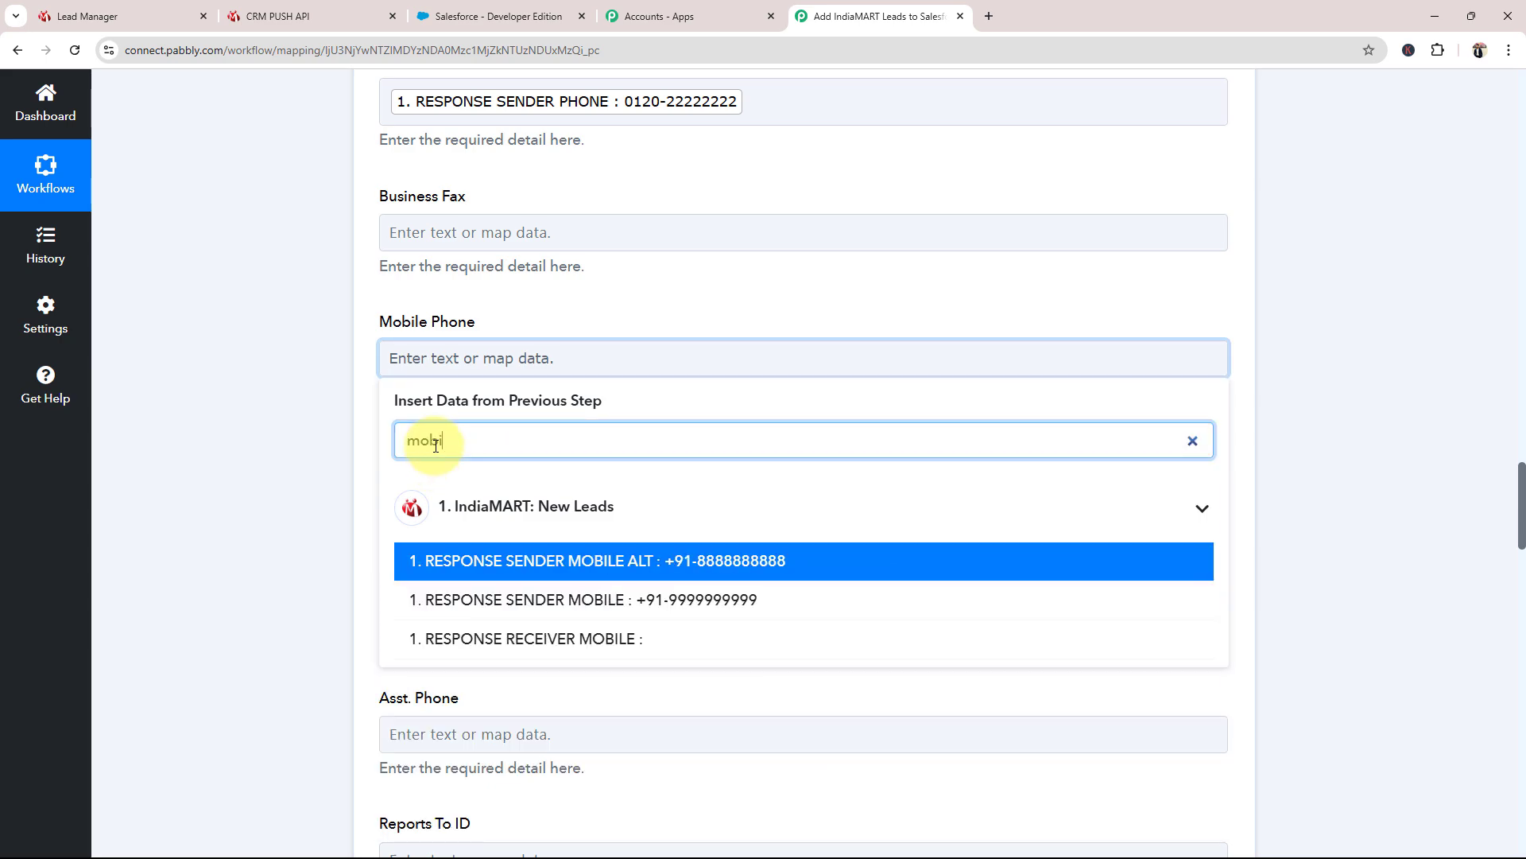
click(477, 602)
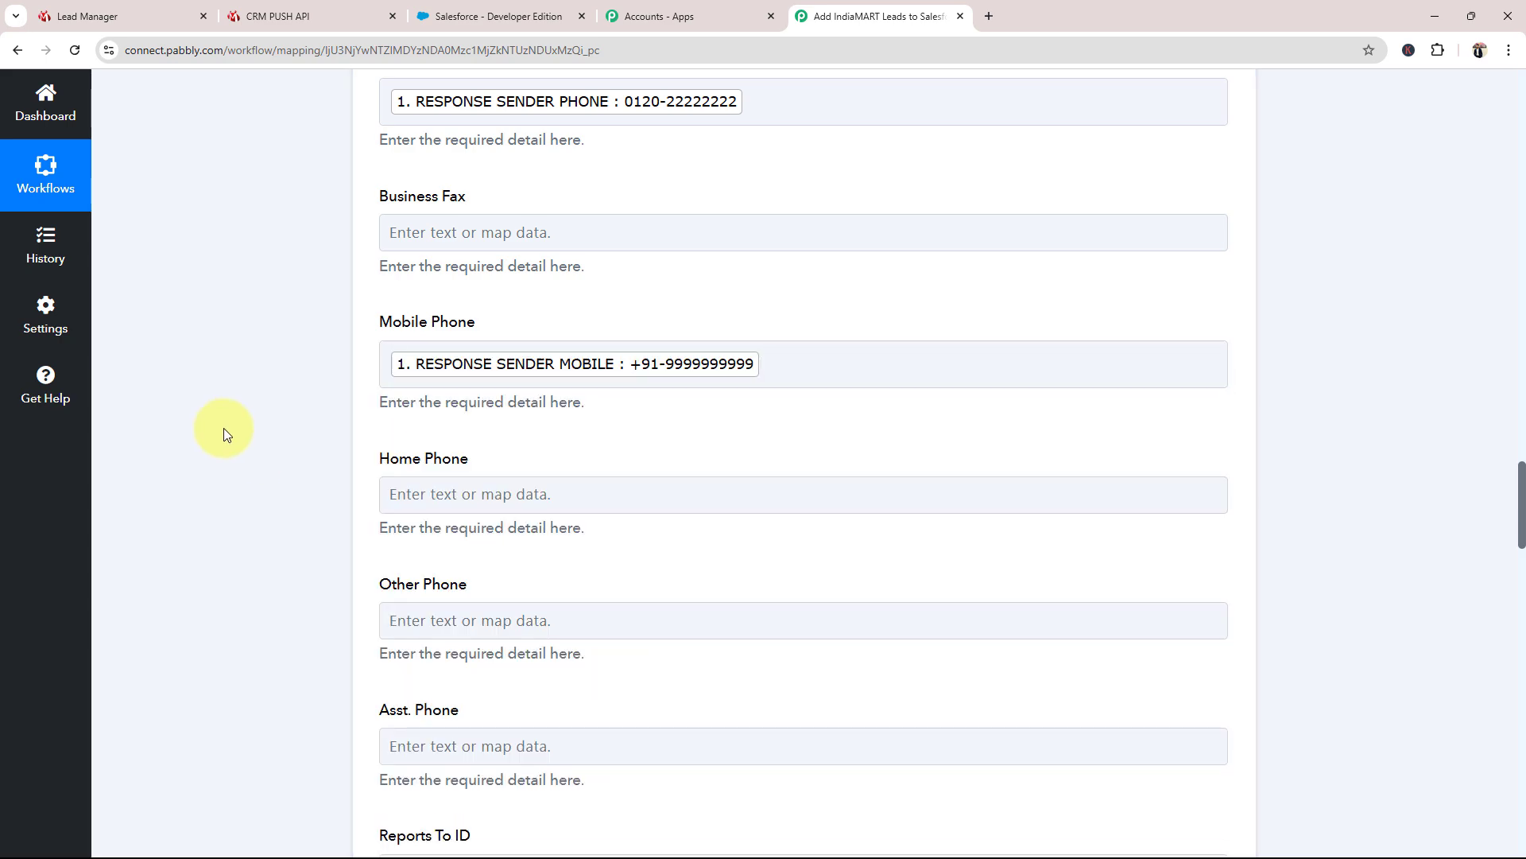
Step: Map the contact's Email field to RESPONSE SENDER EMAIL from the IndiaMART New Leads data
scroll(223, 429, down, 9)
click(442, 284)
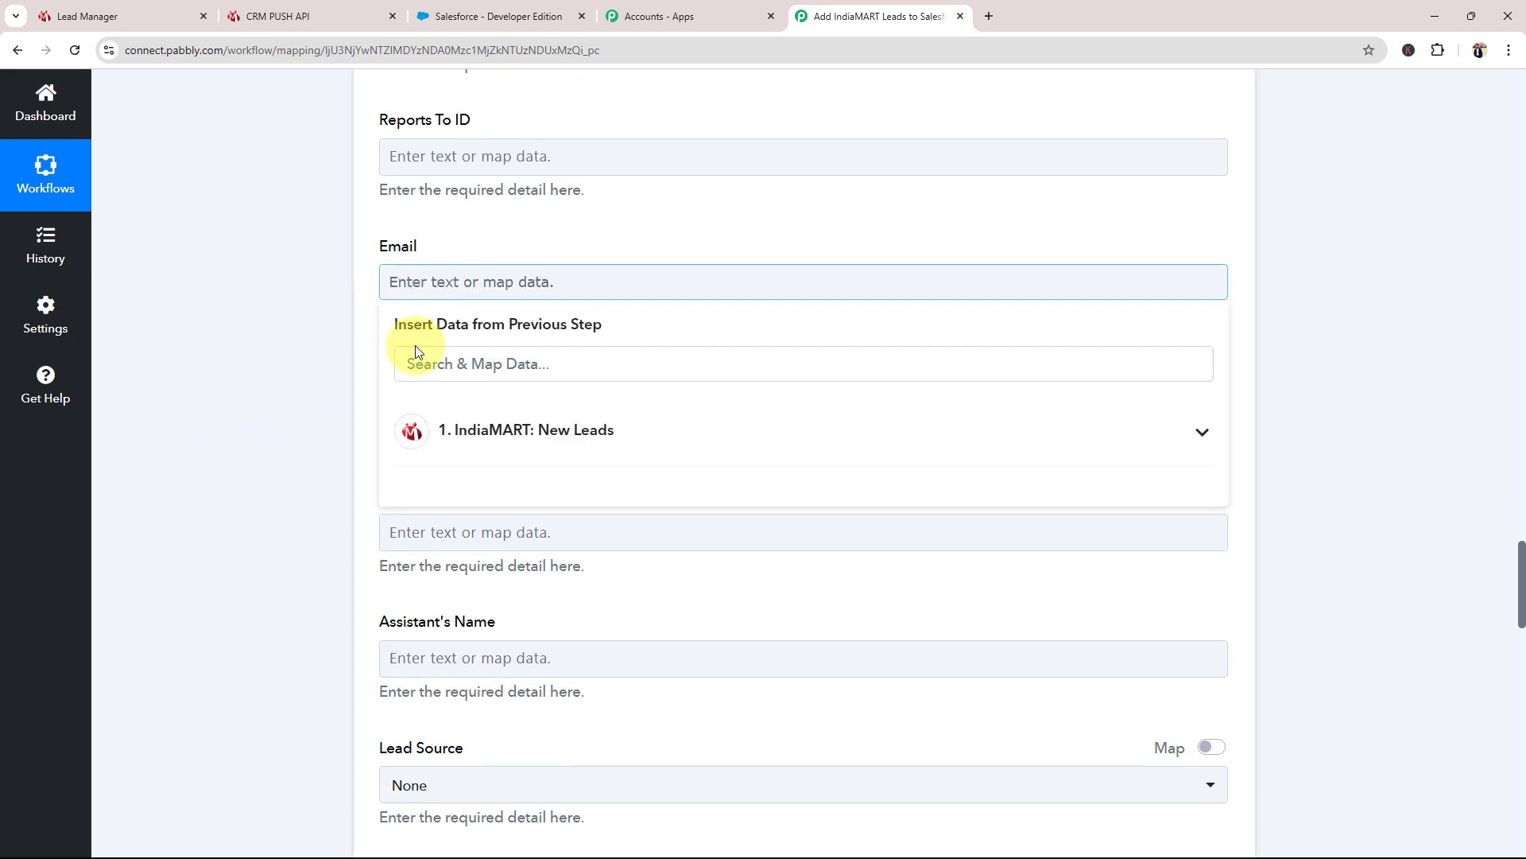
click(415, 367)
text(@)
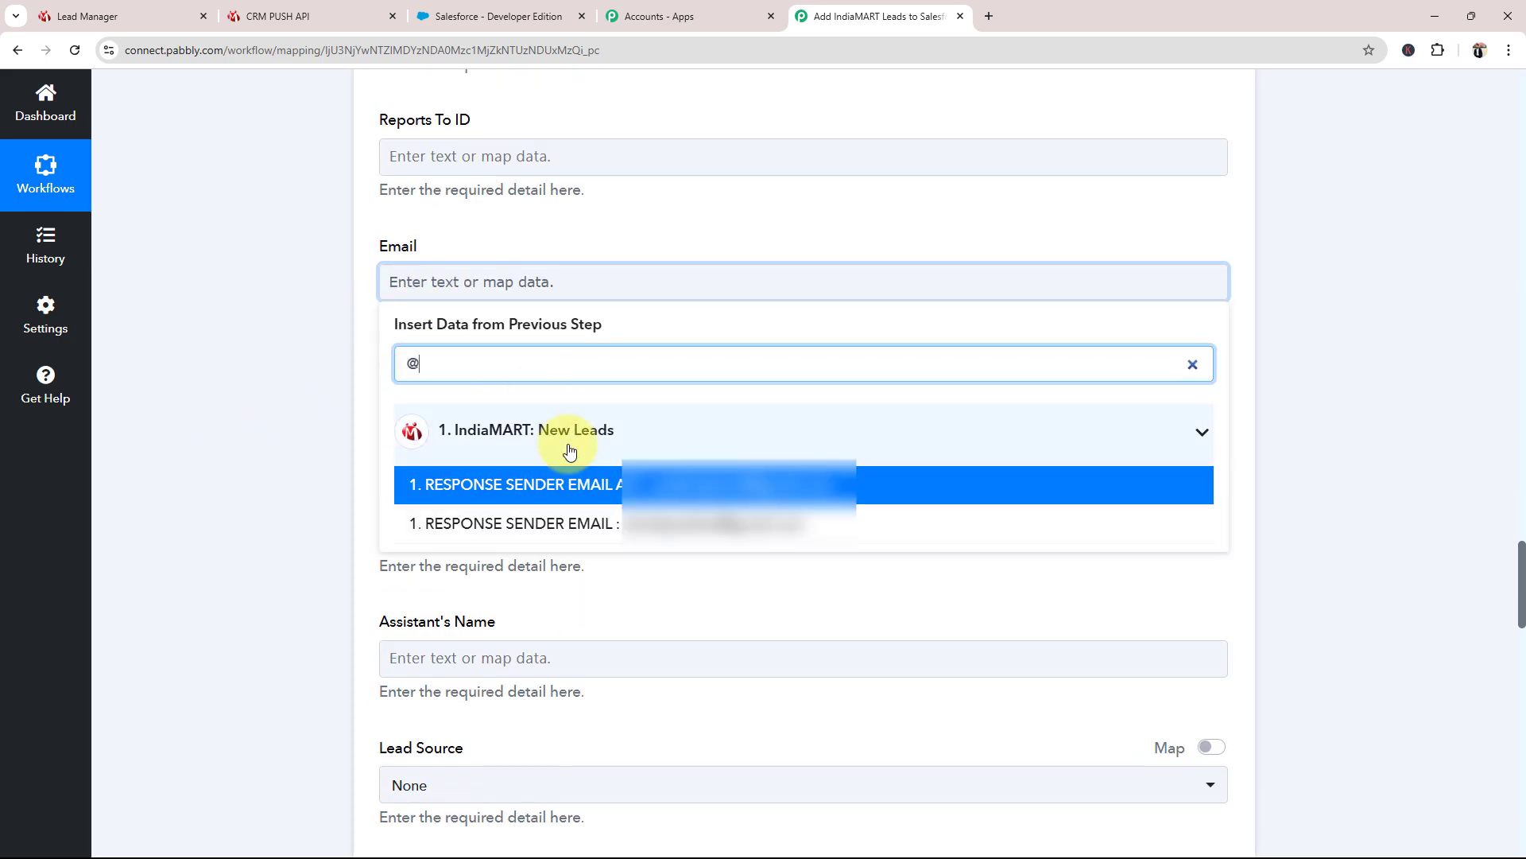
click(597, 521)
click(212, 388)
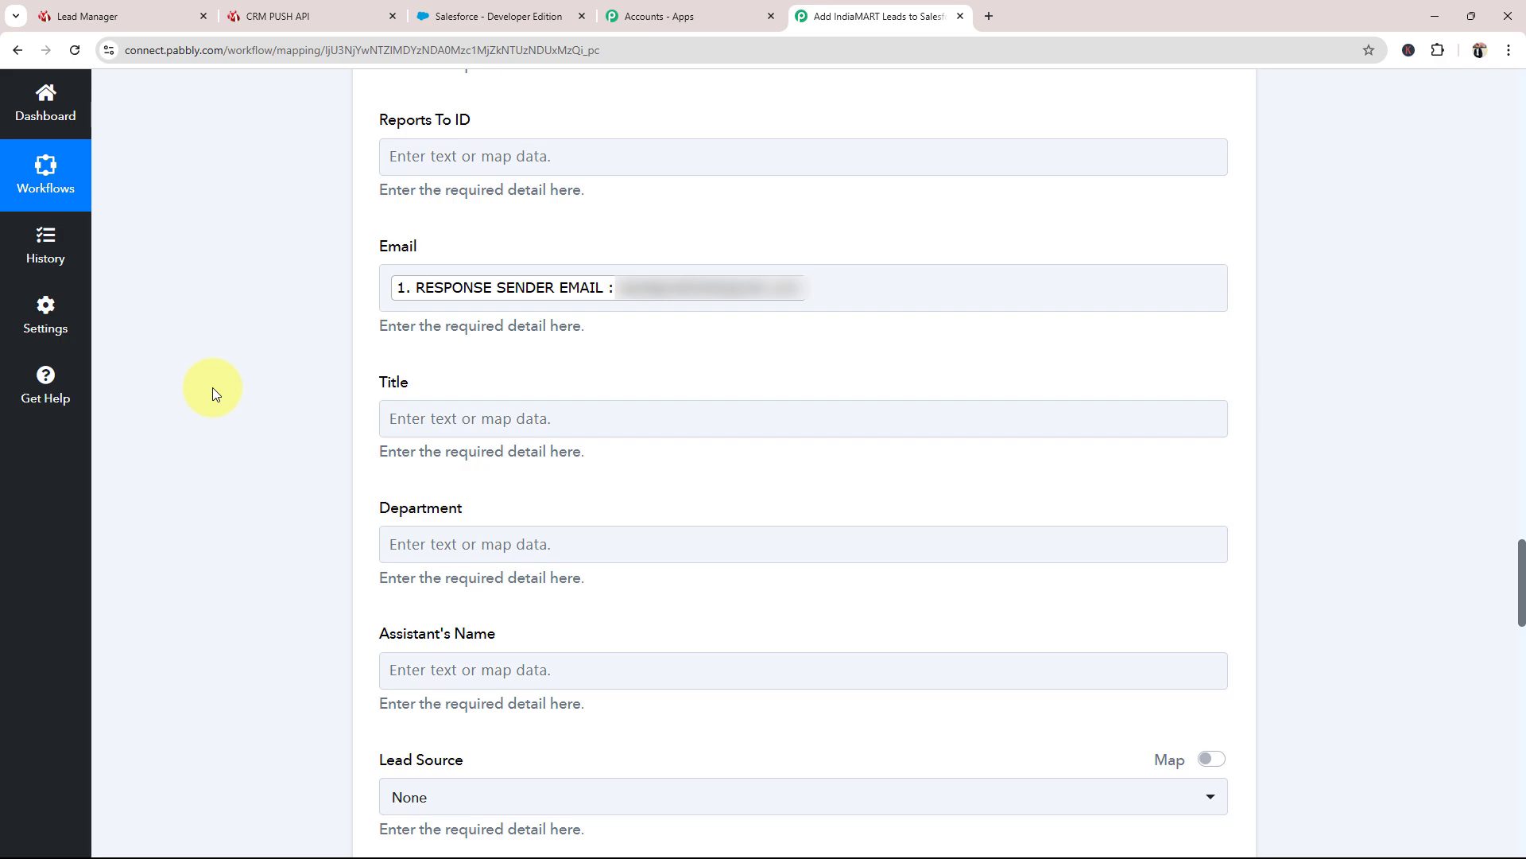
Step: Set the contact's Lead Source to Other
scroll(213, 388, down, 3)
scroll(223, 397, down, 4)
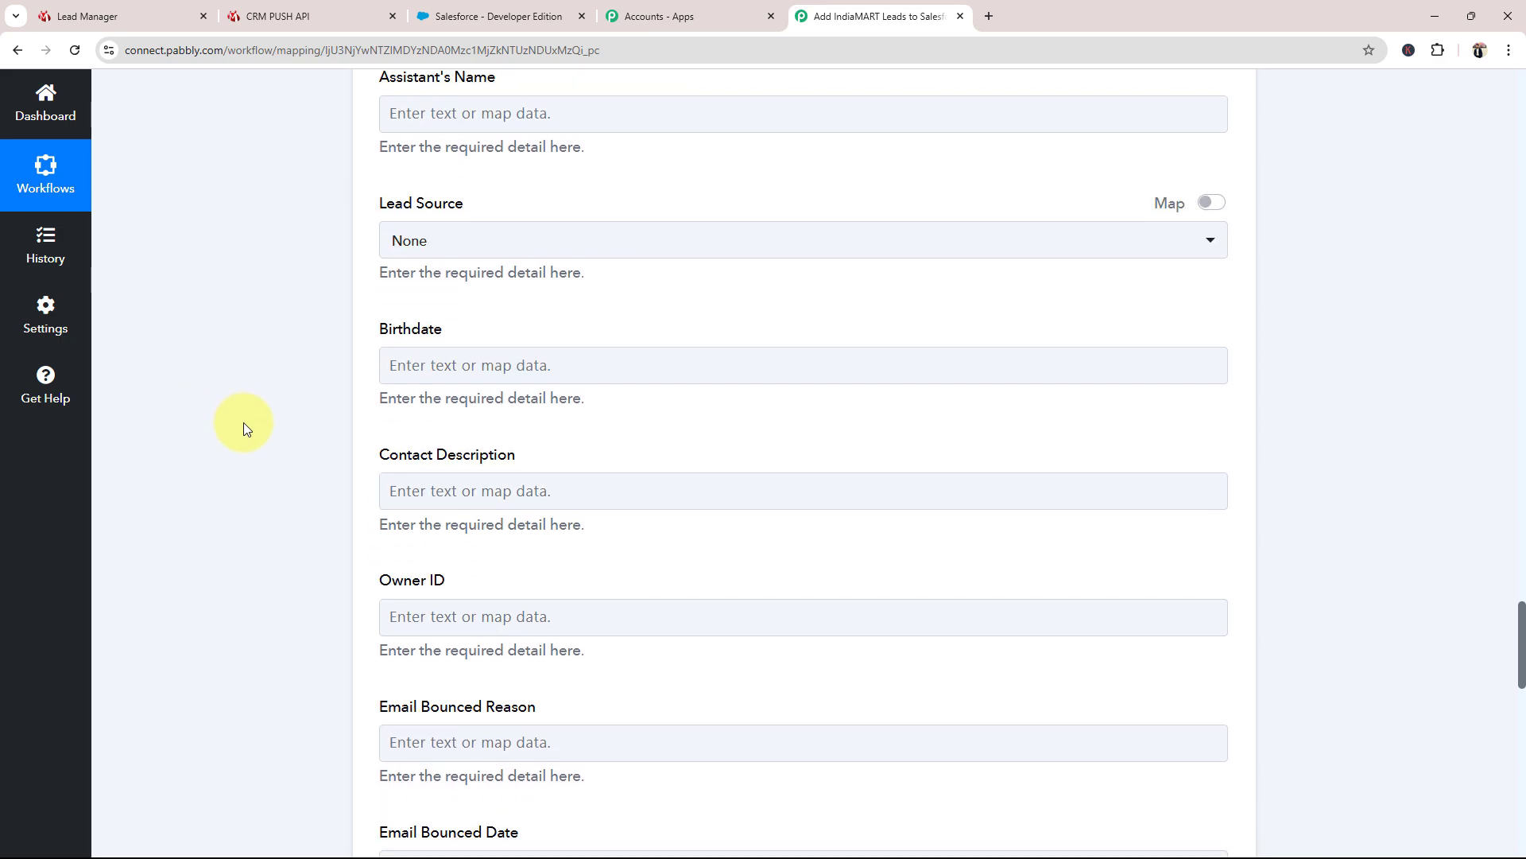
scroll(246, 429, down, 7)
scroll(254, 443, down, 6)
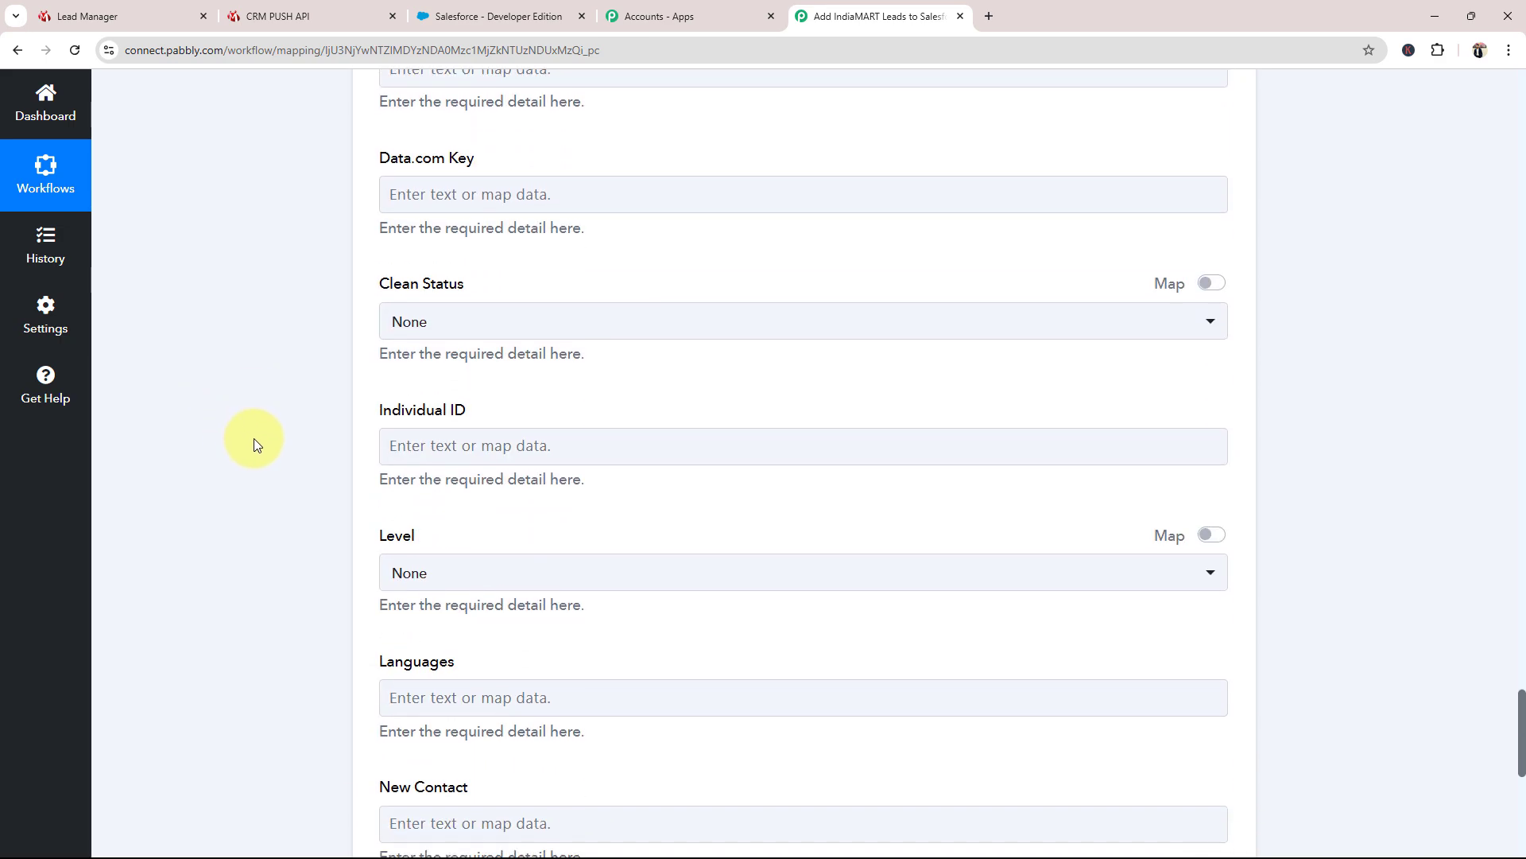
scroll(255, 442, up, 10)
scroll(284, 459, up, 5)
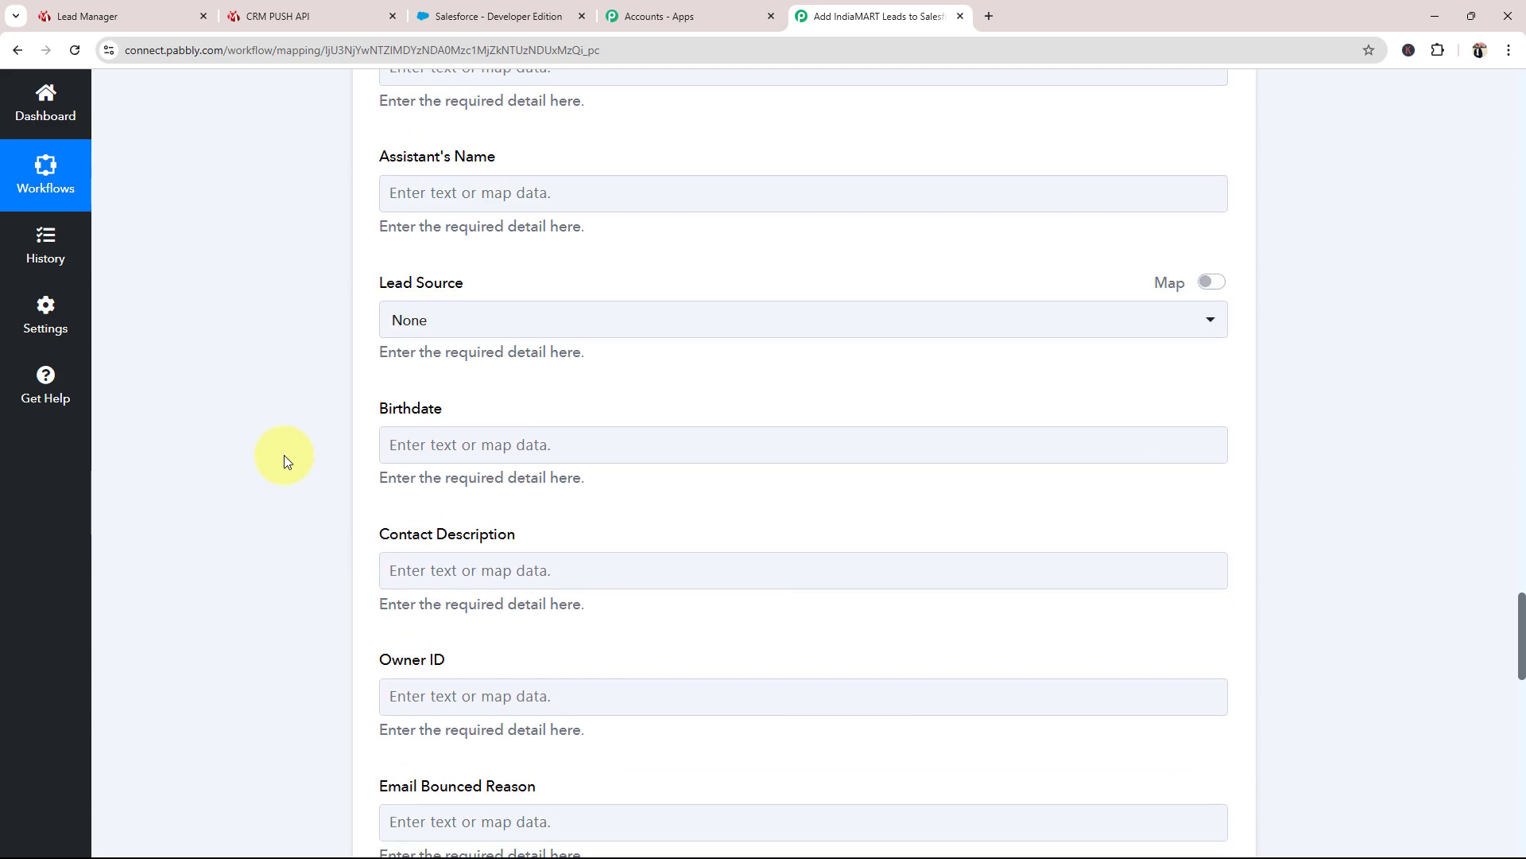
click(443, 477)
click(443, 752)
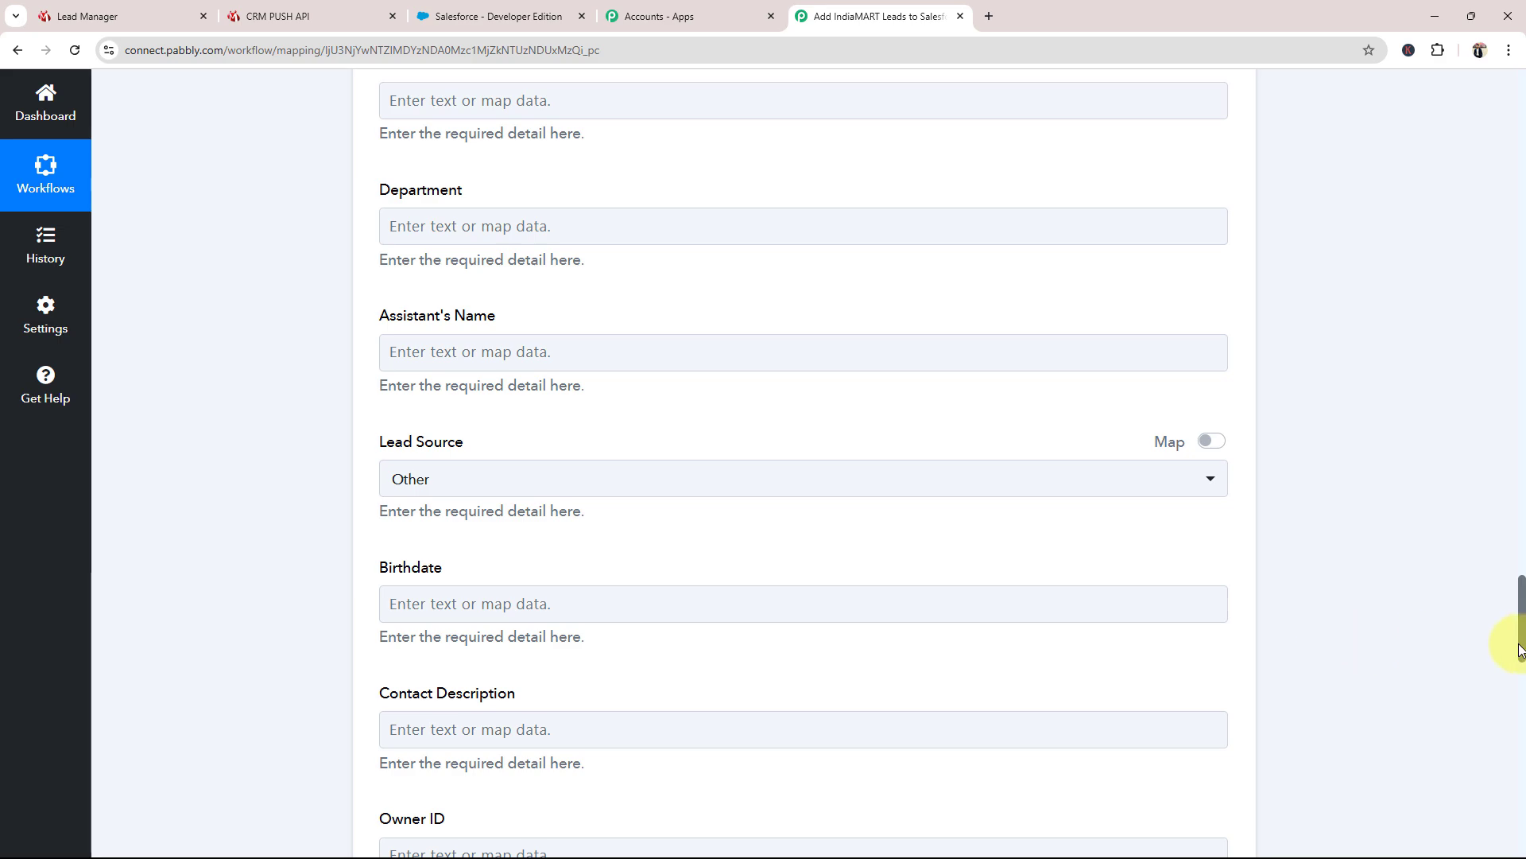
drag(1517, 648, 1521, 267)
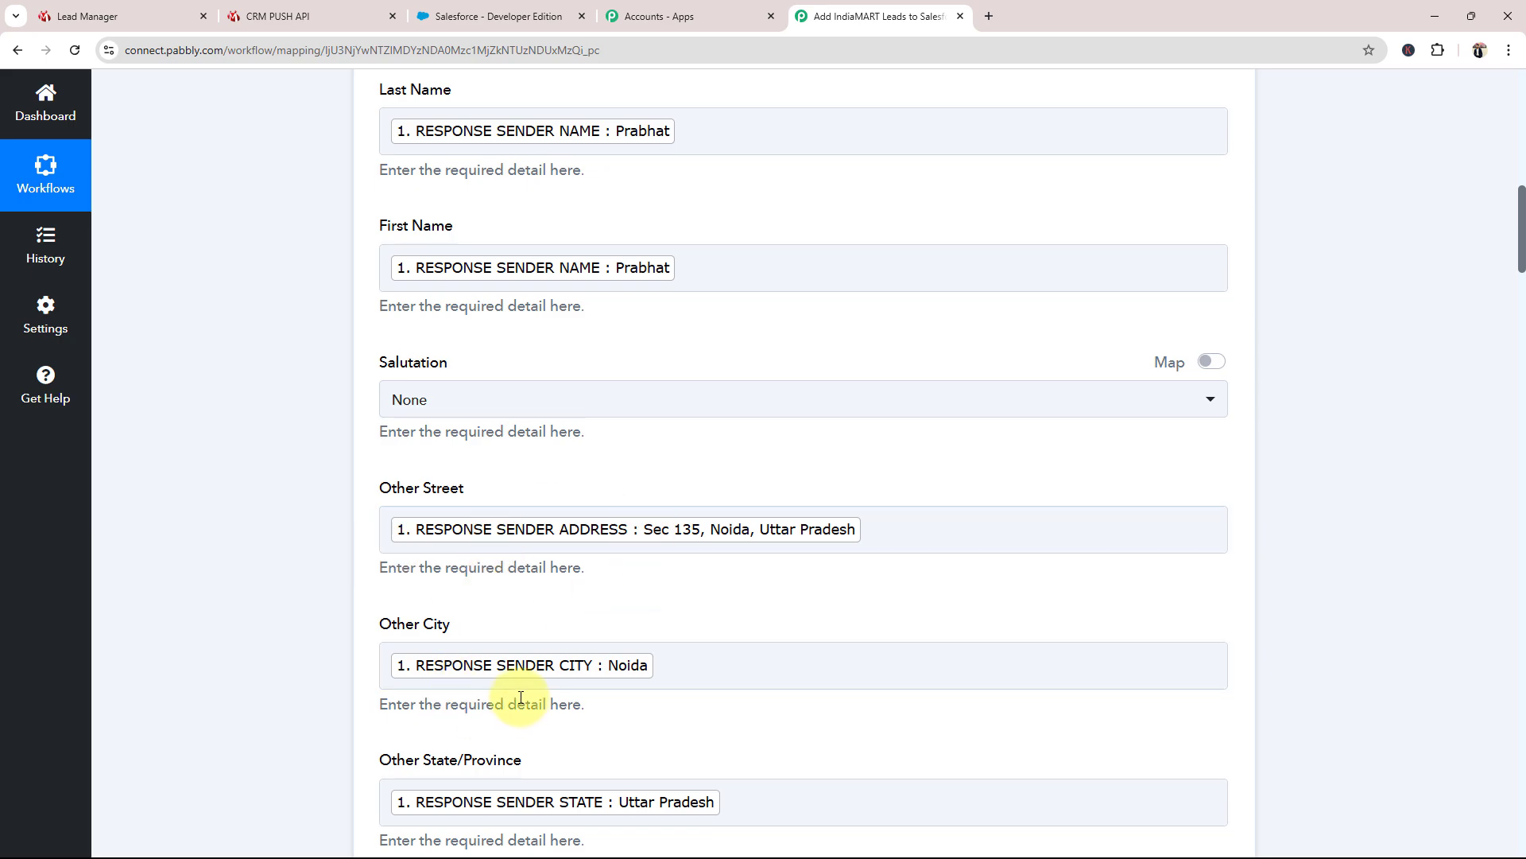
click(461, 15)
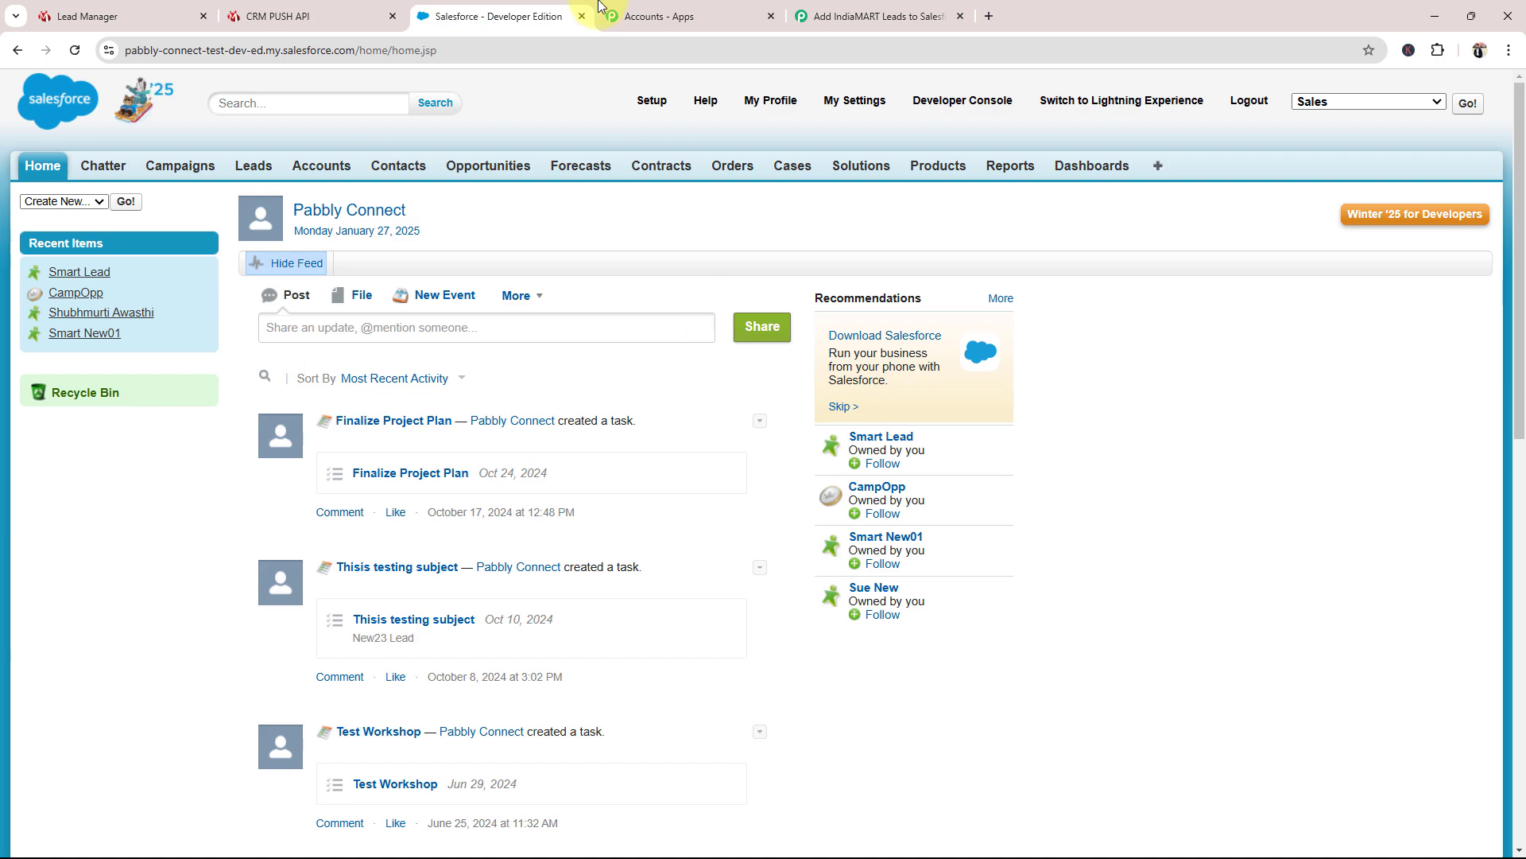
click(871, 15)
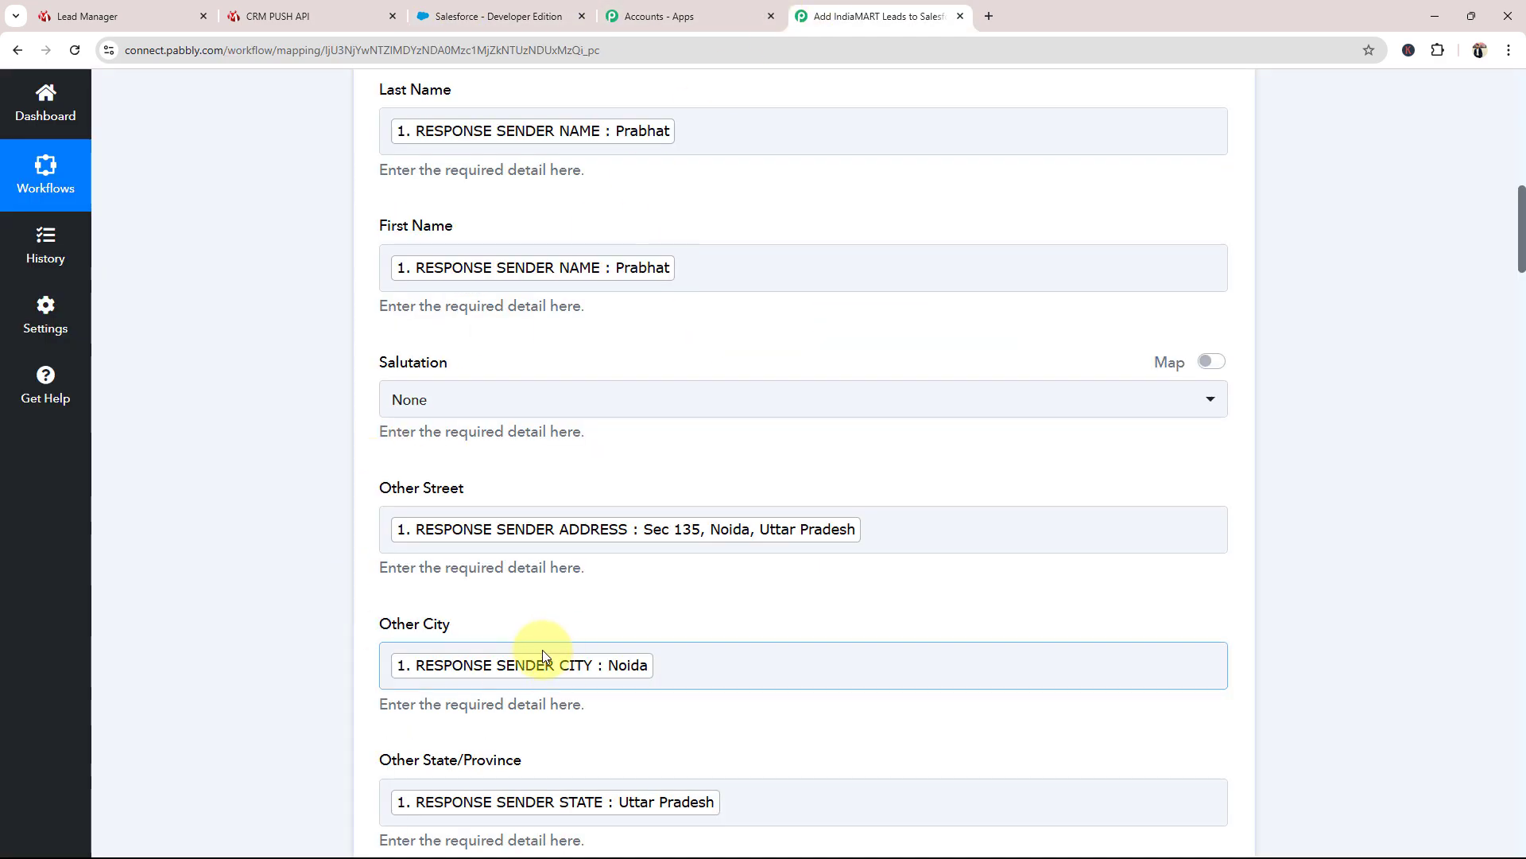
click(692, 665)
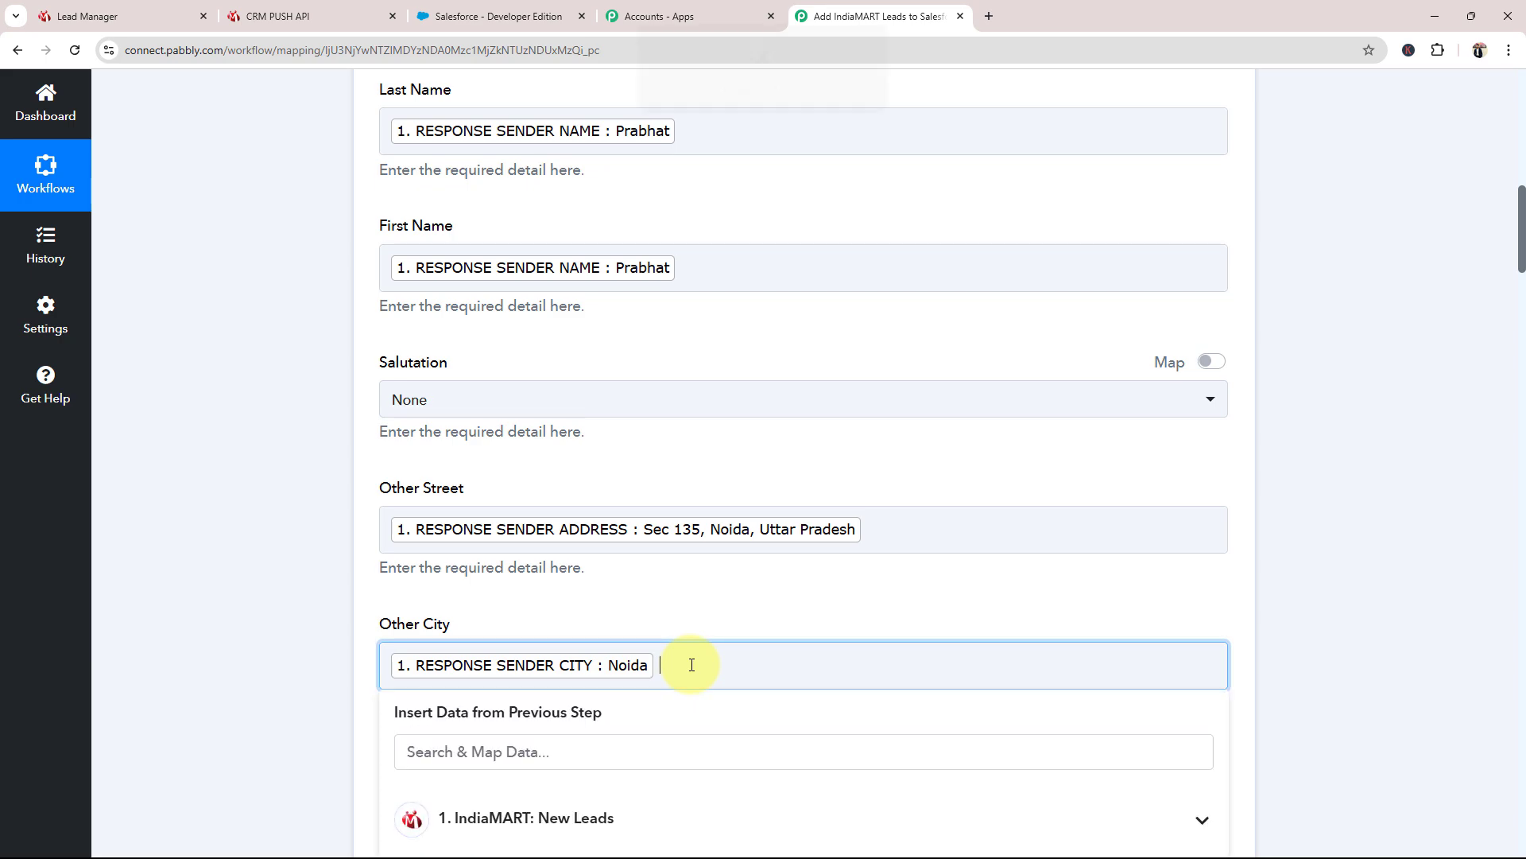
text(N)
key(Caps_Lock)
text(oida)
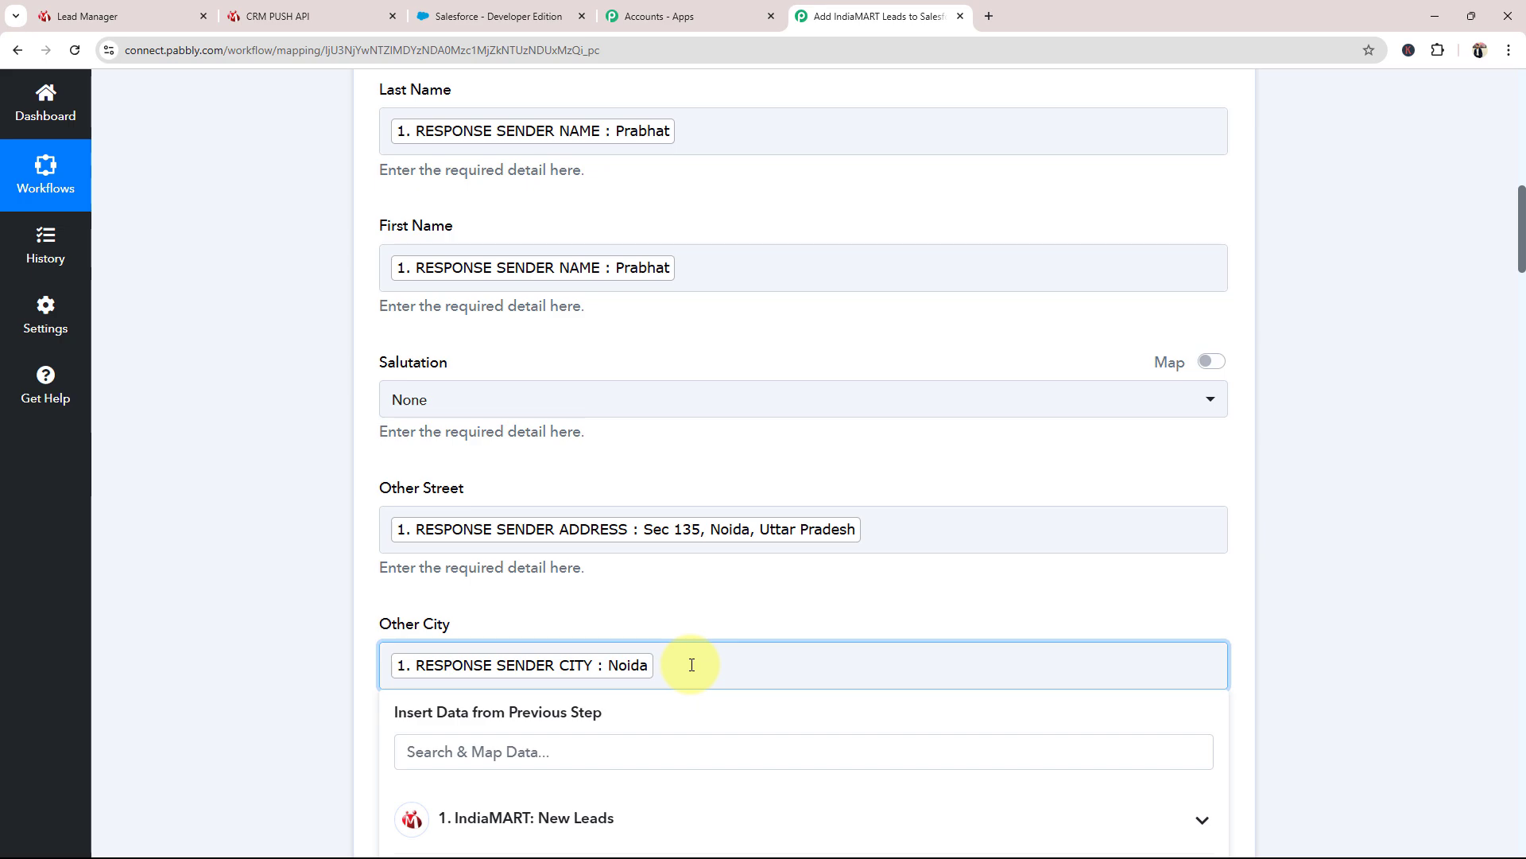
click(113, 653)
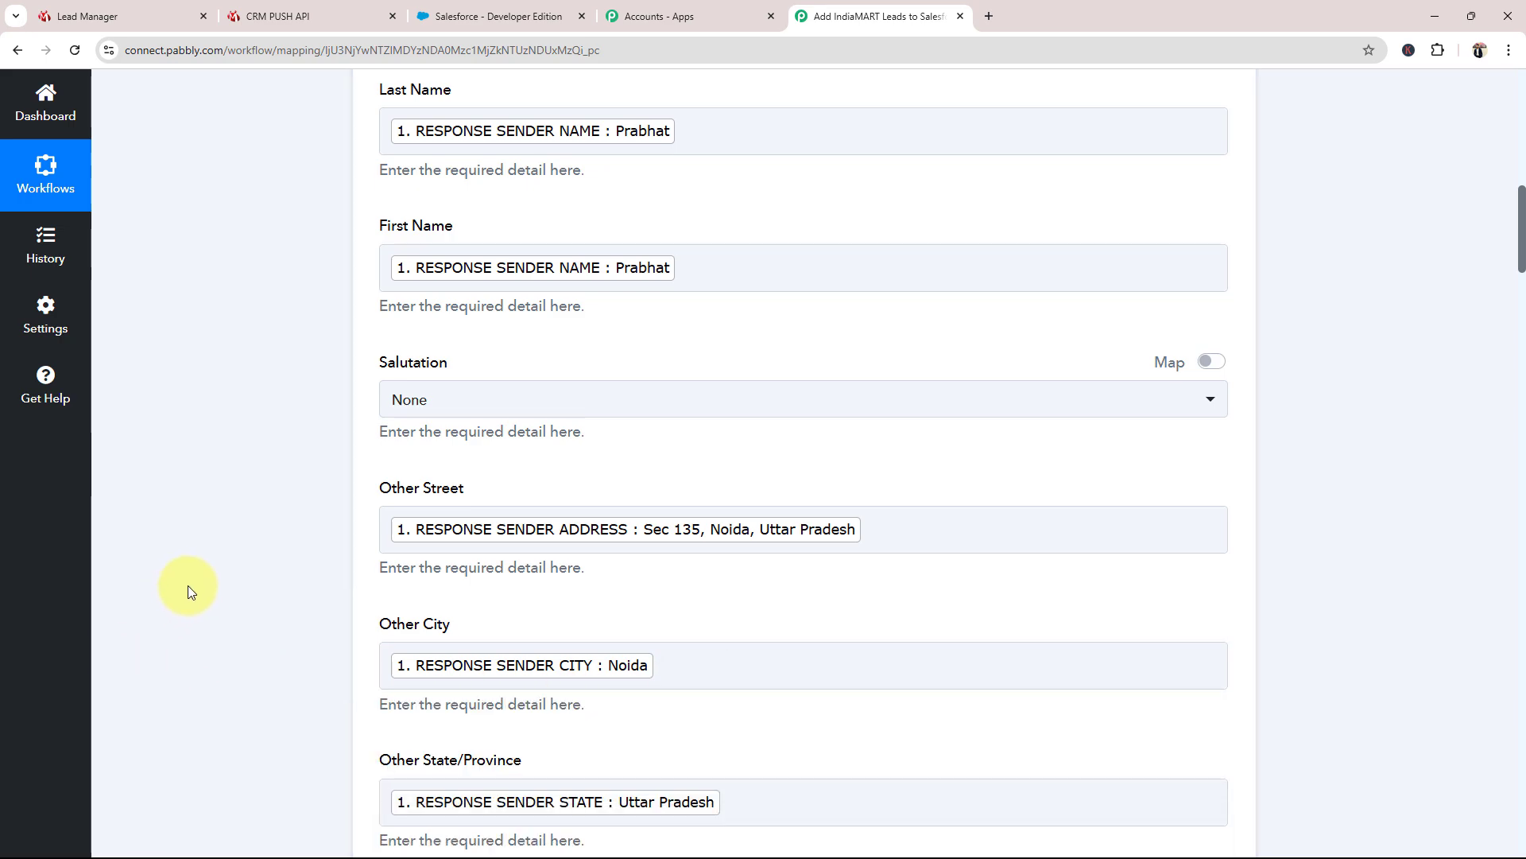
Step: Save the Salesforce Create Record action and send a test request with the mapped contact data
scroll(191, 588, down, 3)
drag(1521, 246, 1523, 776)
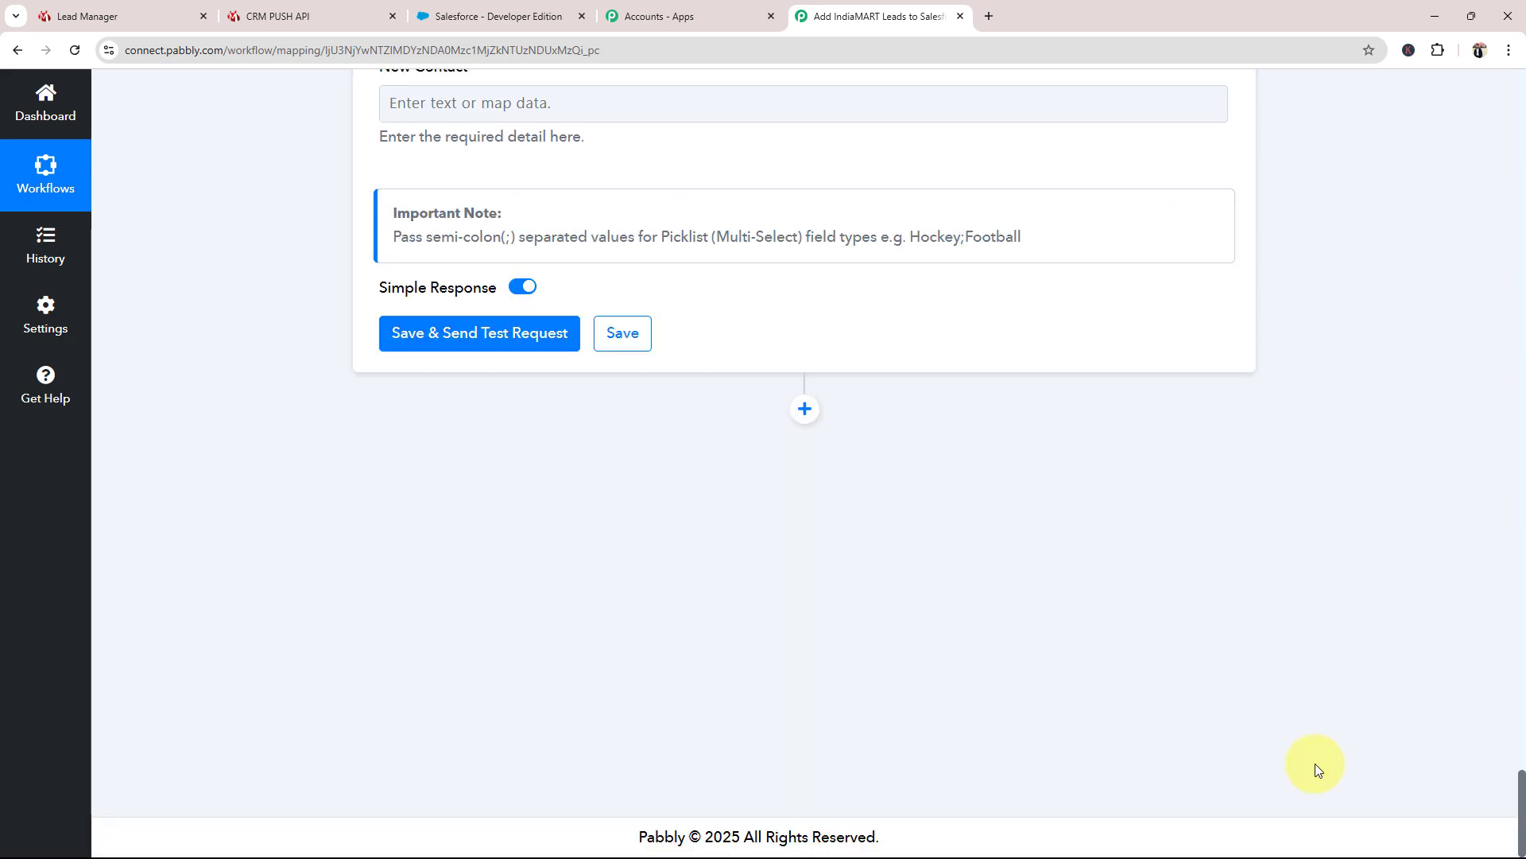
click(437, 334)
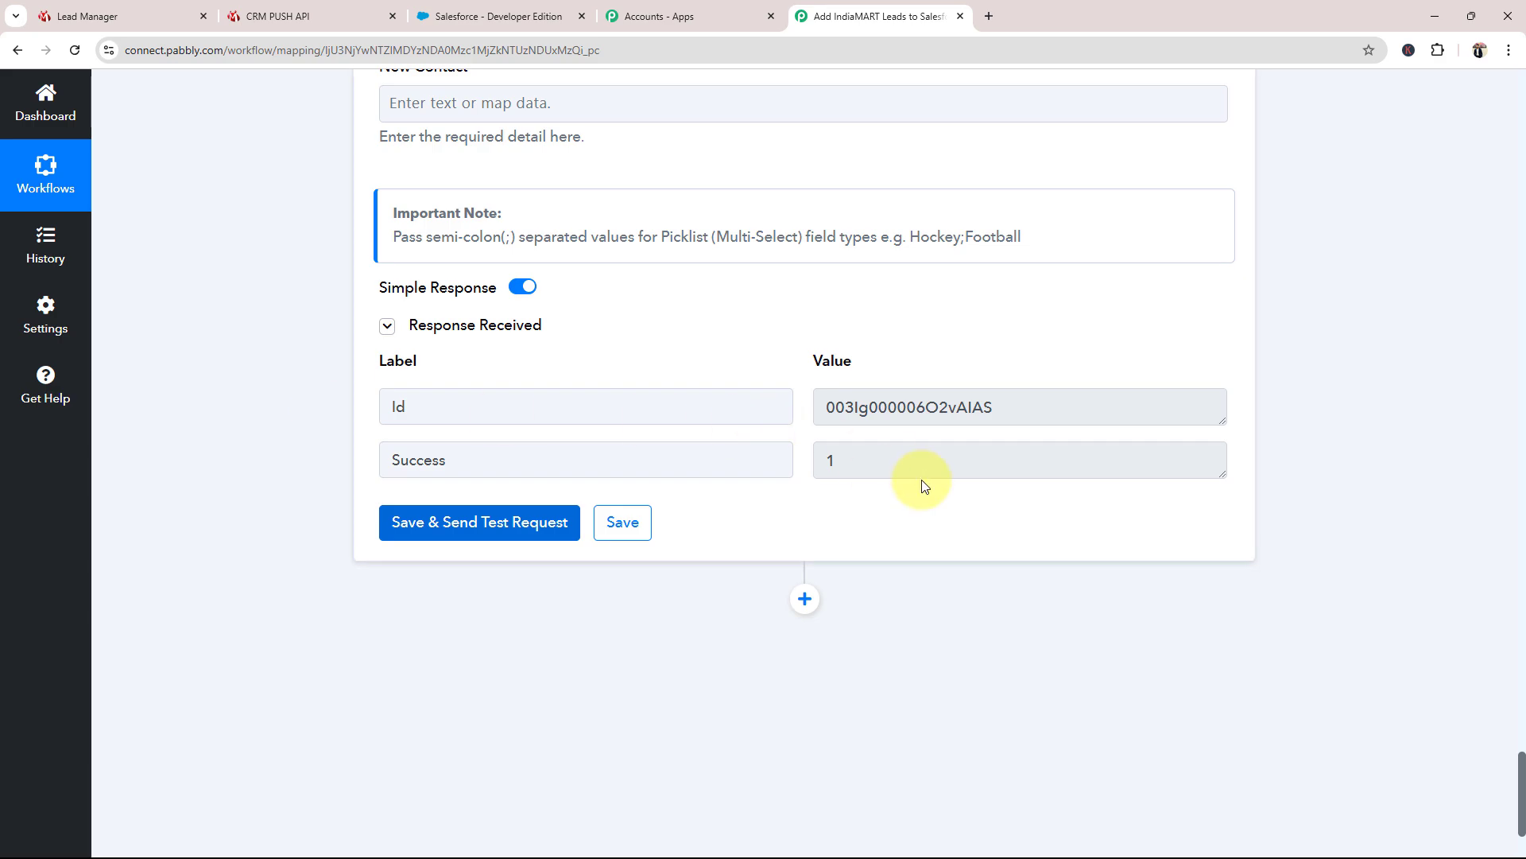
drag(919, 481, 726, 470)
Step: Switch to Salesforce, open the newest entry among the recent contacts, and check its name, phone, email, lead source and address details
click(499, 16)
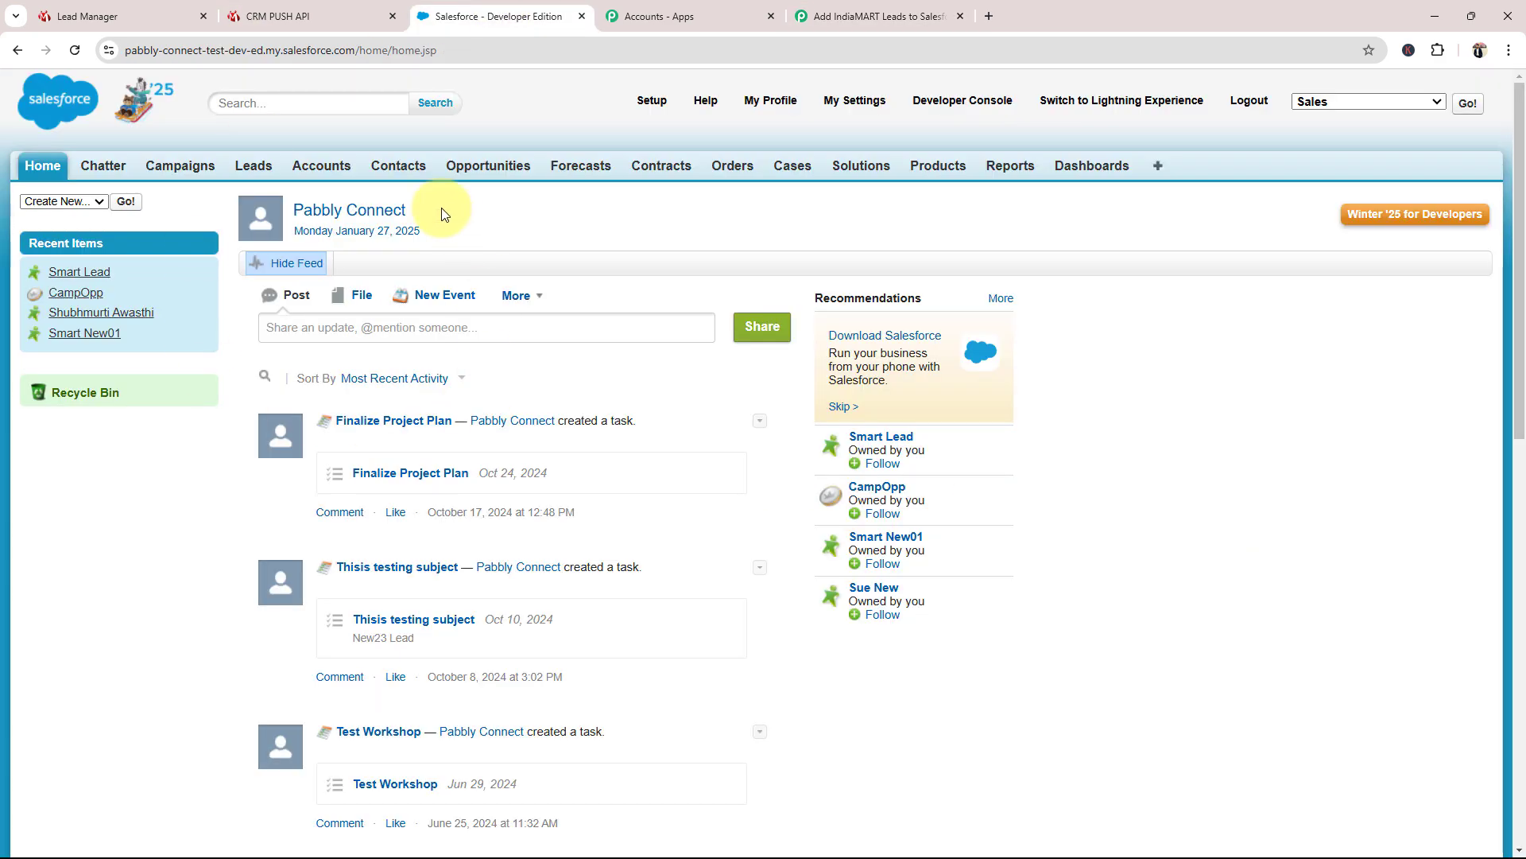
click(399, 167)
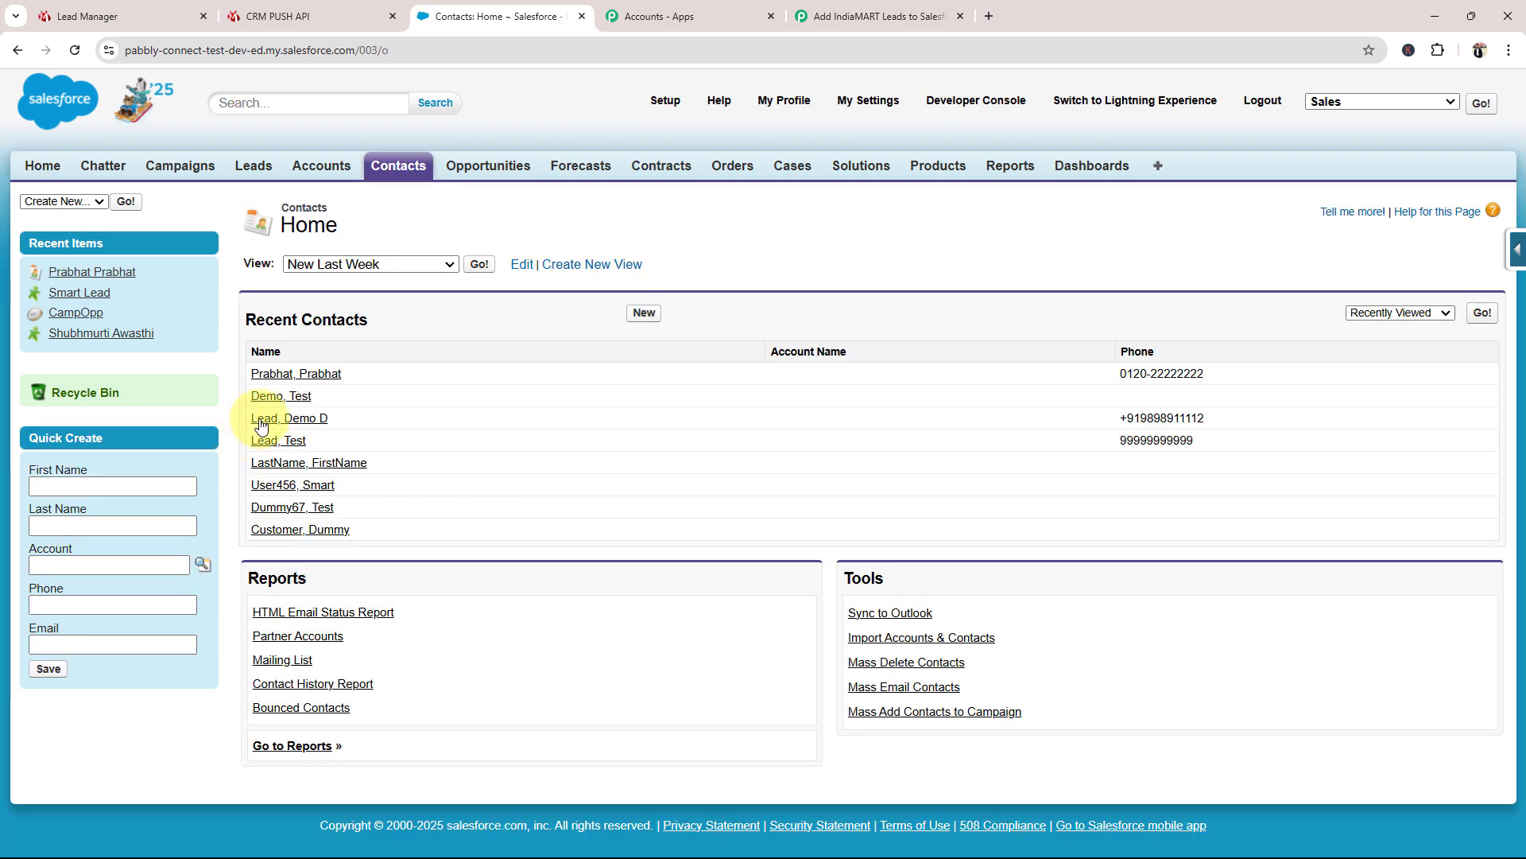
click(263, 374)
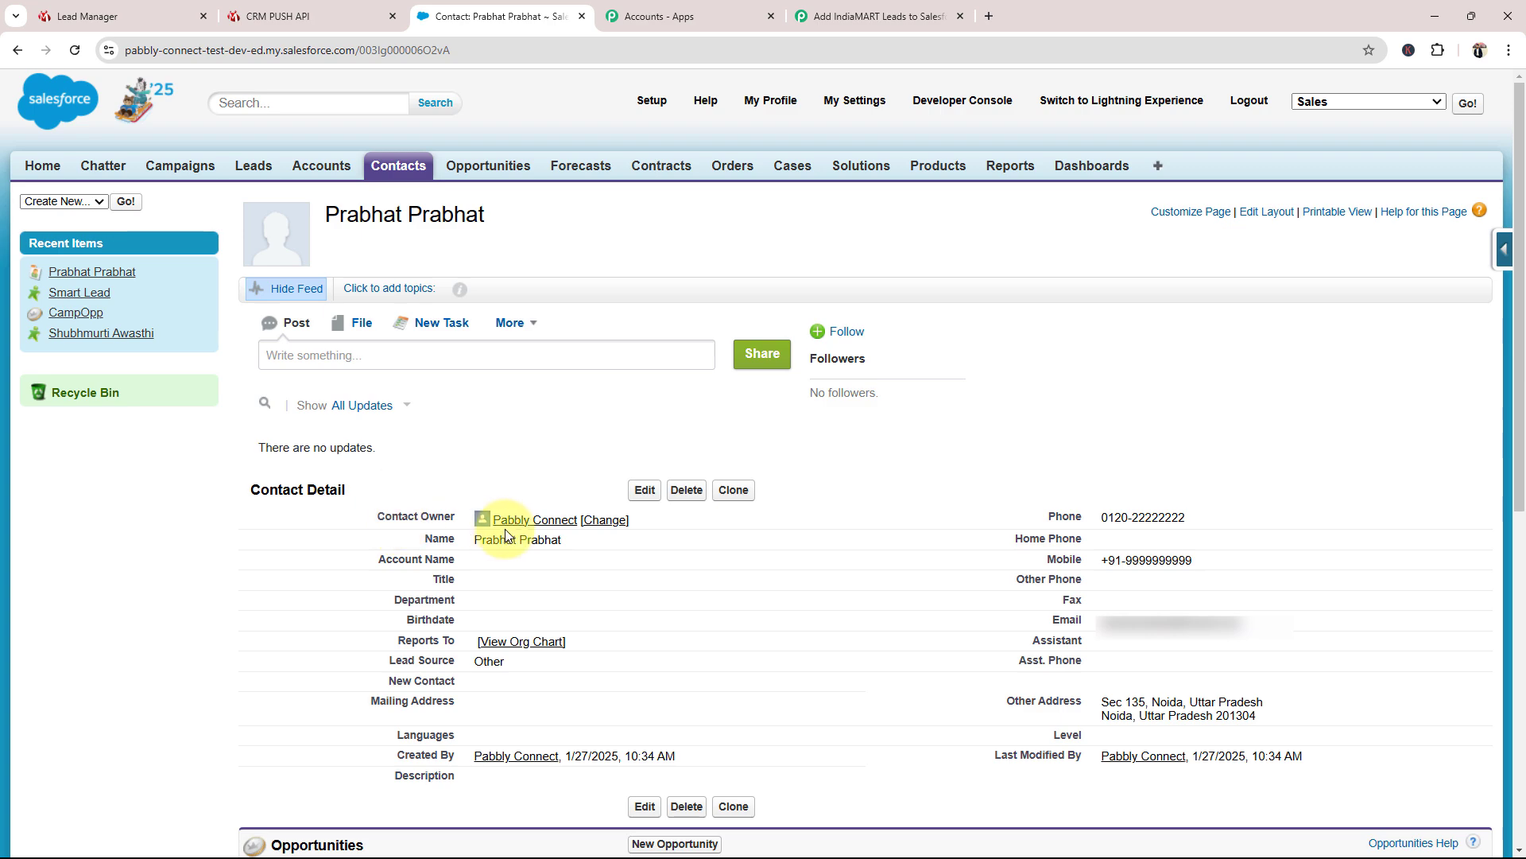
drag(1109, 518, 1172, 518)
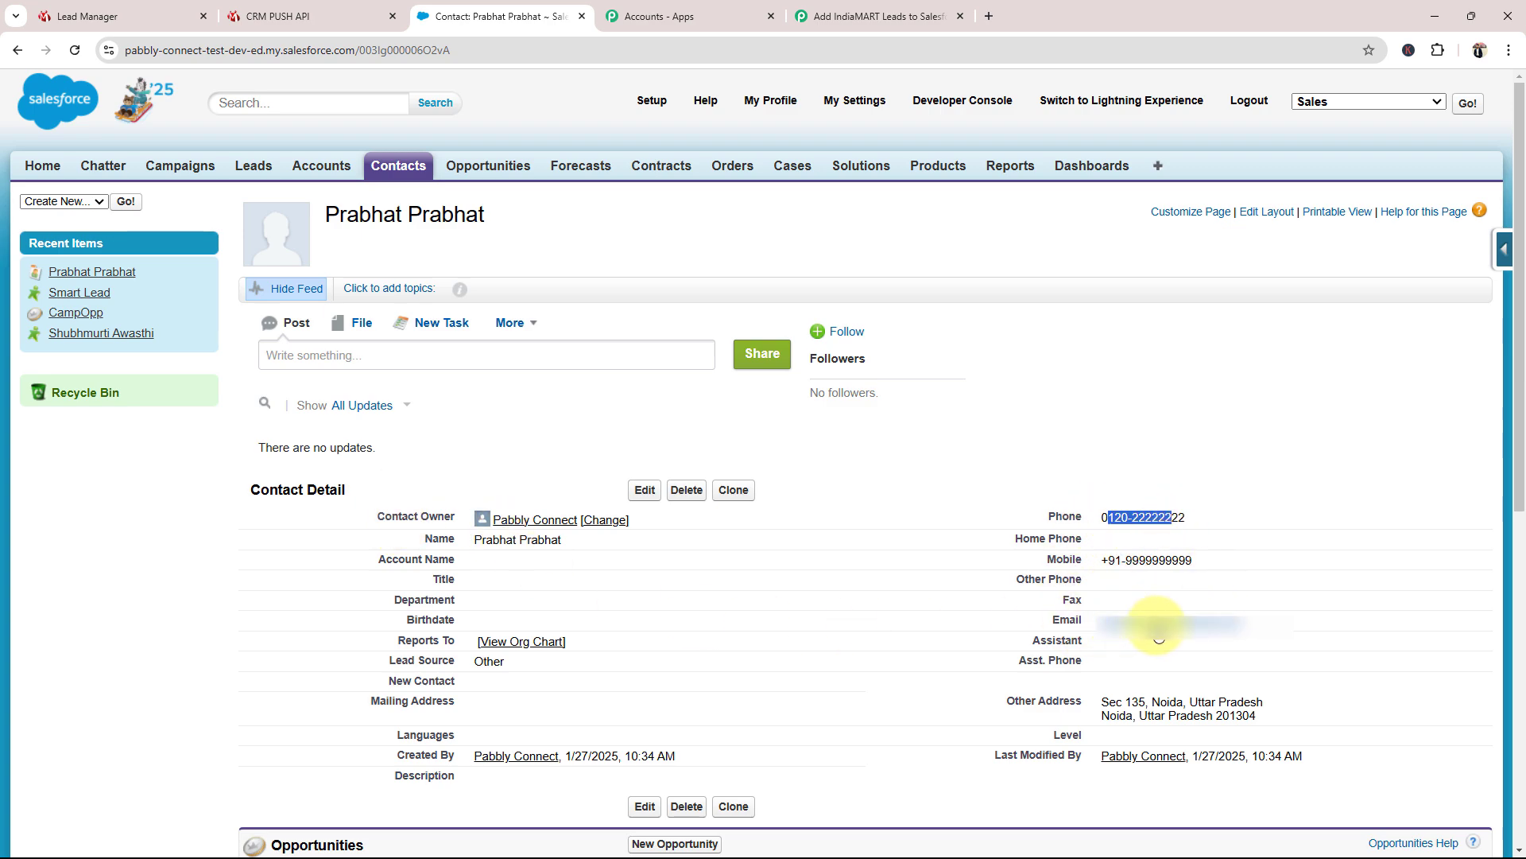
drag(1105, 706, 1283, 740)
click(786, 664)
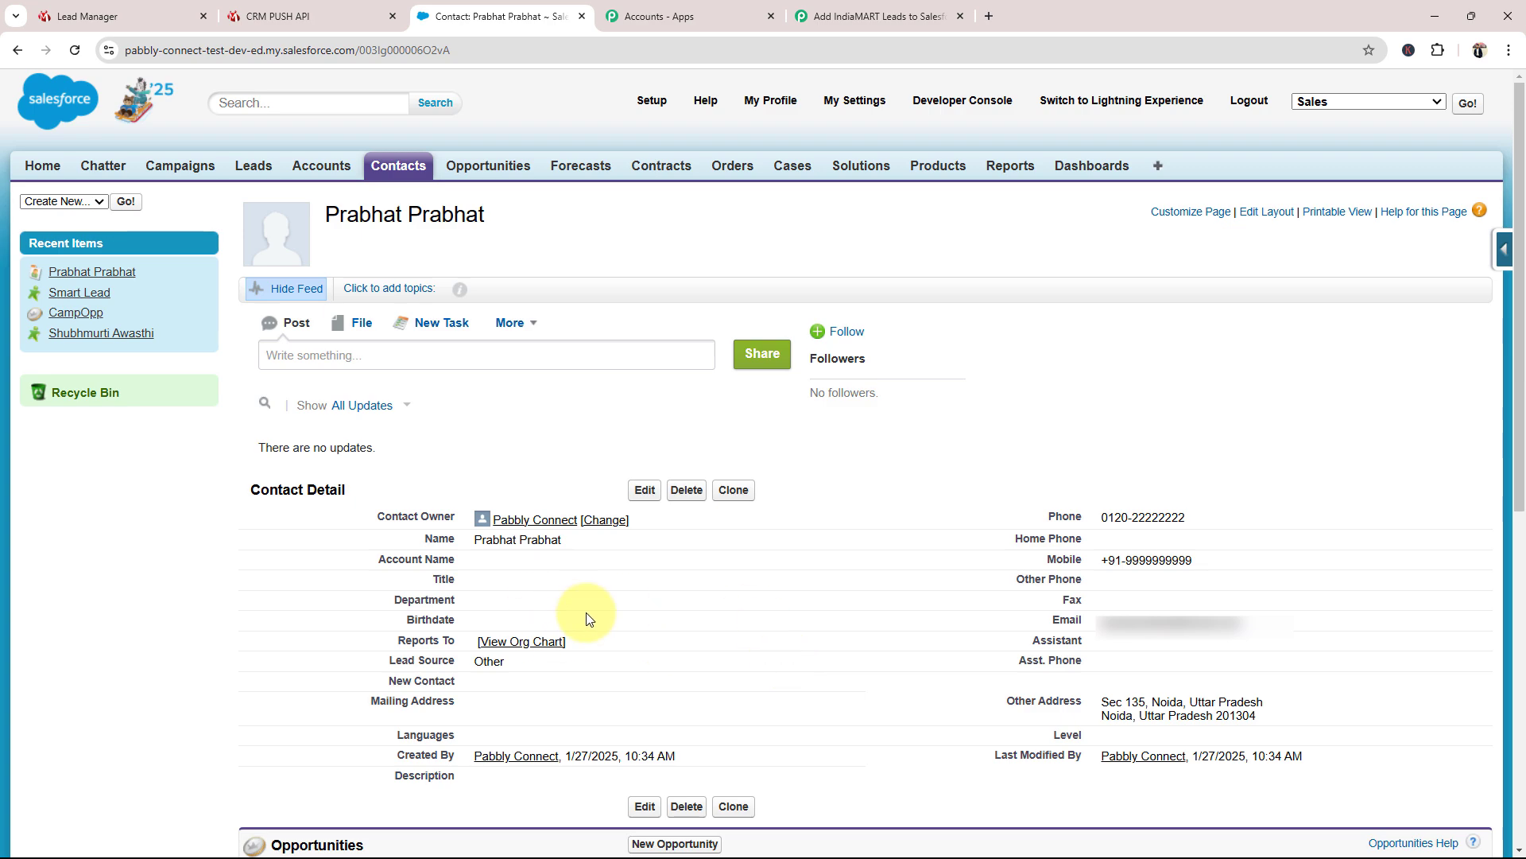
scroll(600, 606, down, 4)
scroll(600, 606, up, 2)
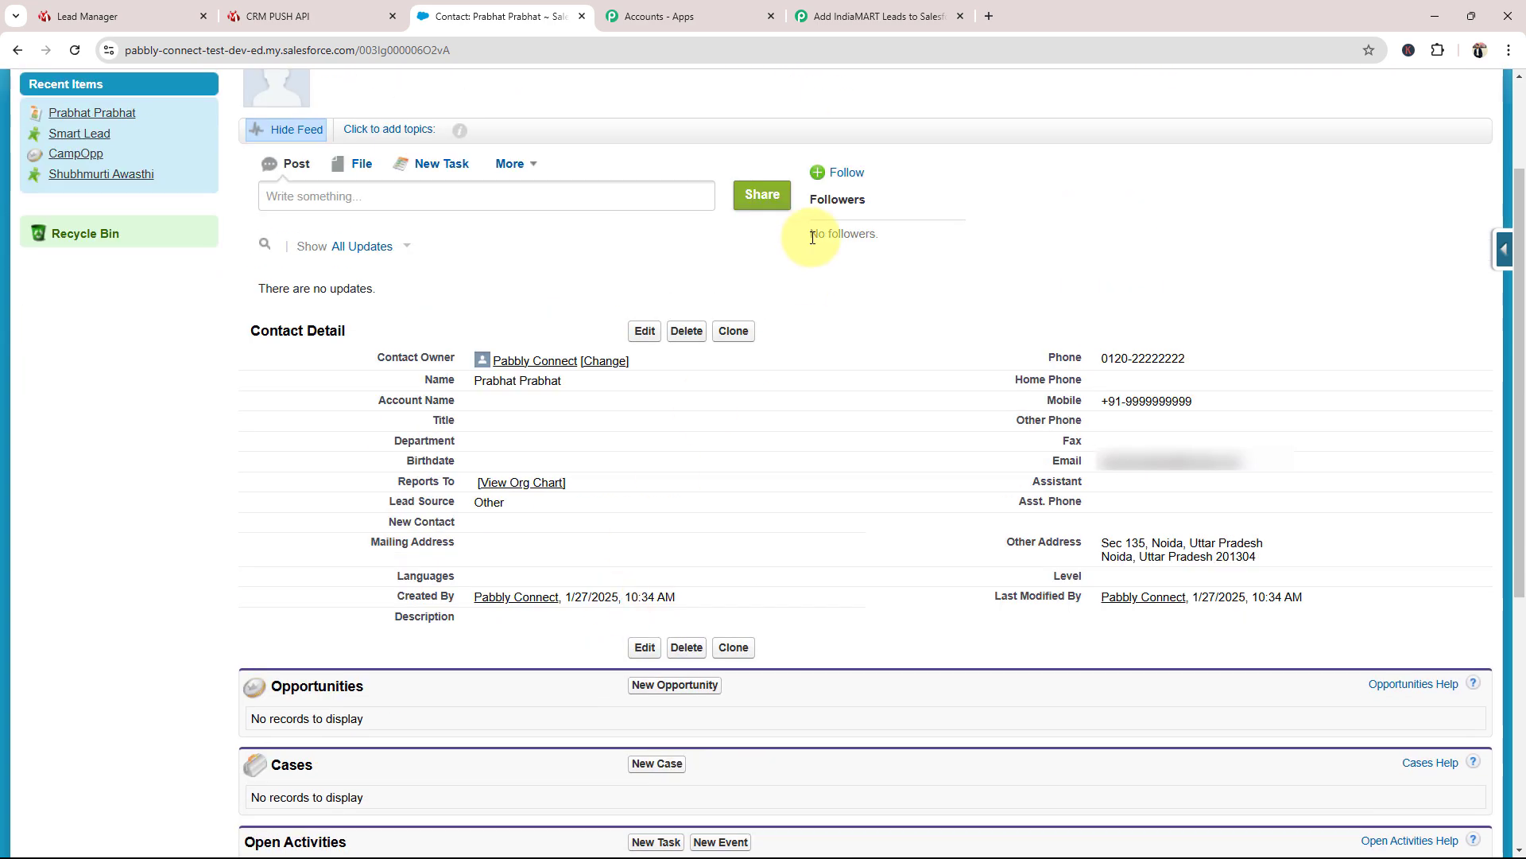
Step: Switch back to the Pabbly Connect workflow and collapse the Salesforce Create Record action
click(819, 16)
drag(1514, 761, 1511, 79)
click(968, 550)
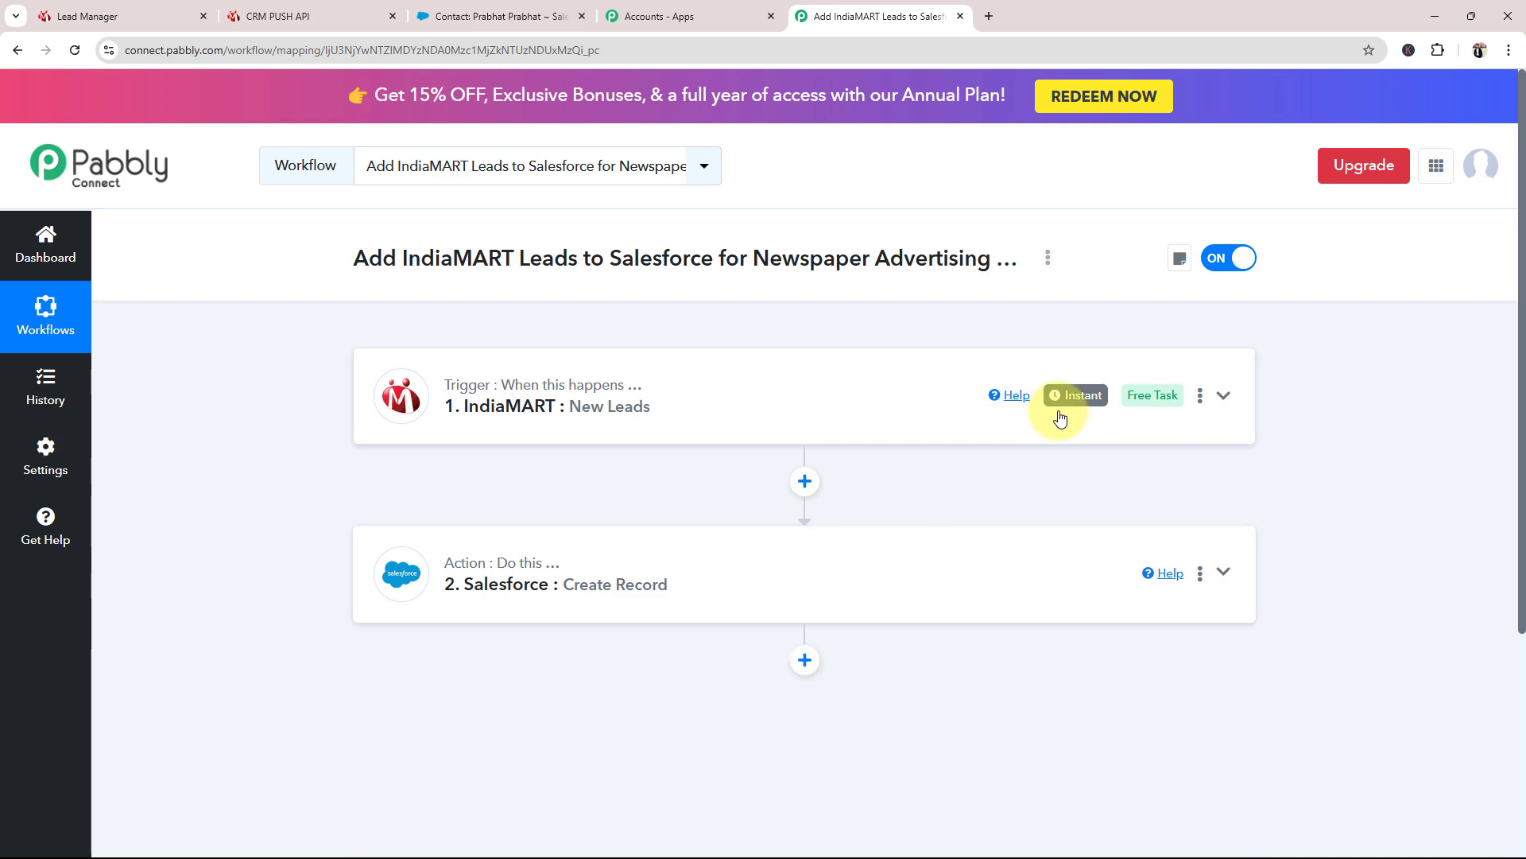